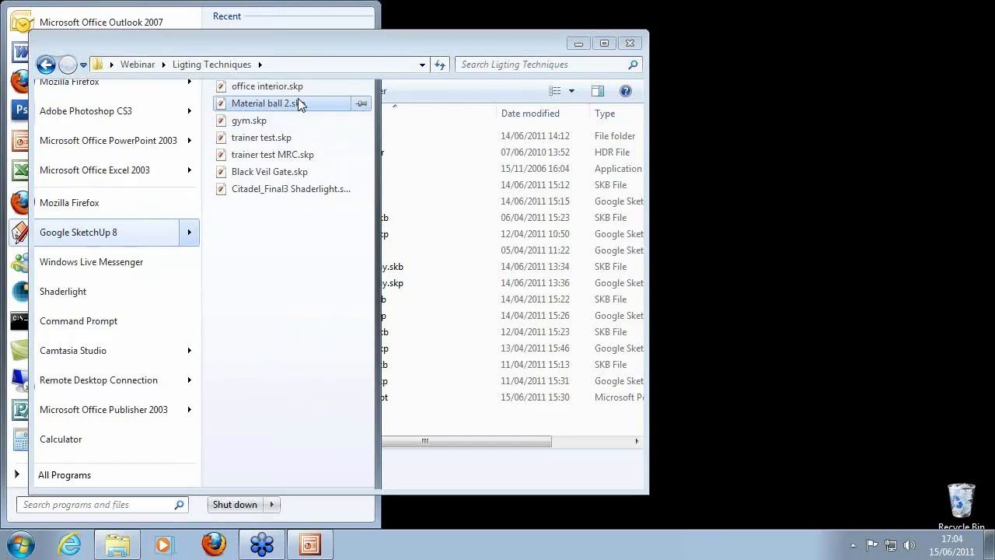
Open the recent model Material ball 2.skp in SketchUp, restore its window to a smaller size and move it into a corner of the desktop.
{"action": "left_click", "coordinate": [302, 105]}
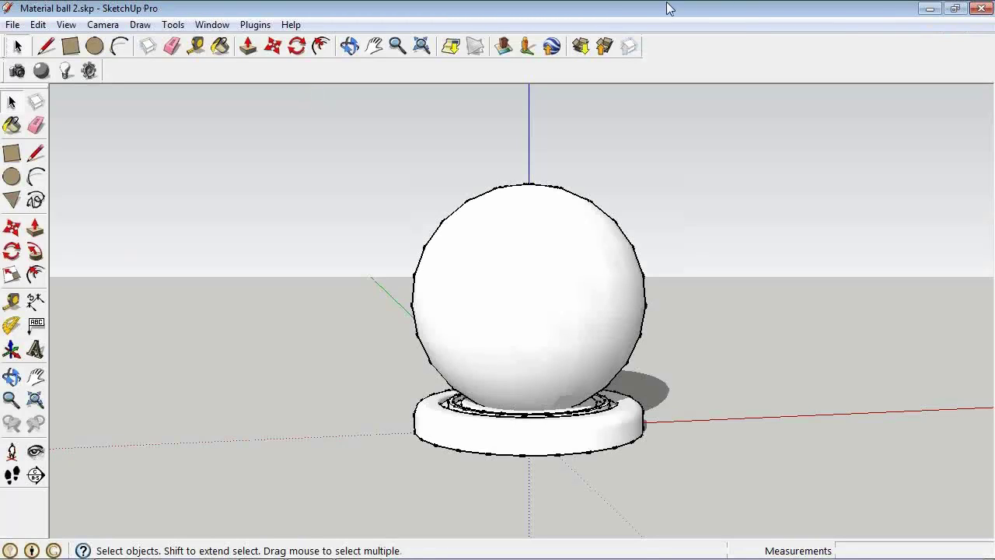
{"action": "left_click", "coordinate": [956, 8]}
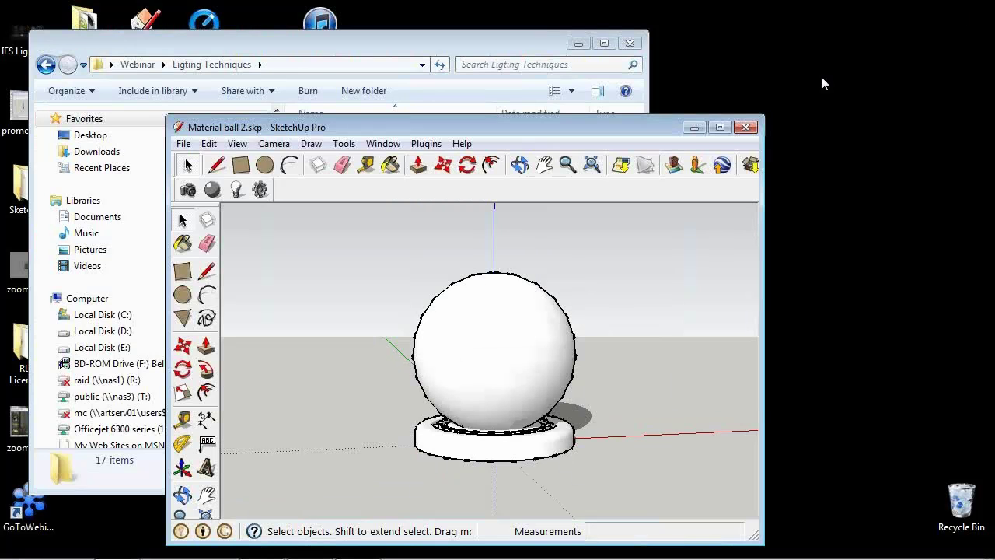
{"action": "mouse_move", "coordinate": [611, 129]}
{"action": "left_mouse_down"}
{"action": "mouse_move", "coordinate": [507, 100]}
{"action": "mouse_move", "coordinate": [370, 21]}
{"action": "mouse_move", "coordinate": [444, 21]}
{"action": "left_mouse_up"}
Render the scene with Shaderlight, then shrink the render window and place it beside the model.
{"action": "left_click", "coordinate": [21, 81]}
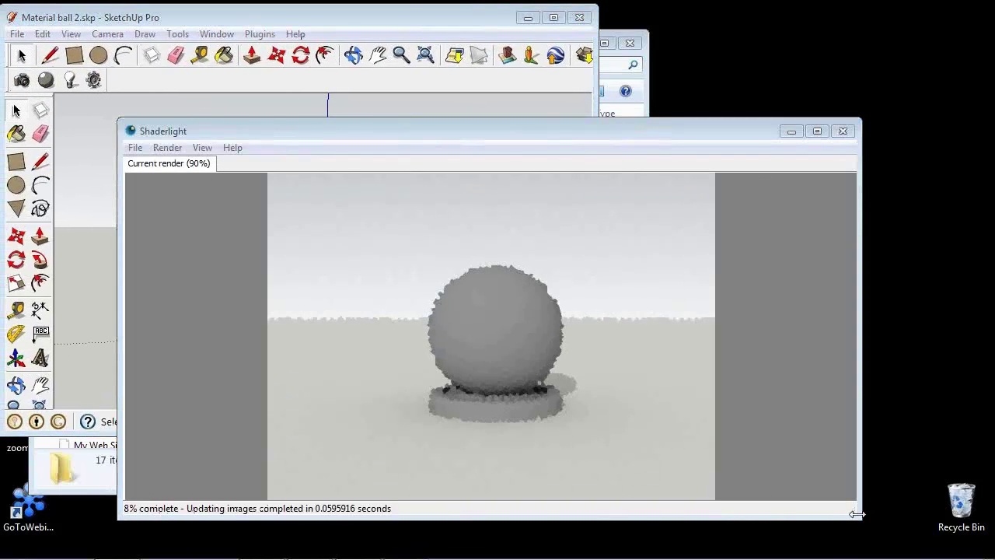
{"action": "left_click_drag", "start_coordinate": [855, 516], "coordinate": [545, 476]}
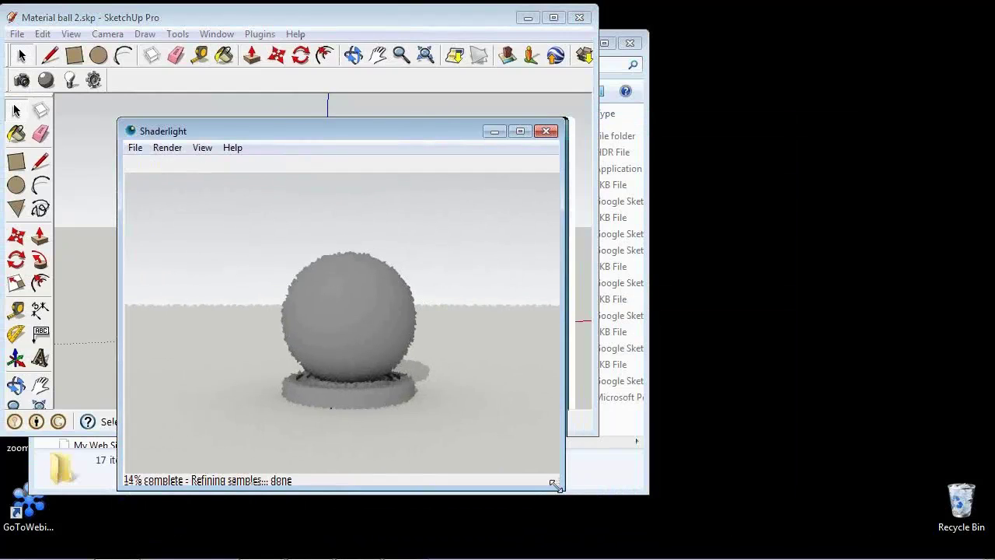
{"action": "mouse_move", "coordinate": [372, 142]}
{"action": "left_mouse_down"}
{"action": "mouse_move", "coordinate": [694, 172]}
{"action": "mouse_move", "coordinate": [804, 195]}
{"action": "mouse_move", "coordinate": [791, 203]}
{"action": "left_mouse_up"}
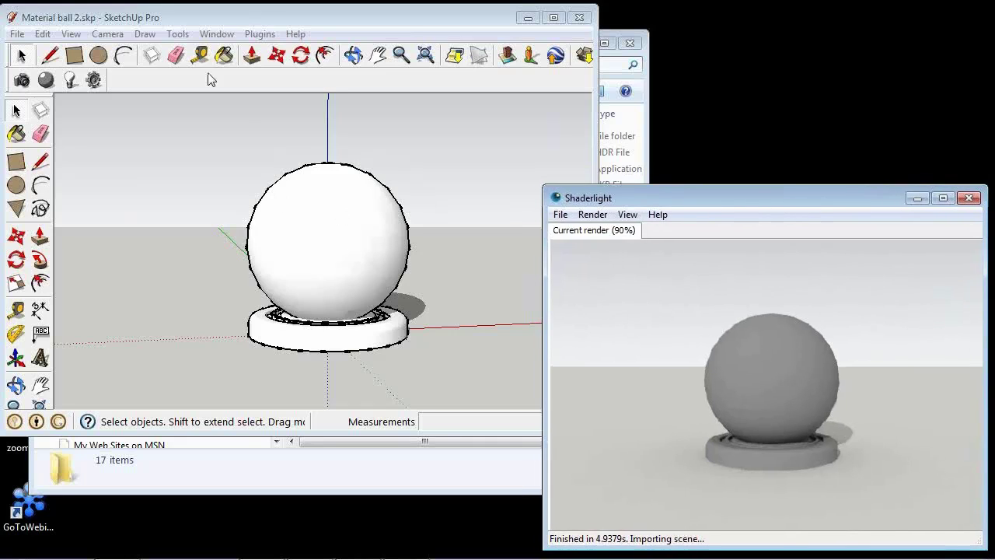
In the Shaderlight render settings, set the lighting type to Preset with the Golf Course Evening image.
{"action": "left_click", "coordinate": [93, 80]}
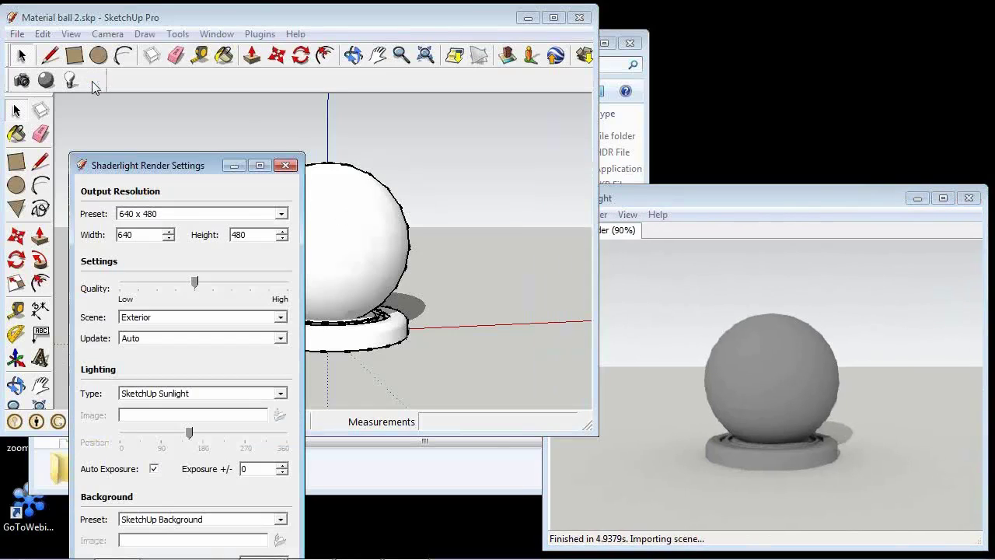
{"action": "left_click_drag", "start_coordinate": [156, 171], "coordinate": [142, 76]}
{"action": "left_click", "coordinate": [184, 300]}
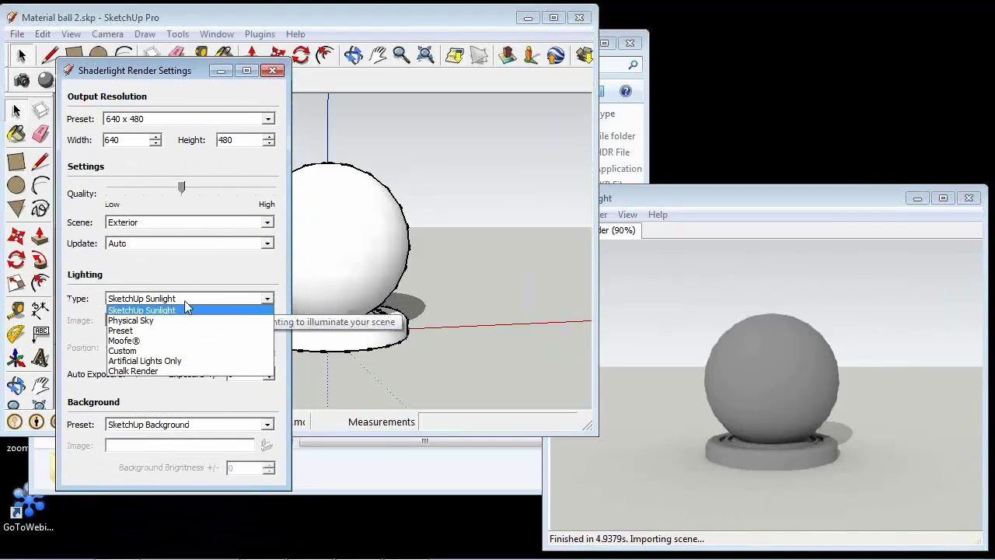
{"action": "left_click", "coordinate": [144, 331]}
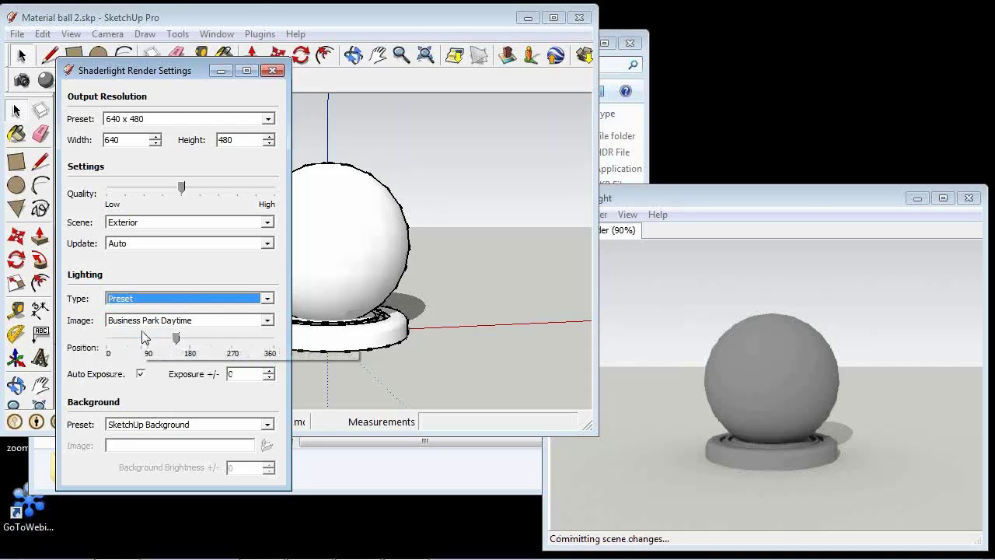
{"action": "left_click", "coordinate": [213, 322]}
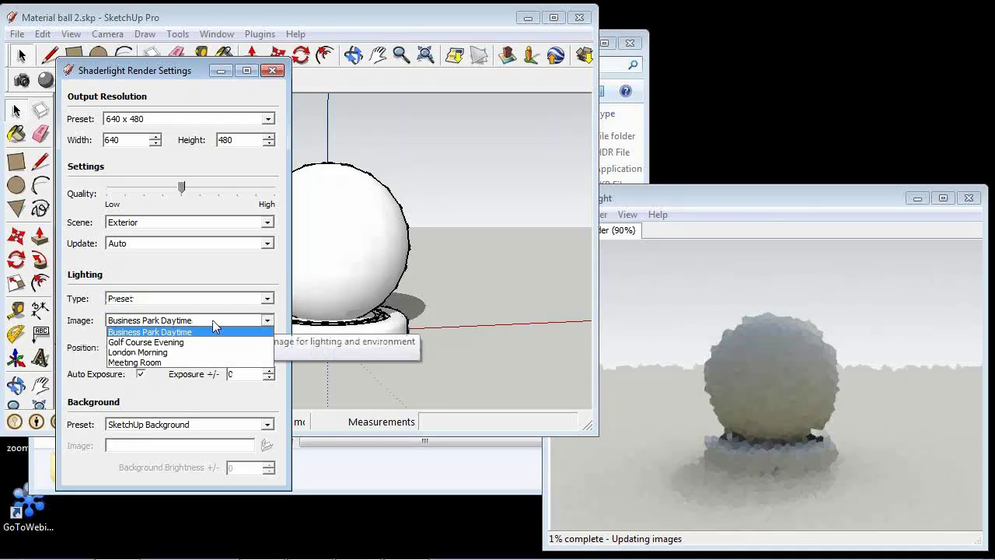
{"action": "left_click", "coordinate": [161, 342]}
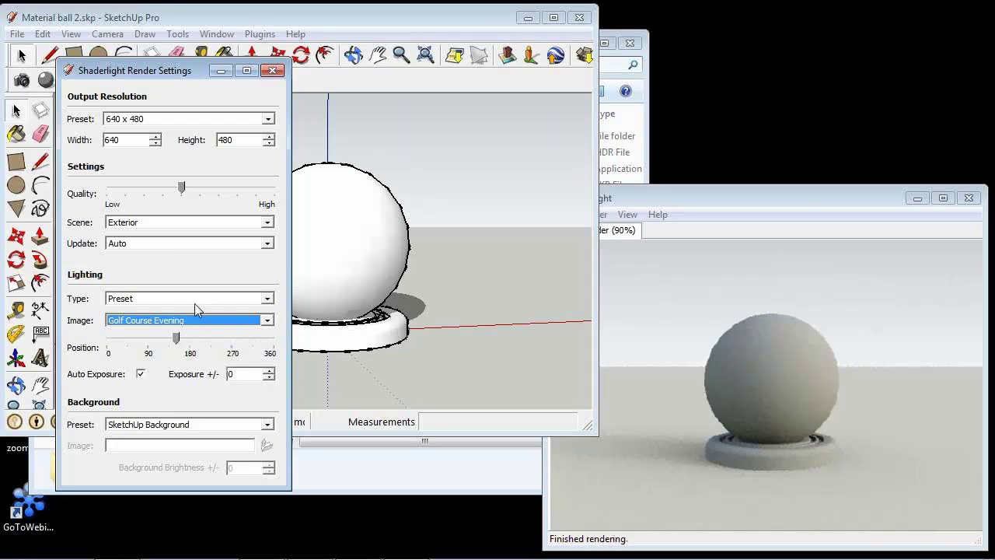
{"action": "left_click", "coordinate": [272, 71]}
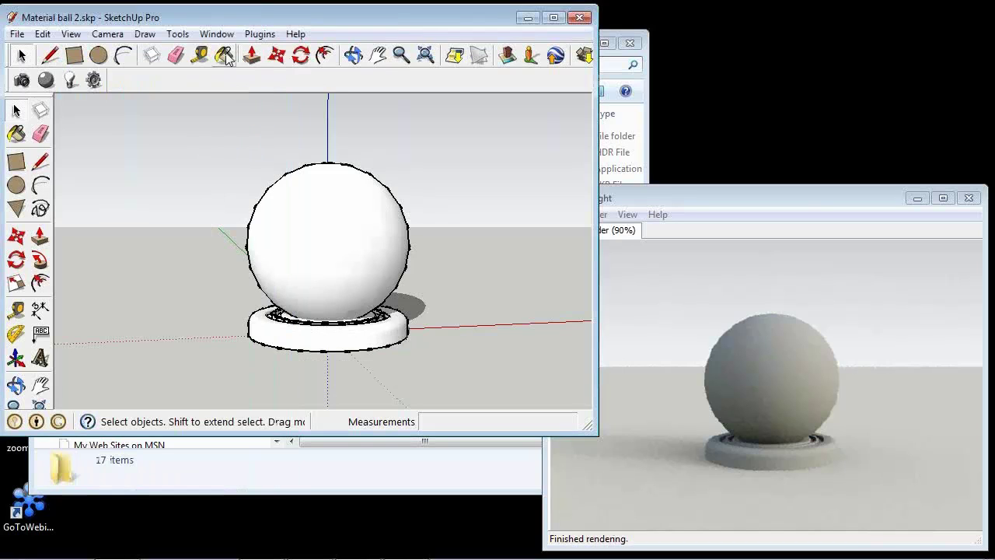
Bring up the Materials browser and the Shaderlight Material Editor, and sample the ball's material for editing.
{"action": "key", "text": "b"}
{"action": "mouse_move", "coordinate": [775, 353]}
{"action": "left_mouse_down"}
{"action": "mouse_move", "coordinate": [760, 98]}
{"action": "mouse_move", "coordinate": [542, 99]}
{"action": "left_mouse_up"}
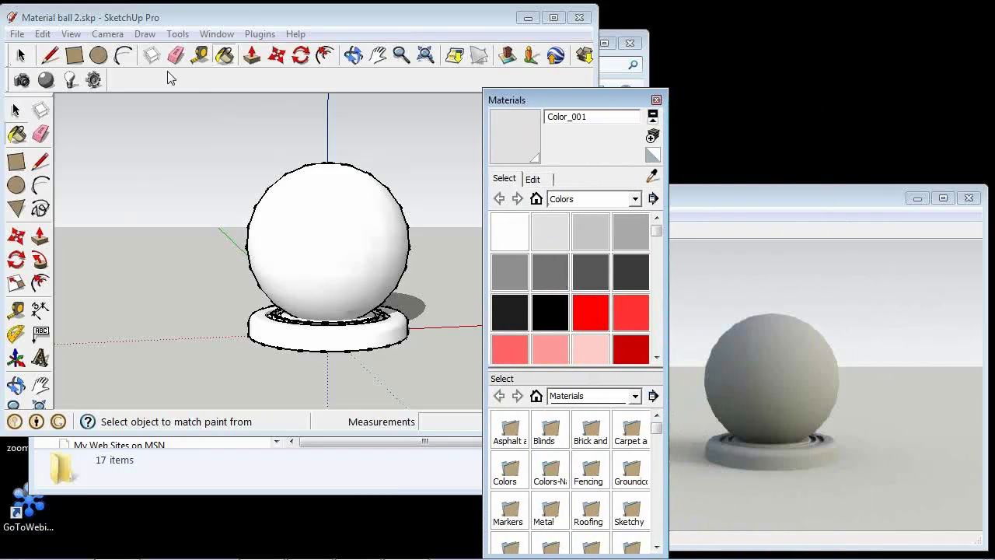
{"action": "left_click", "coordinate": [70, 79]}
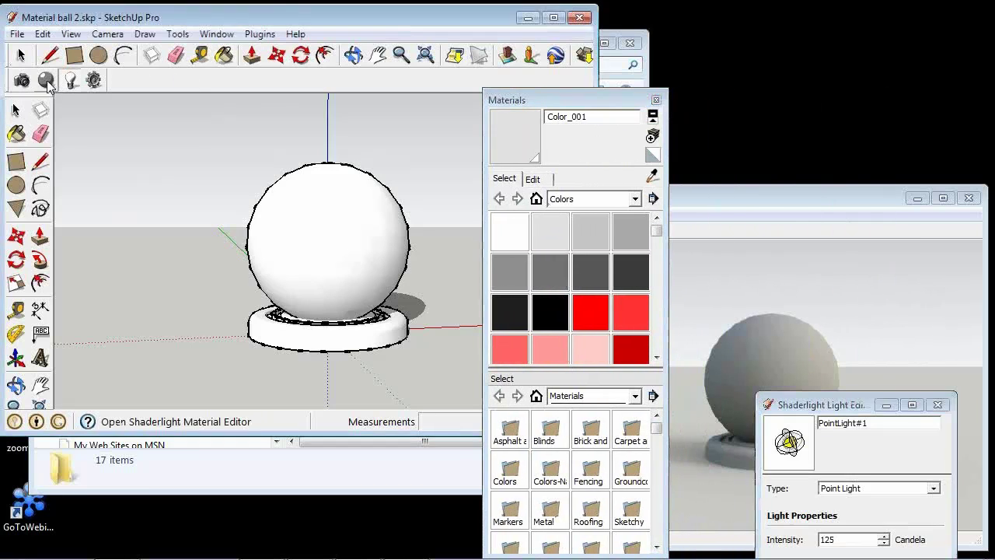
{"action": "left_click", "coordinate": [46, 80]}
{"action": "left_click", "coordinate": [938, 405]}
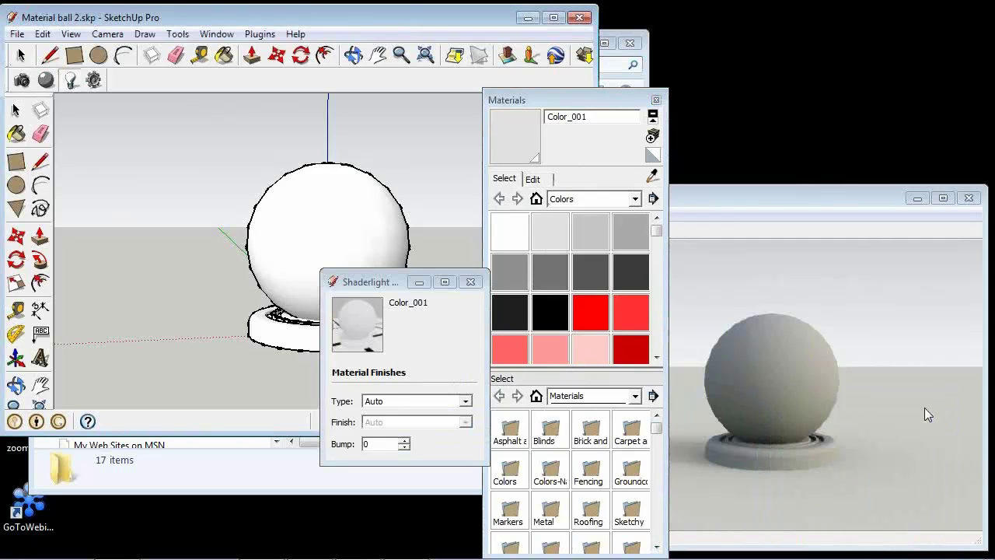
{"action": "left_click", "coordinate": [654, 177]}
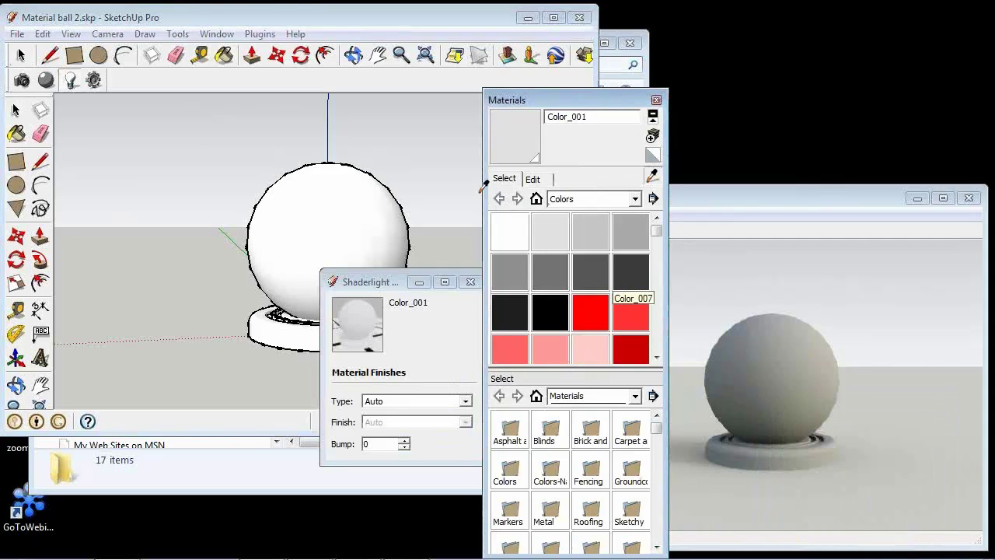
{"action": "left_click", "coordinate": [324, 199]}
{"action": "left_click", "coordinate": [225, 17]}
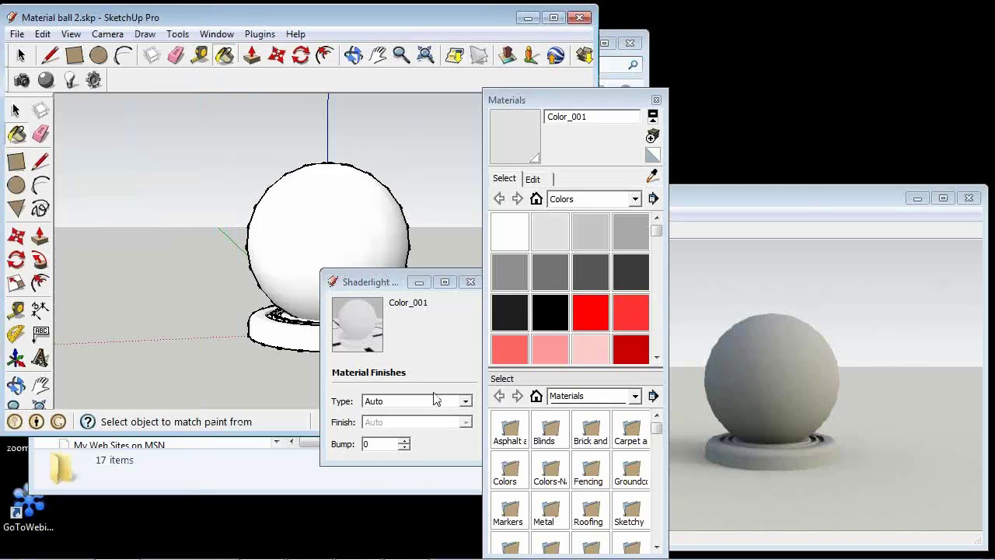
Give the ball's material a Shiny type with the Polished_3 finish and close the material windows.
{"action": "left_click", "coordinate": [436, 400]}
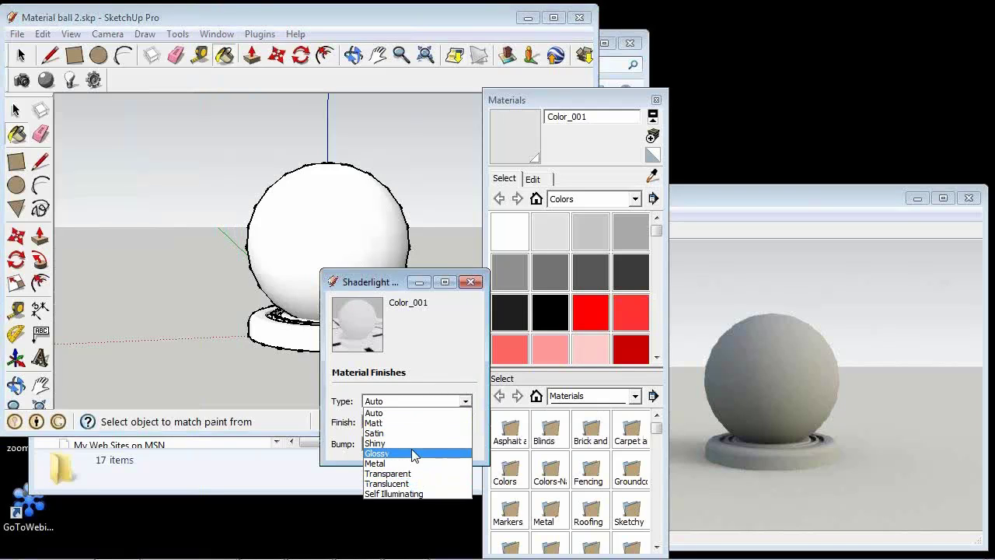
{"action": "left_click", "coordinate": [408, 443]}
{"action": "left_click", "coordinate": [429, 422]}
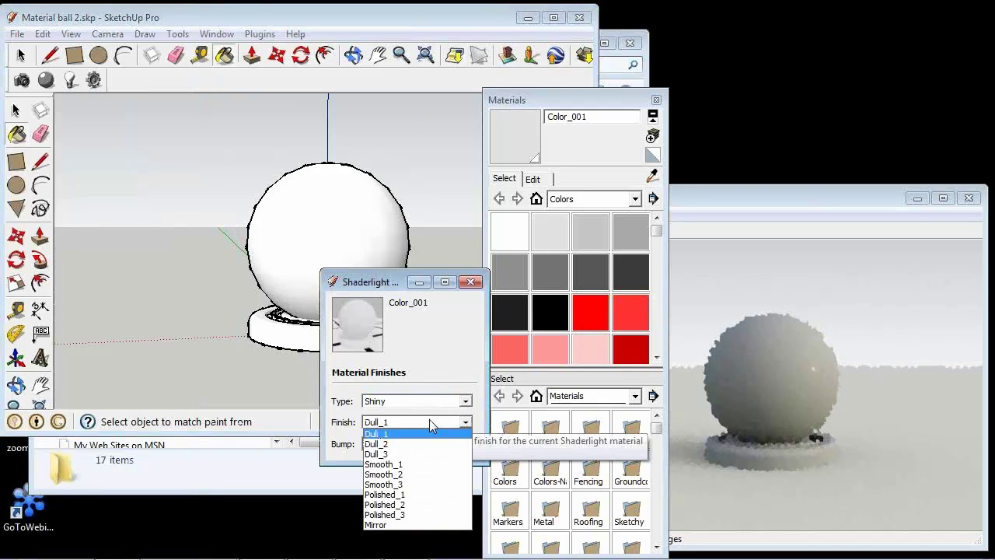
{"action": "left_click", "coordinate": [396, 514]}
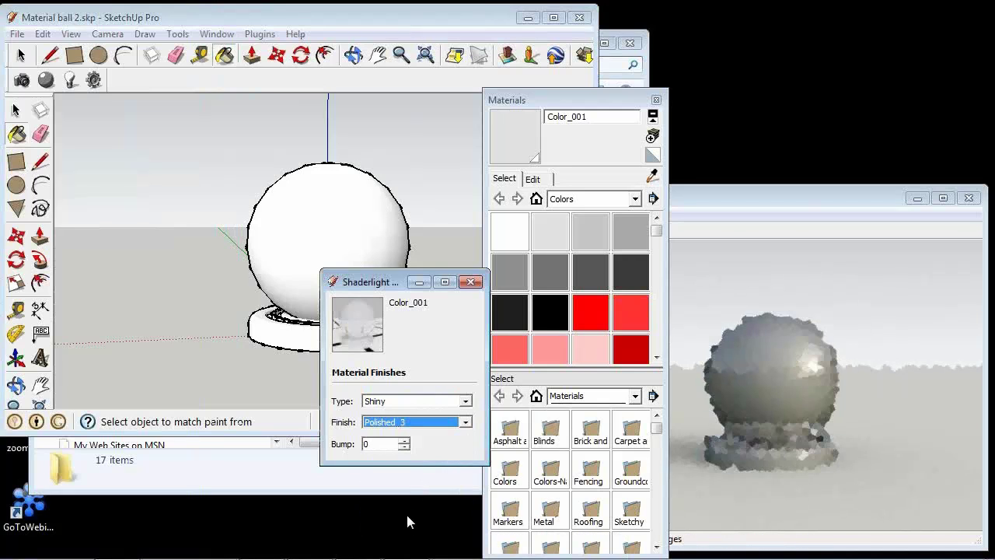
{"action": "left_click", "coordinate": [470, 282]}
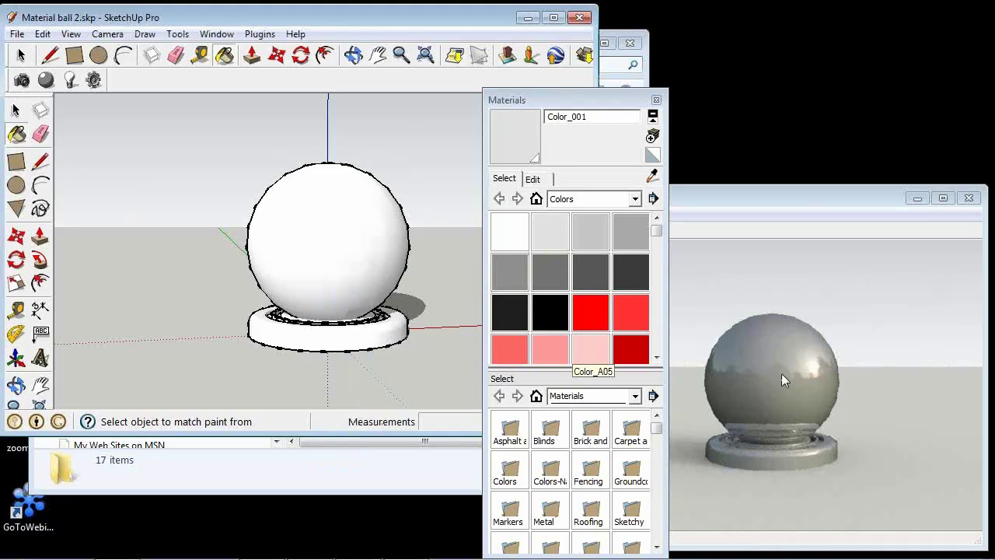
{"action": "left_click", "coordinate": [657, 101]}
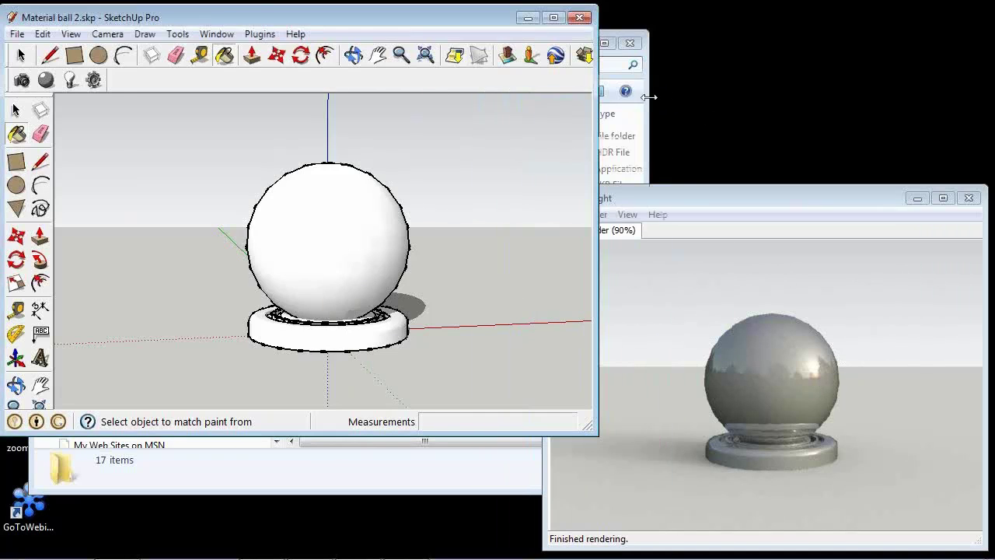
Change the preset lighting image to Business Park Daytime in the Shaderlight render settings.
{"action": "left_click", "coordinate": [93, 80]}
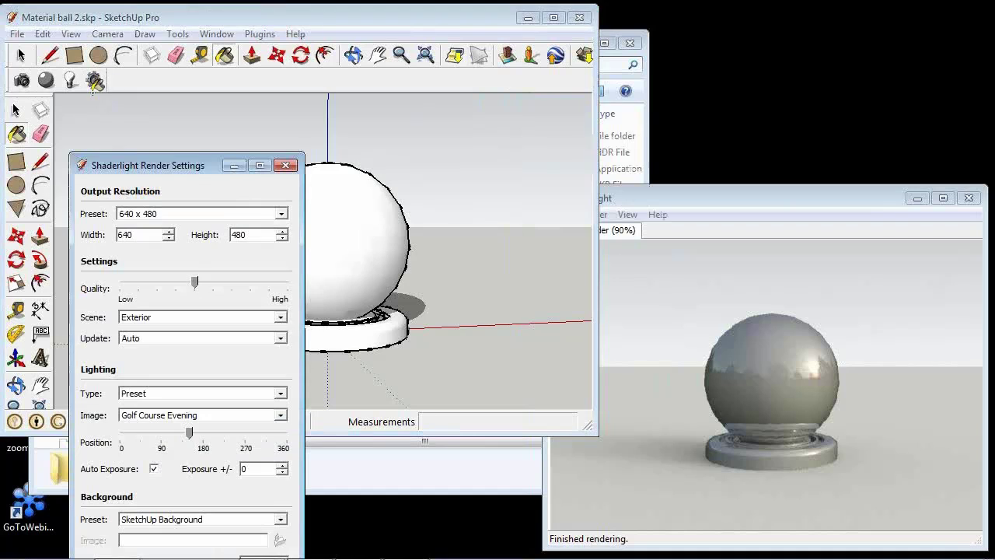
{"action": "left_click_drag", "start_coordinate": [171, 164], "coordinate": [145, 83]}
{"action": "left_click", "coordinate": [217, 336]}
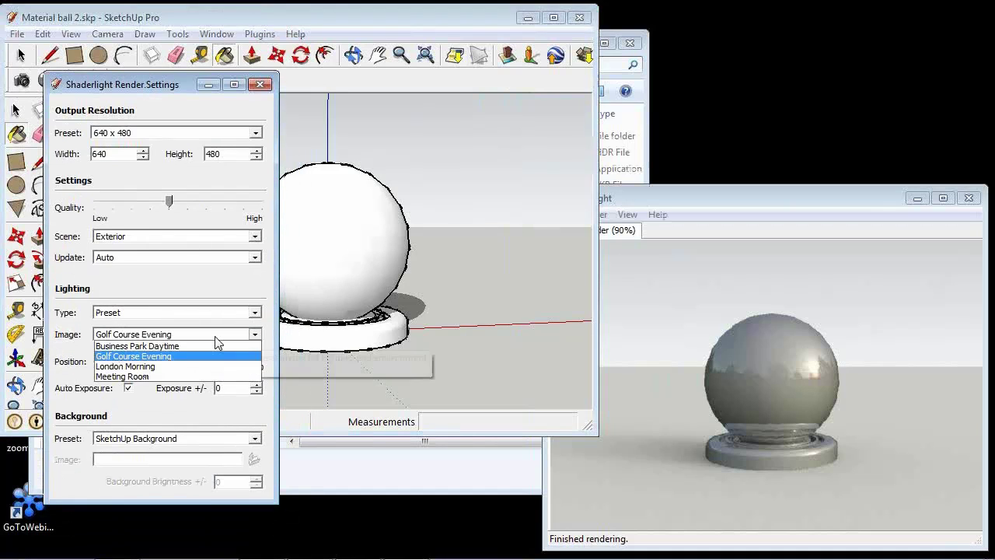
{"action": "left_click", "coordinate": [160, 346]}
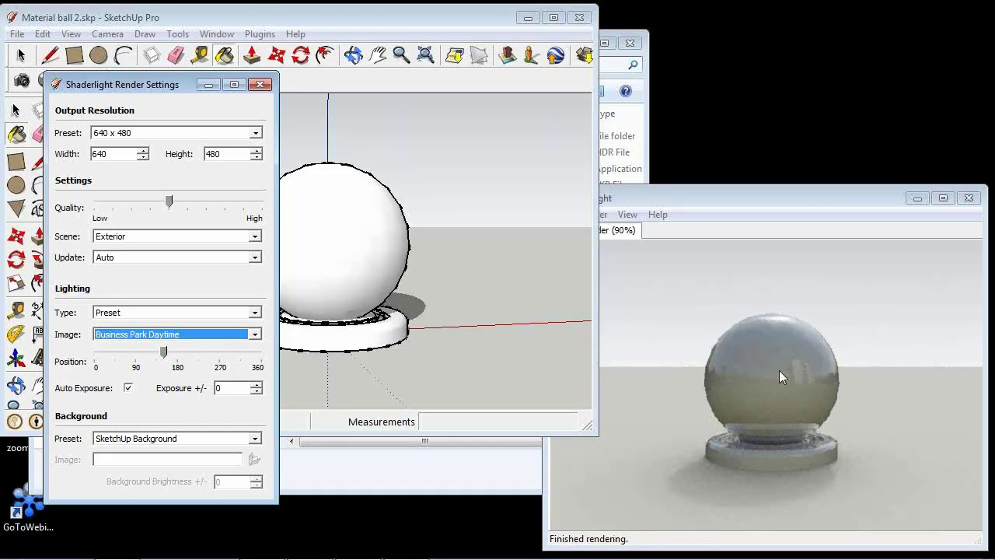
Rotate the lighting image to a position of about 80 and then about 240, and close the render settings.
{"action": "left_click", "coordinate": [130, 352]}
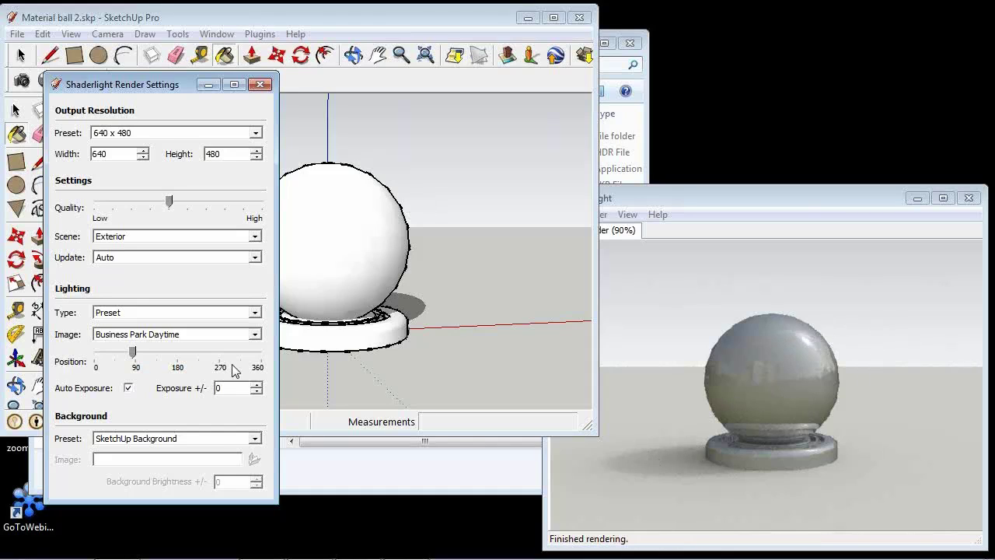
{"action": "left_click", "coordinate": [196, 362]}
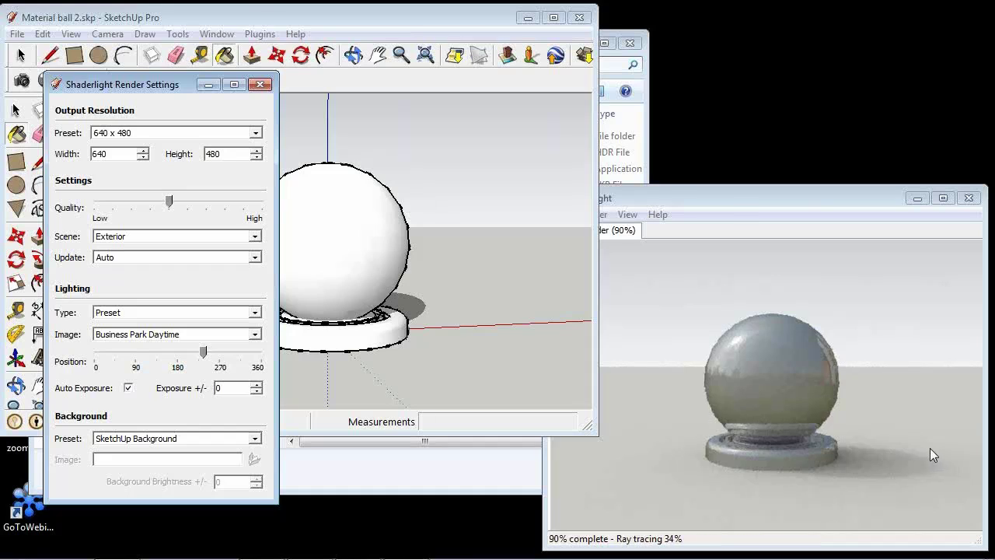
{"action": "left_click", "coordinate": [260, 86]}
Minimize the render and model windows, and open businesspark.hdr from the Ligting Techniques folder in HDR Shop.
{"action": "left_click", "coordinate": [917, 199]}
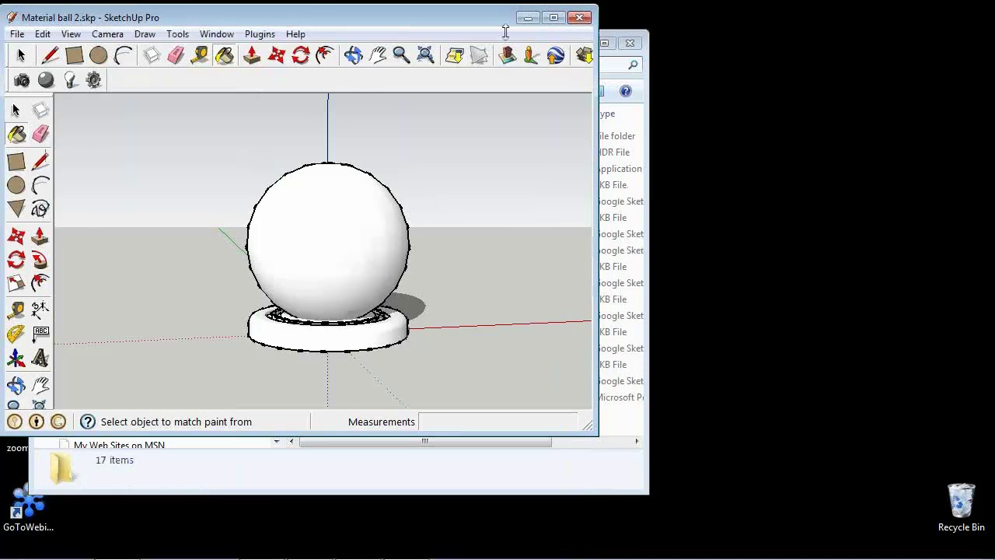
{"action": "left_click", "coordinate": [526, 17]}
{"action": "left_click", "coordinate": [347, 154]}
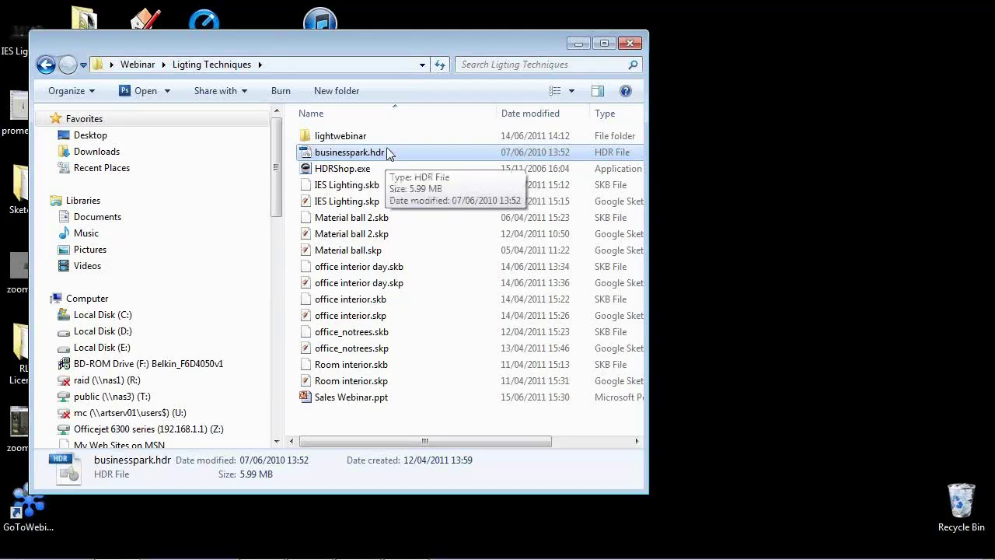
{"action": "left_click_drag", "start_coordinate": [379, 156], "coordinate": [355, 173]}
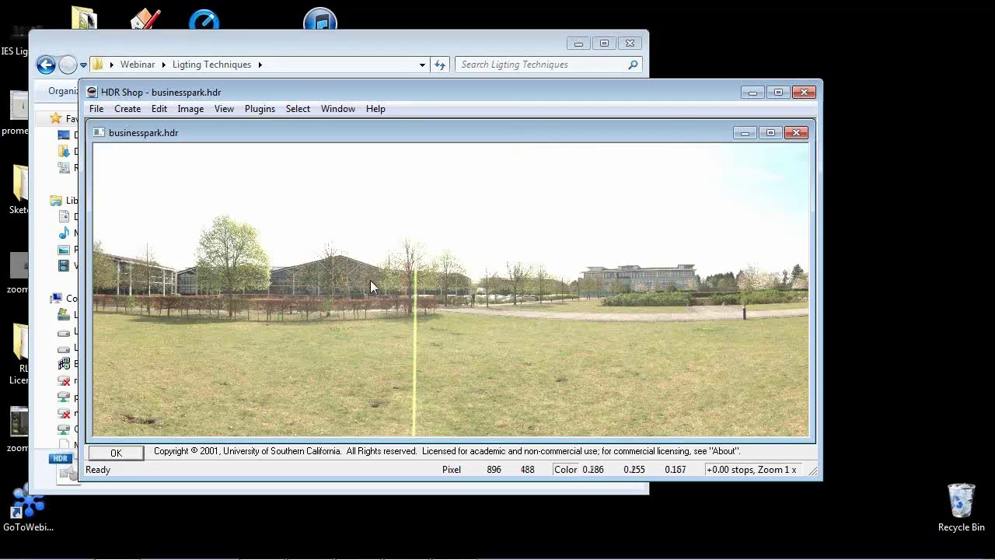
Examine the whole width of the businesspark.hdr panorama, from the trees and hedge across to the white building.
{"action": "key", "text": "Left"}
{"action": "key", "text": "Left"}
{"action": "key", "text": "Left"}
{"action": "key", "text": "Left"}
{"action": "key", "text": "Left"}
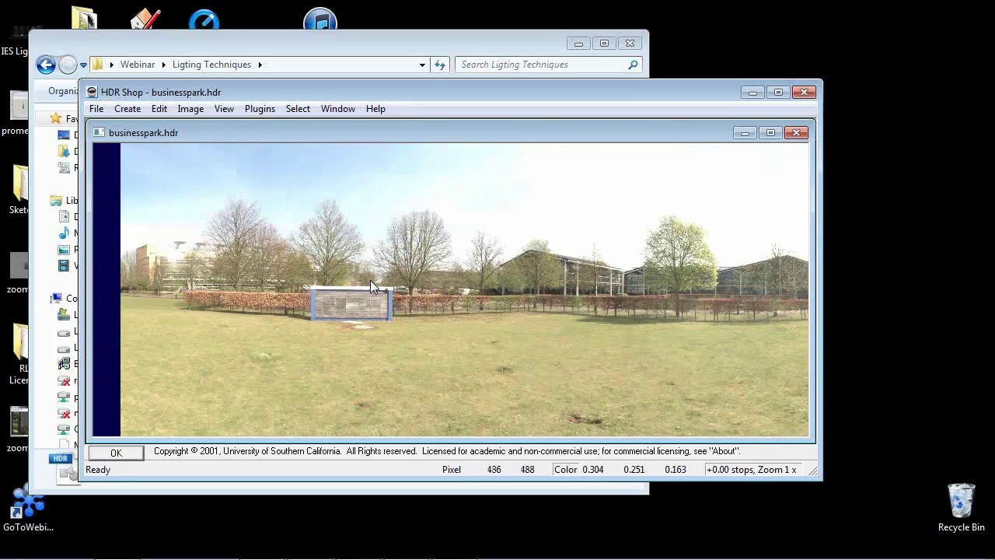
{"action": "key", "text": "Right"}
{"action": "key", "text": "Right"}
{"action": "key", "text": "Right"}
{"action": "key", "text": "Right"}
{"action": "key", "text": "Right"}
{"action": "key", "text": "Right"}
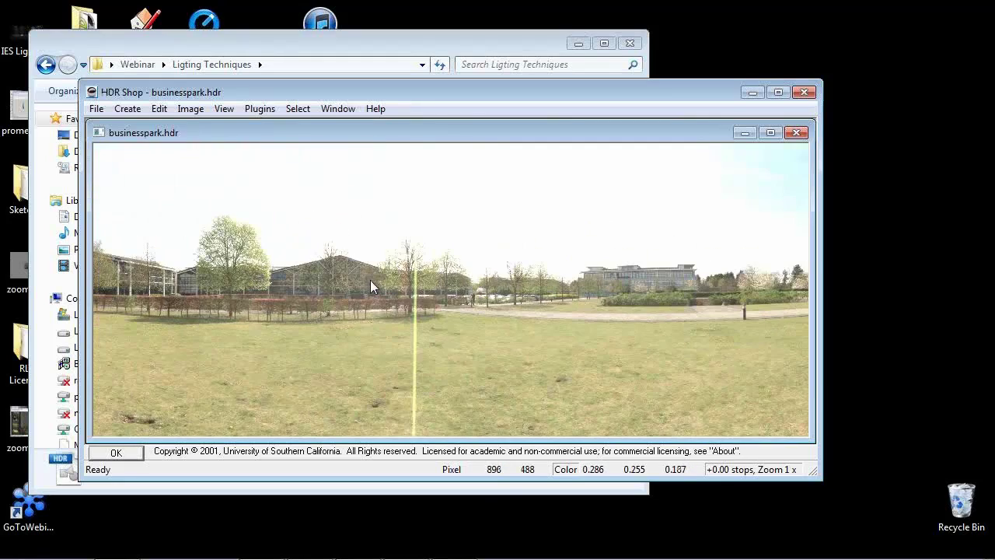
{"action": "key", "text": "Right"}
{"action": "key", "text": "Right"}
{"action": "key", "text": "Right"}
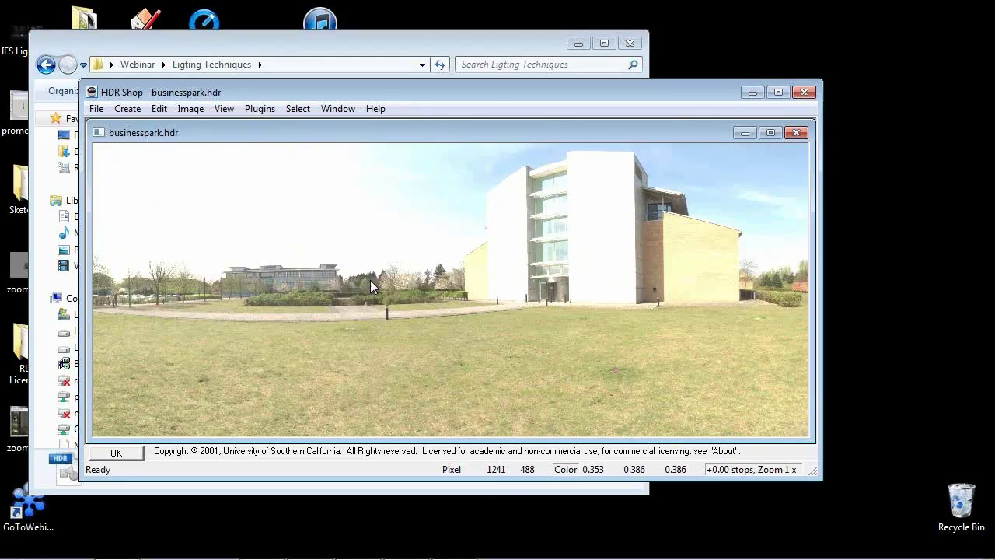
{"action": "key", "text": "Right"}
{"action": "key", "text": "Left"}
{"action": "key", "text": "Right"}
{"action": "key", "text": "Left"}
{"action": "key", "text": "Left"}
{"action": "key", "text": "Left"}
{"action": "key", "text": "Left"}
{"action": "key", "text": "Left"}
{"action": "key", "text": "Left"}
{"action": "key", "text": "Right"}
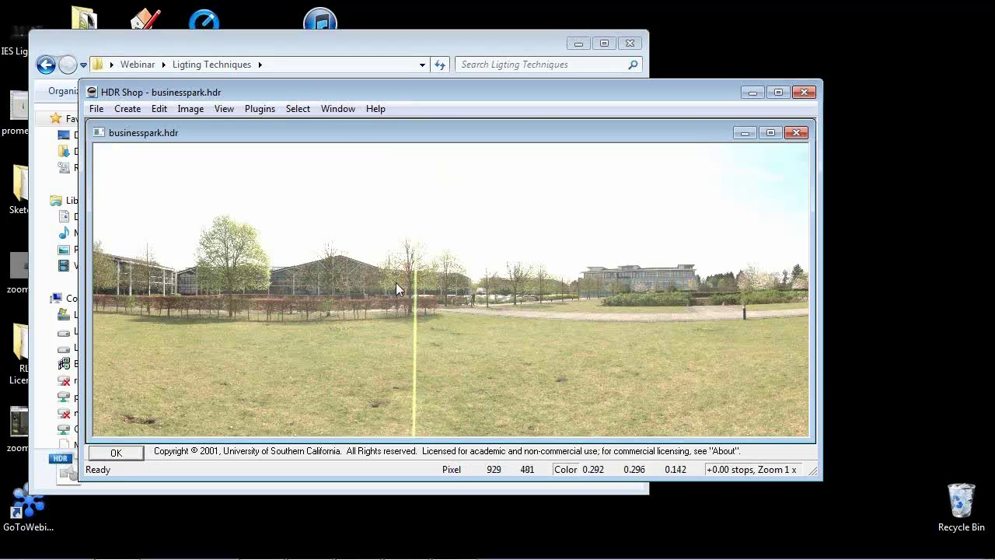
Lower the display exposure of the businesspark.hdr image to -3.00 stops.
{"action": "key", "text": "minus"}
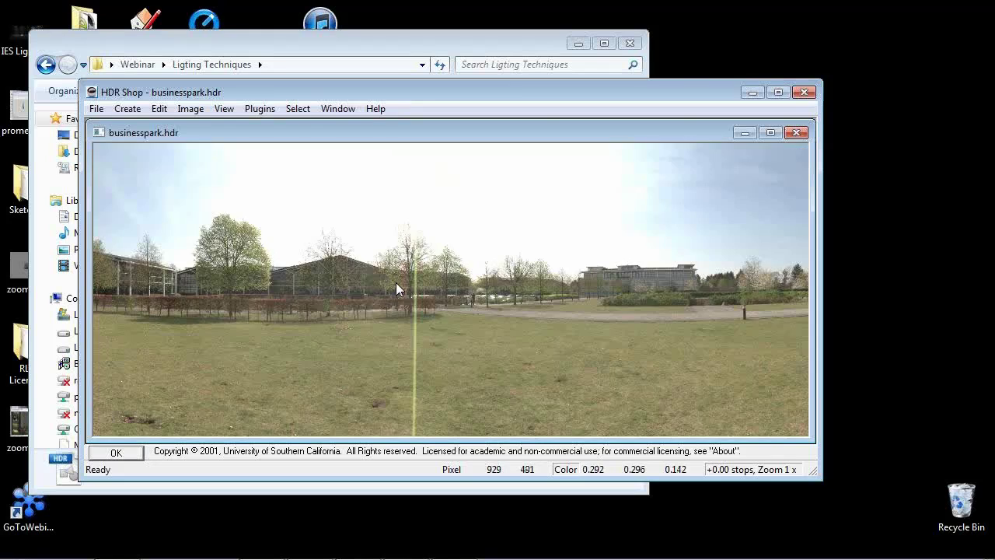
{"action": "key", "text": "minus"}
{"action": "key", "text": "minus"}
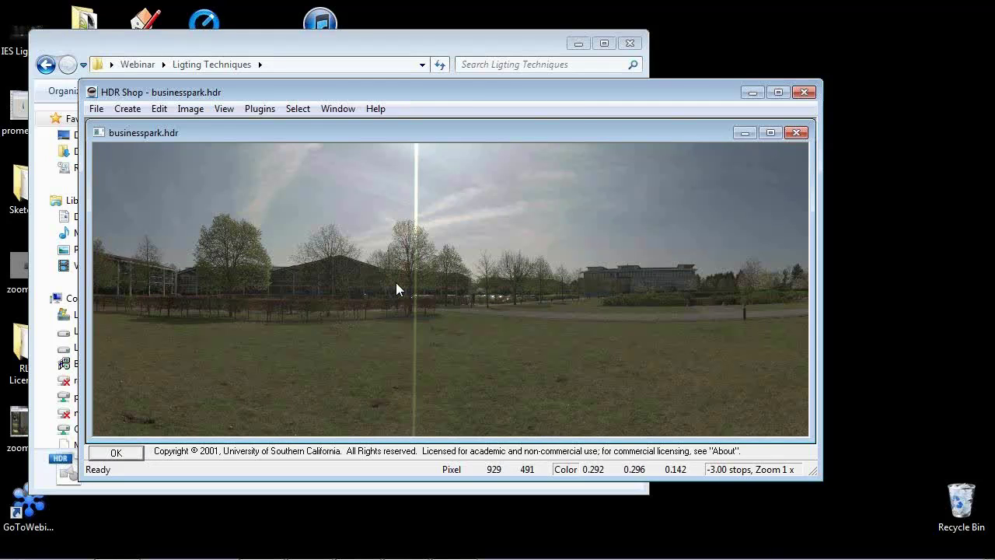
Bring the sun in businesspark.hdr into view and compare its brightness at display exposures of -5.00 and -3.00 stops, ending at -5.00.
{"action": "scroll", "coordinate": [397, 285], "scroll_direction": "down", "scroll_amount": 1}
{"action": "scroll", "coordinate": [397, 285], "scroll_direction": "up", "scroll_amount": 3}
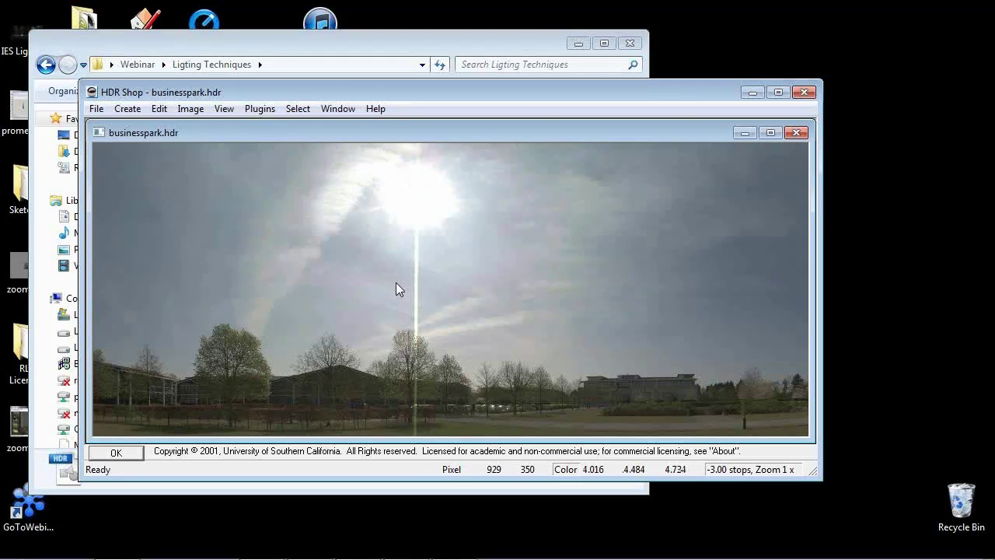
{"action": "key", "text": "minus"}
{"action": "key", "text": "minus"}
{"action": "key", "text": "minus"}
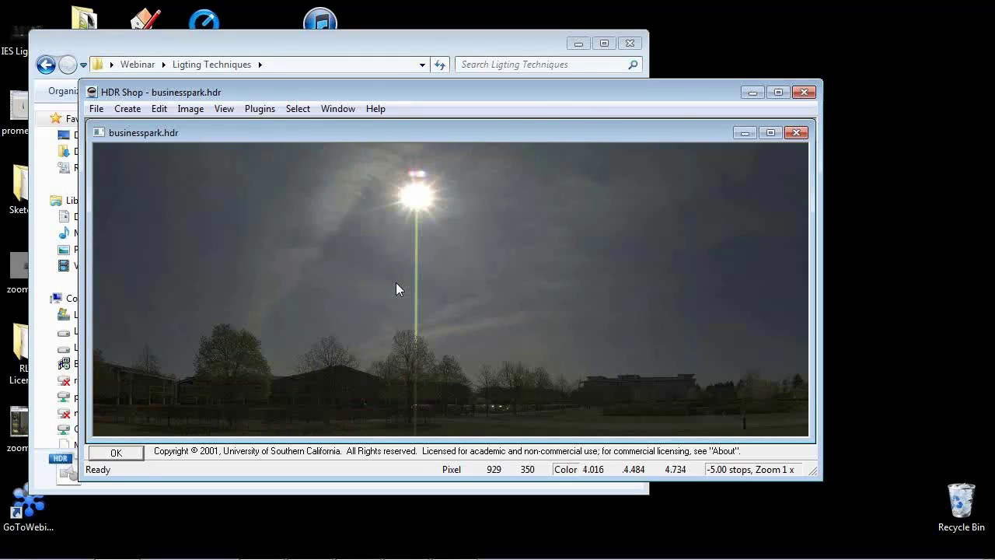
{"action": "key", "text": "plus"}
{"action": "key", "text": "plus"}
{"action": "key", "text": "plus"}
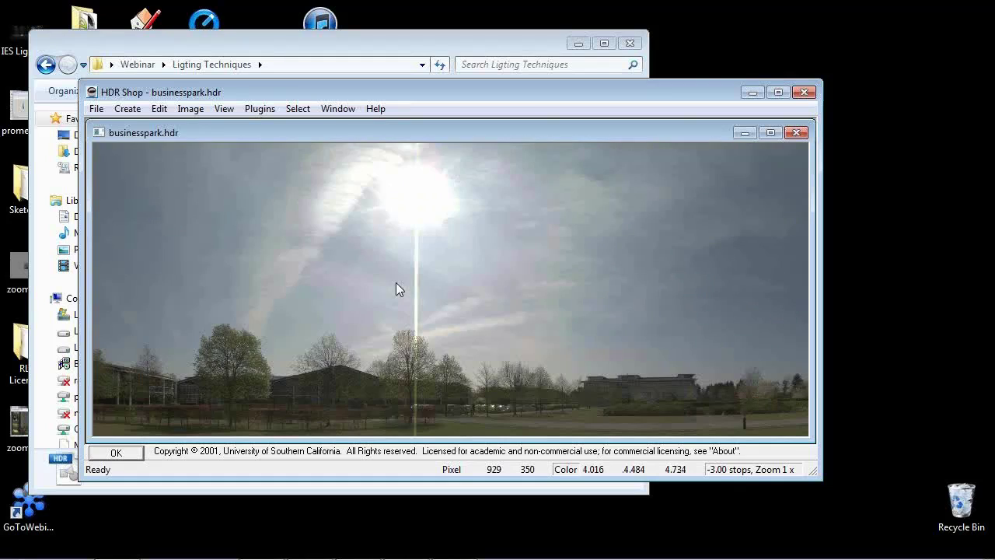
{"action": "key", "text": "minus"}
{"action": "key", "text": "minus"}
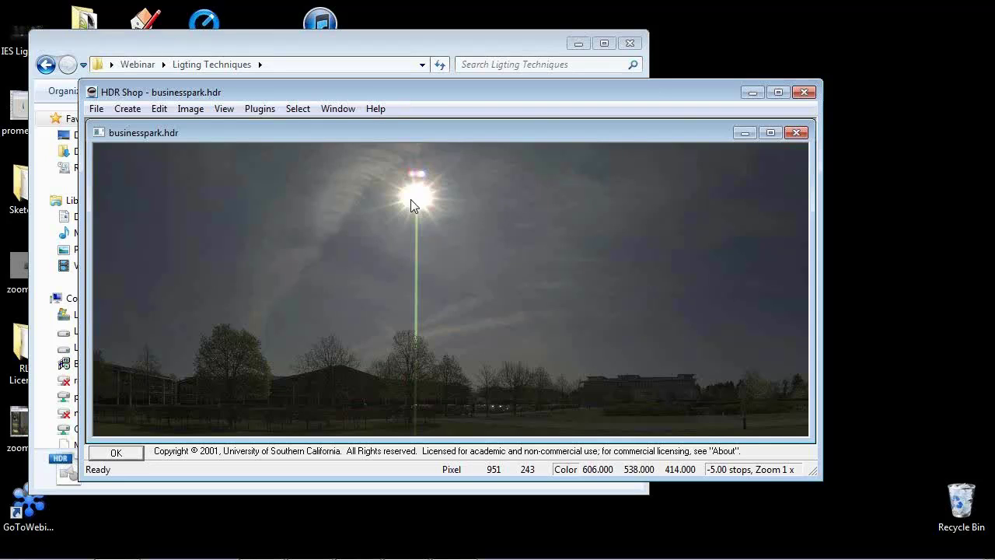
Close HDR Shop and bring back the SketchUp material ball model and the Shaderlight render window.
{"action": "left_click", "coordinate": [807, 94]}
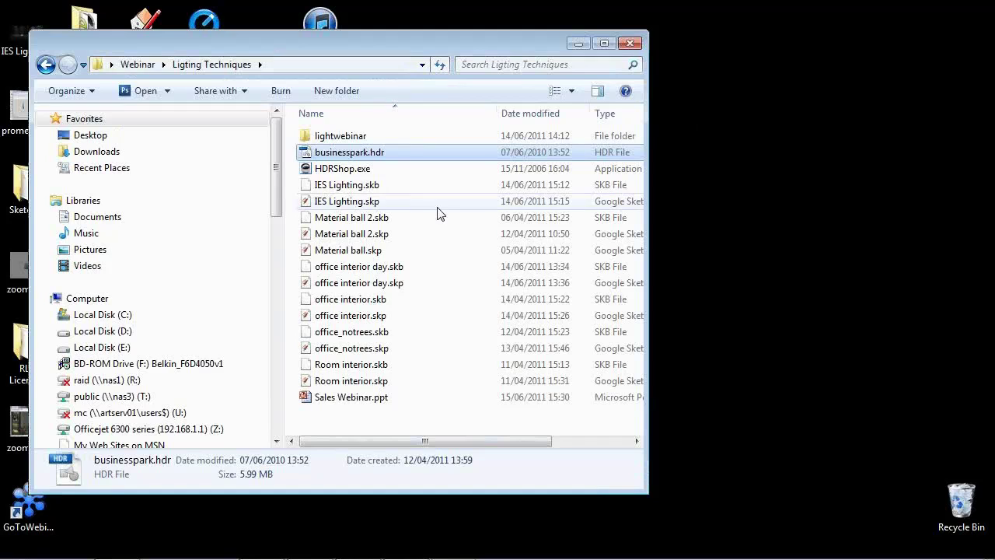
{"action": "left_click", "coordinate": [357, 544]}
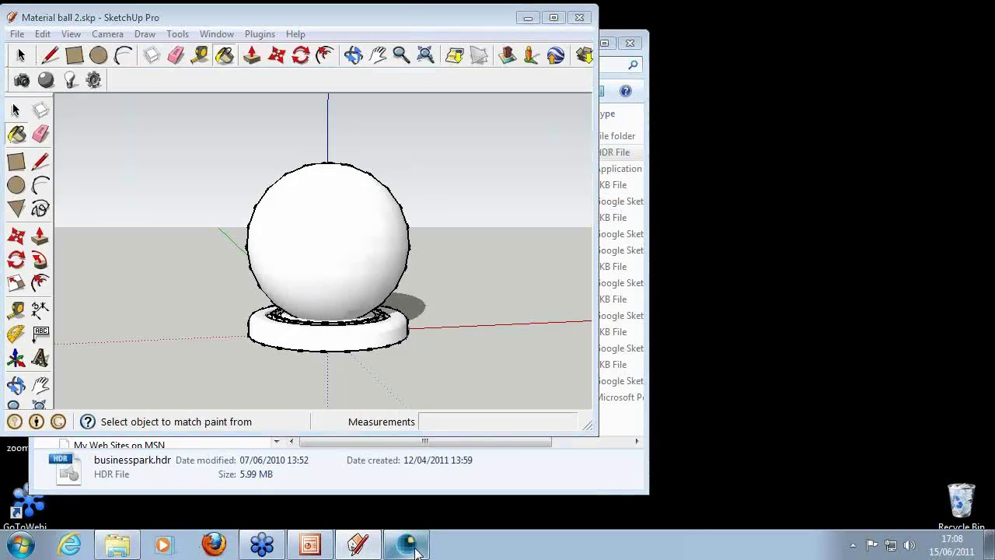
{"action": "left_click", "coordinate": [412, 547]}
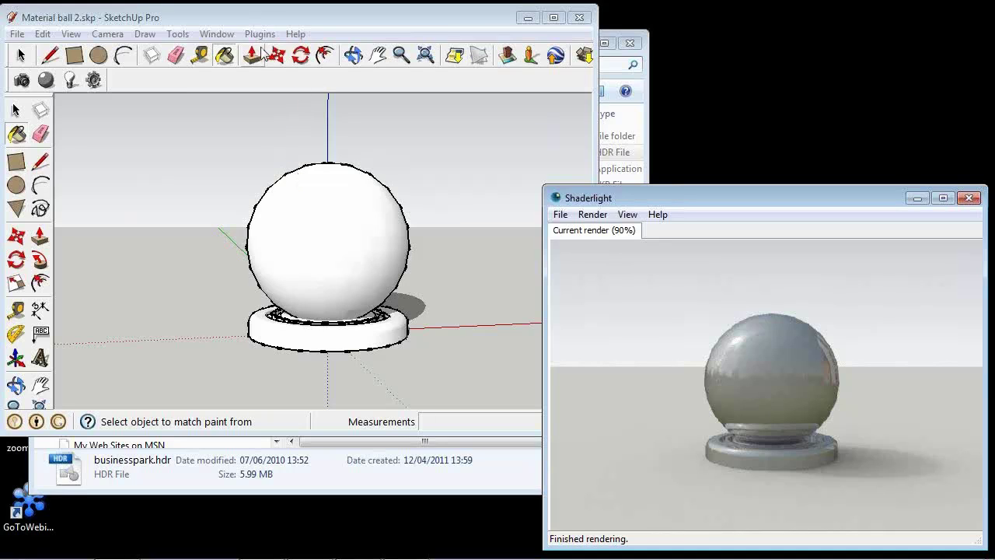
Open the Shadow Settings beside the ball model and set the Dark value to 8 and then 37.
{"action": "left_click", "coordinate": [207, 35]}
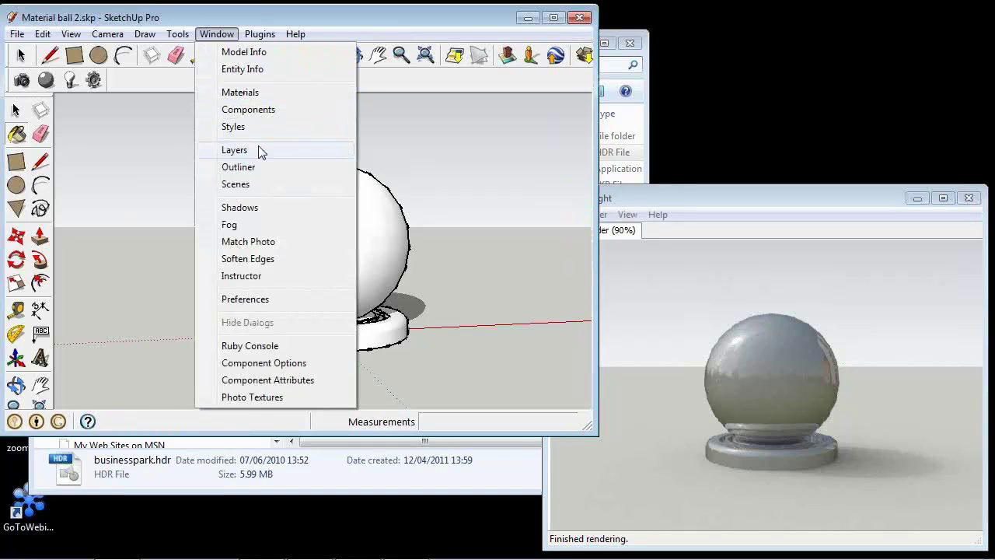
{"action": "left_click", "coordinate": [260, 209]}
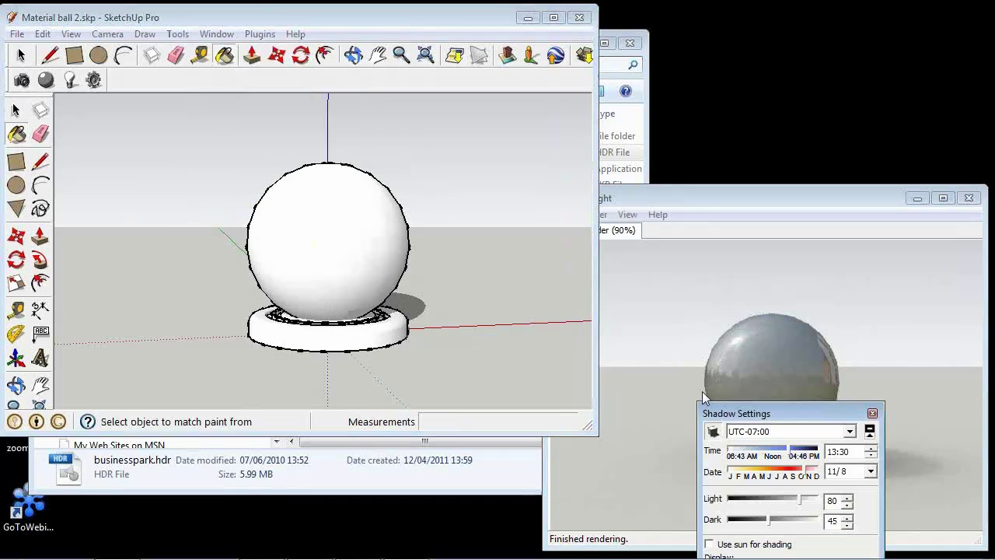
{"action": "mouse_move", "coordinate": [811, 405]}
{"action": "left_mouse_down"}
{"action": "mouse_move", "coordinate": [620, 241]}
{"action": "mouse_move", "coordinate": [579, 184]}
{"action": "left_mouse_up"}
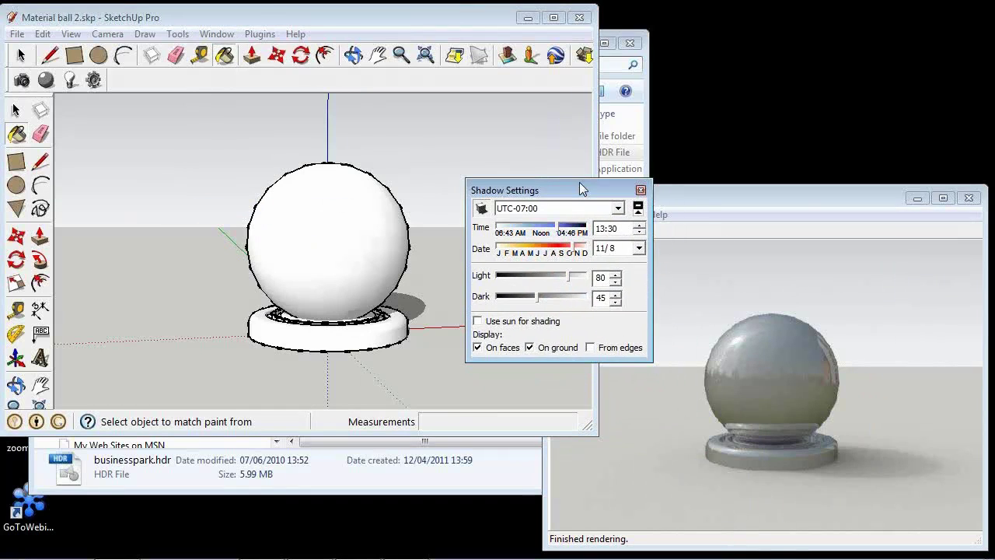
{"action": "mouse_move", "coordinate": [506, 302]}
{"action": "left_mouse_down"}
{"action": "mouse_move", "coordinate": [519, 301]}
{"action": "mouse_move", "coordinate": [502, 300]}
{"action": "left_mouse_up"}
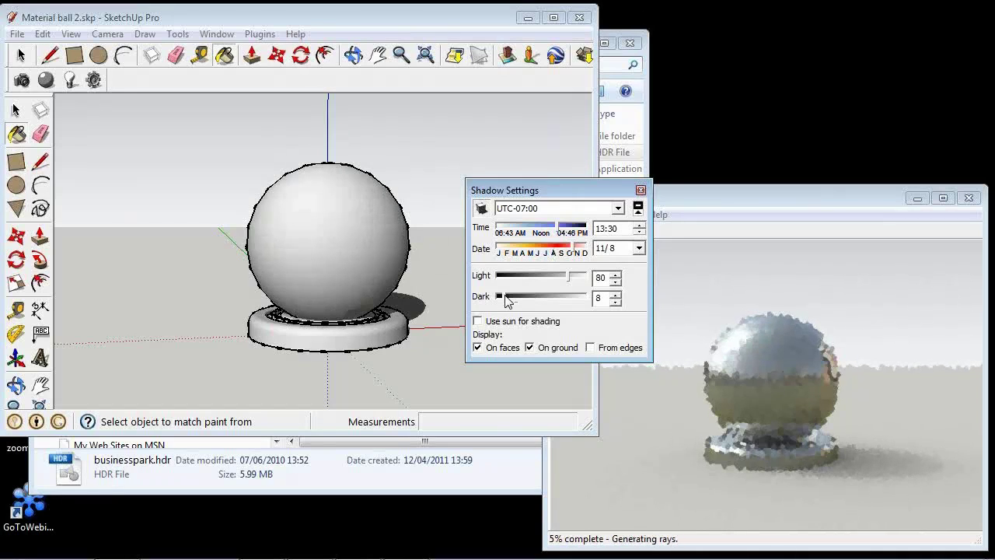
{"action": "left_click", "coordinate": [533, 297]}
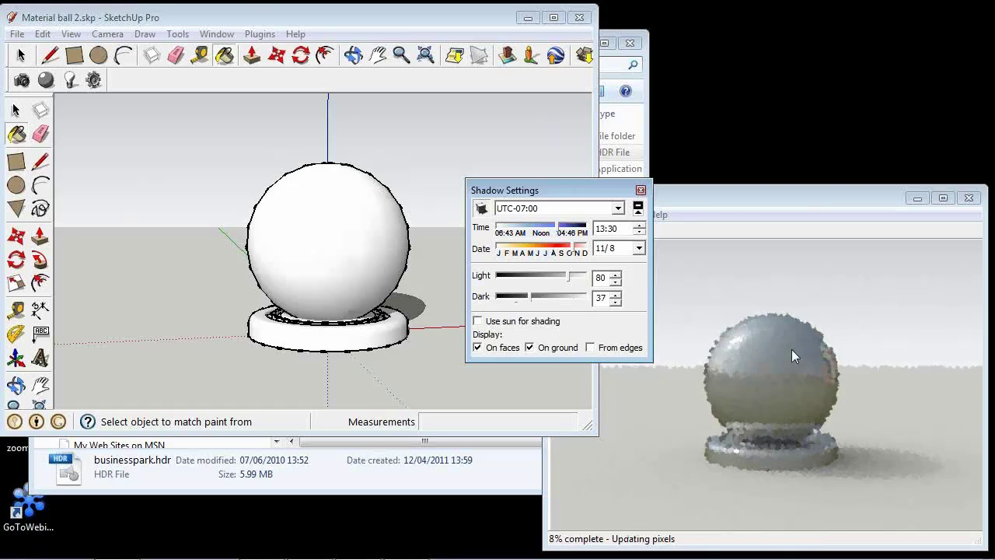
Turn off Auto Exposure in the Shaderlight render settings and raise the shadow Dark value to 69.
{"action": "left_click", "coordinate": [93, 81]}
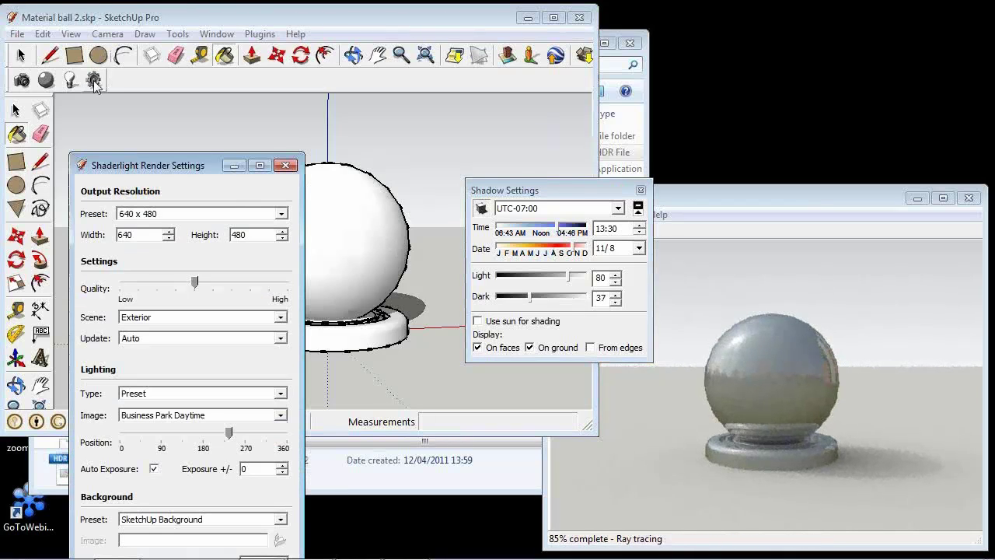
{"action": "left_click_drag", "start_coordinate": [171, 177], "coordinate": [153, 80]}
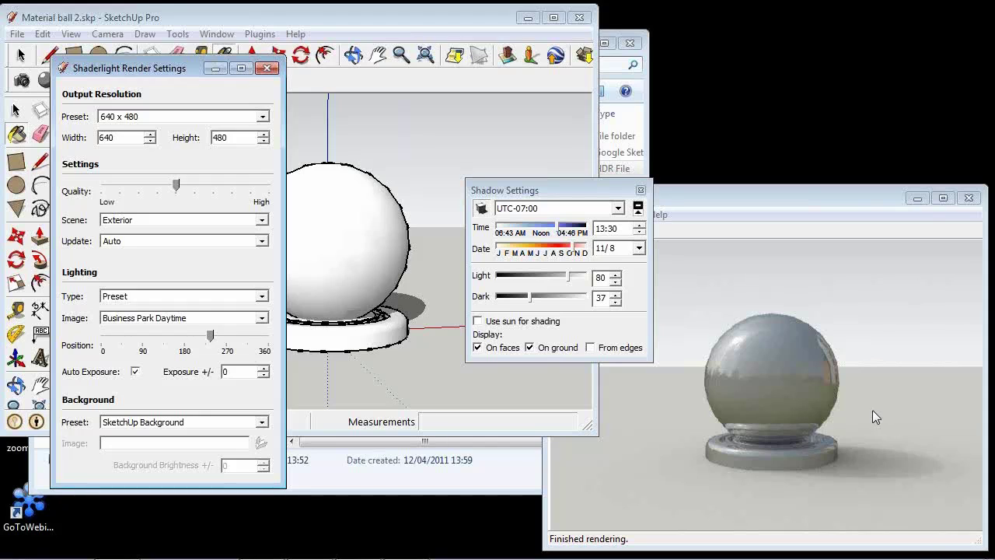
{"action": "left_click", "coordinate": [135, 372]}
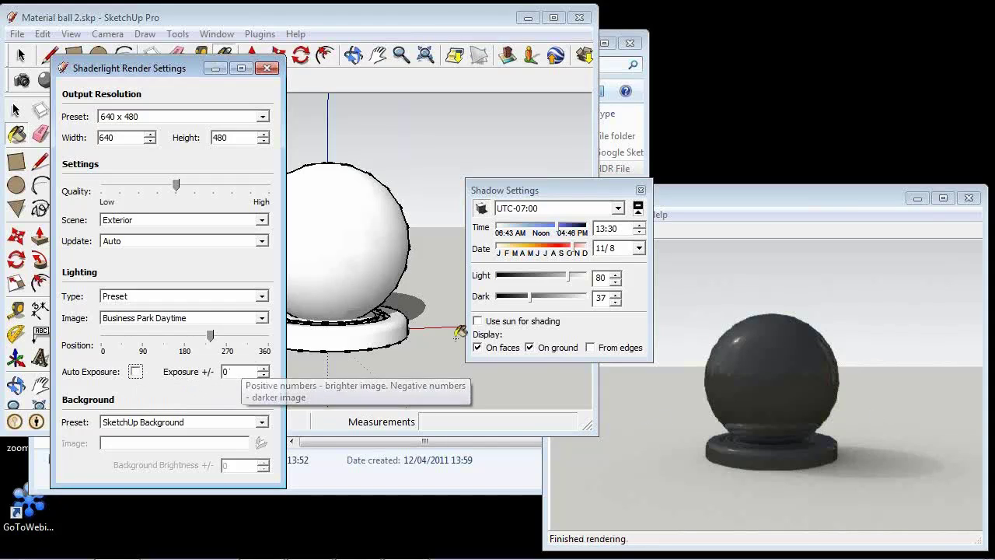
{"action": "left_click", "coordinate": [559, 297]}
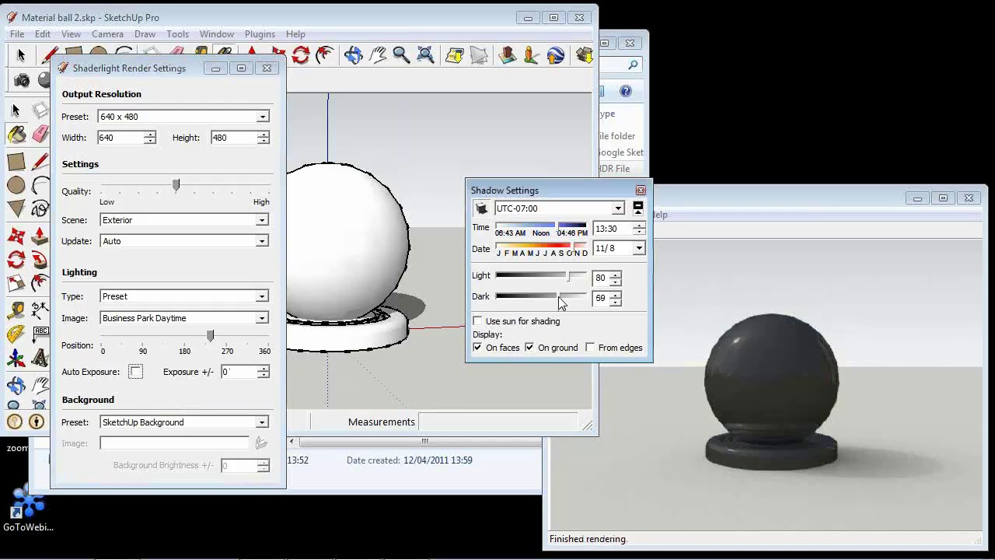
Set the lighting exposure to +3 and vary the shadow Dark value between about 15 and 61, finishing at 19.
{"action": "left_click", "coordinate": [236, 371]}
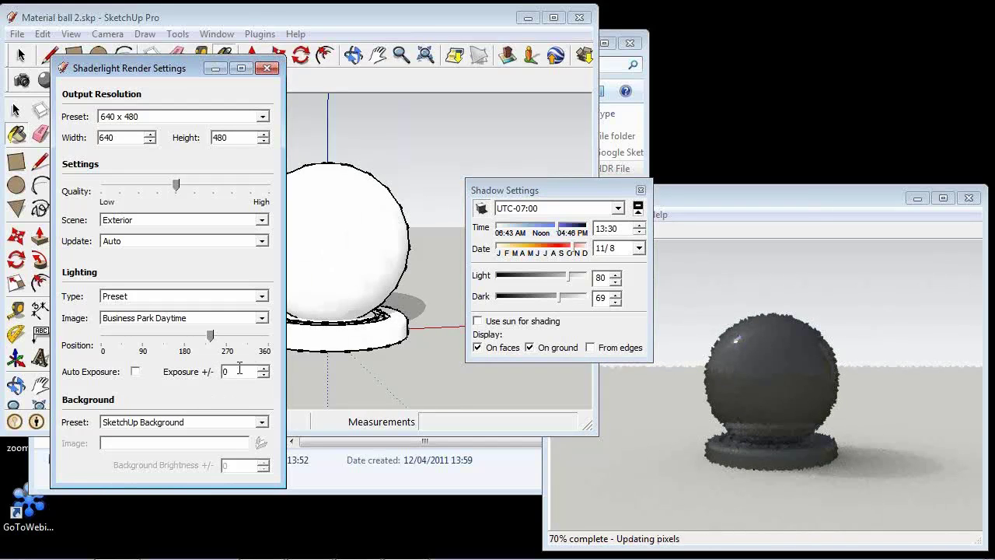
{"action": "type", "text": "+3"}
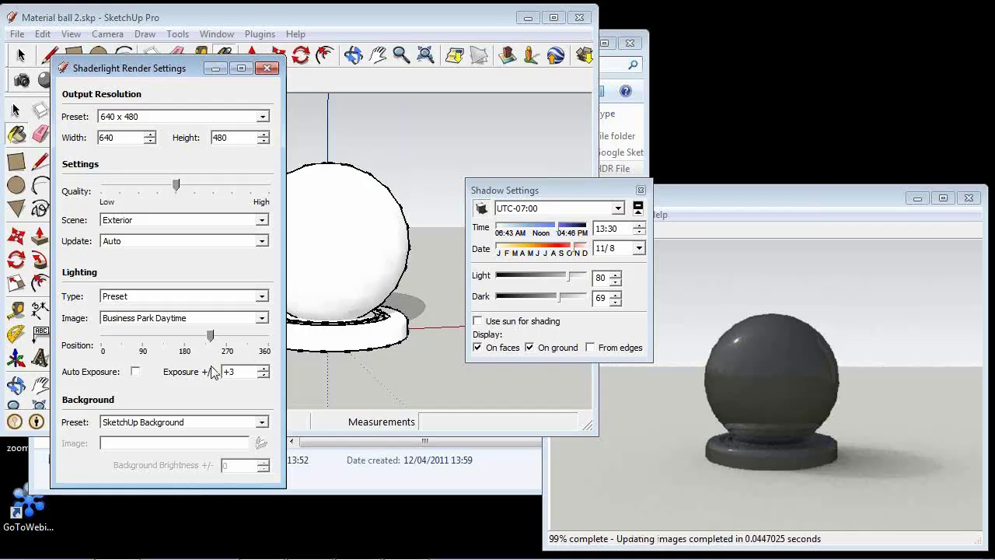
{"action": "left_click", "coordinate": [512, 295]}
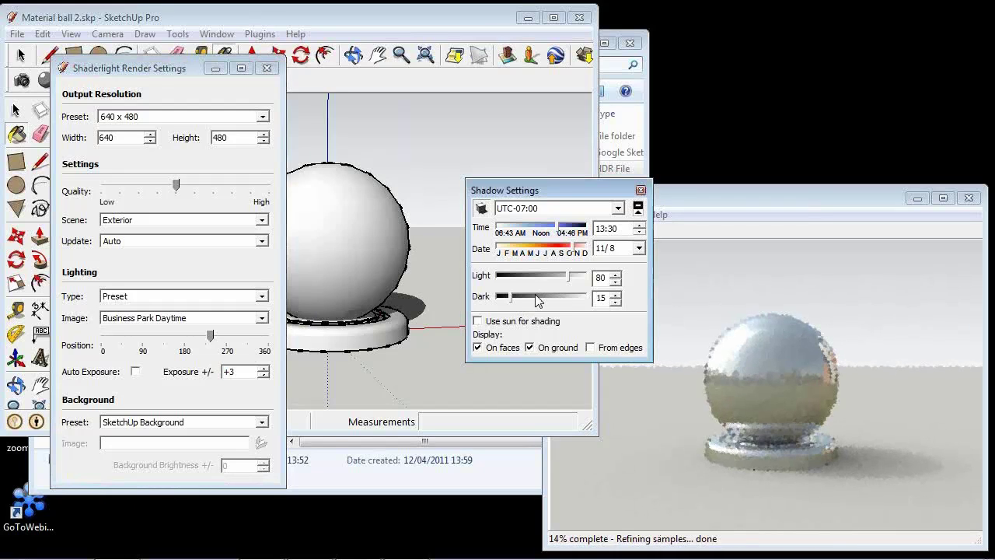
{"action": "left_click", "coordinate": [535, 296]}
{"action": "left_click", "coordinate": [550, 297]}
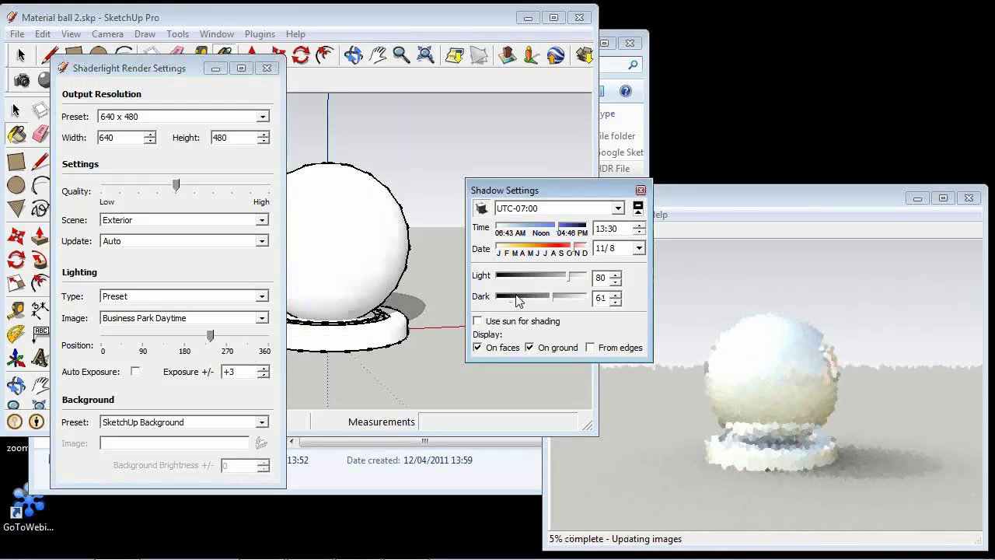
{"action": "left_click", "coordinate": [509, 296]}
{"action": "left_click", "coordinate": [520, 297]}
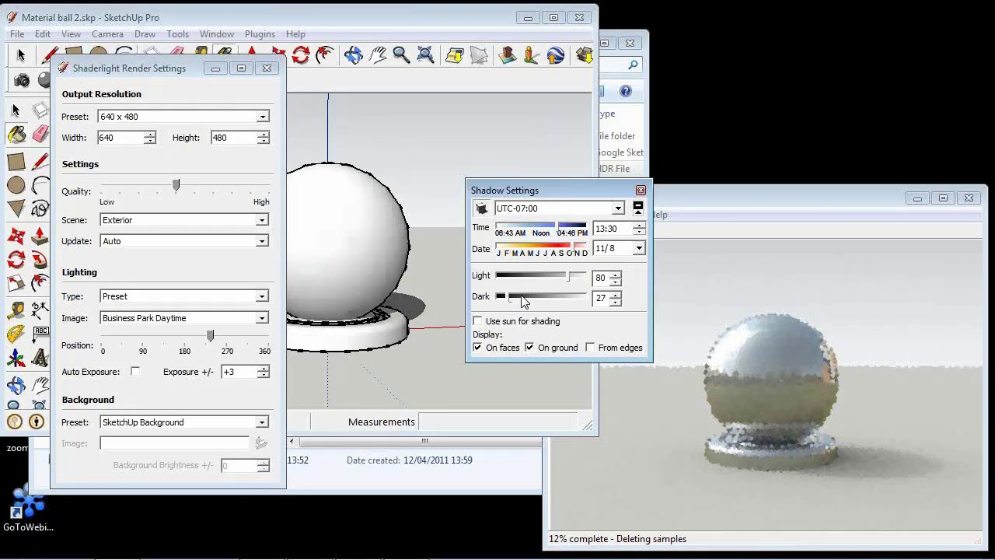
{"action": "left_click", "coordinate": [514, 297]}
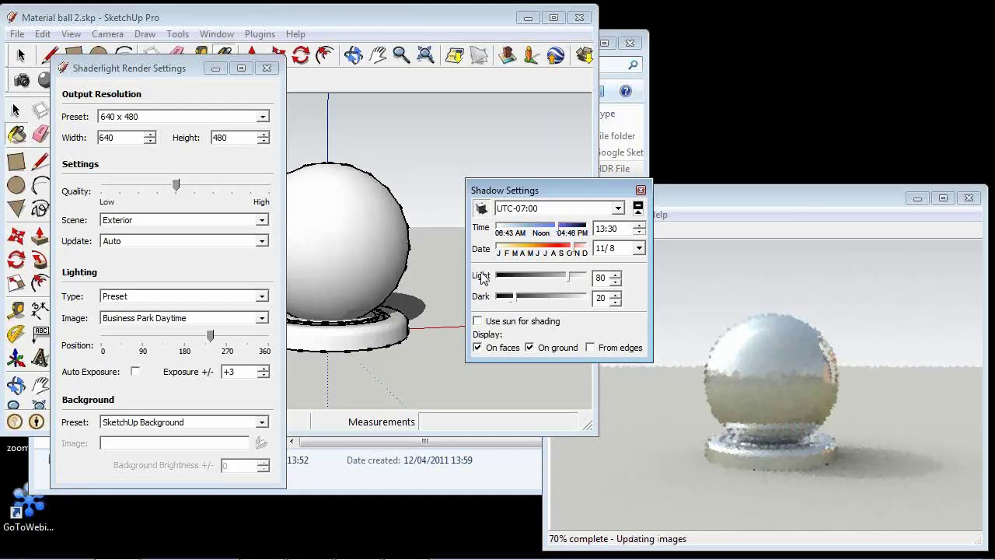
{"action": "left_click", "coordinate": [542, 300]}
{"action": "left_click_drag", "start_coordinate": [543, 300], "coordinate": [517, 301]}
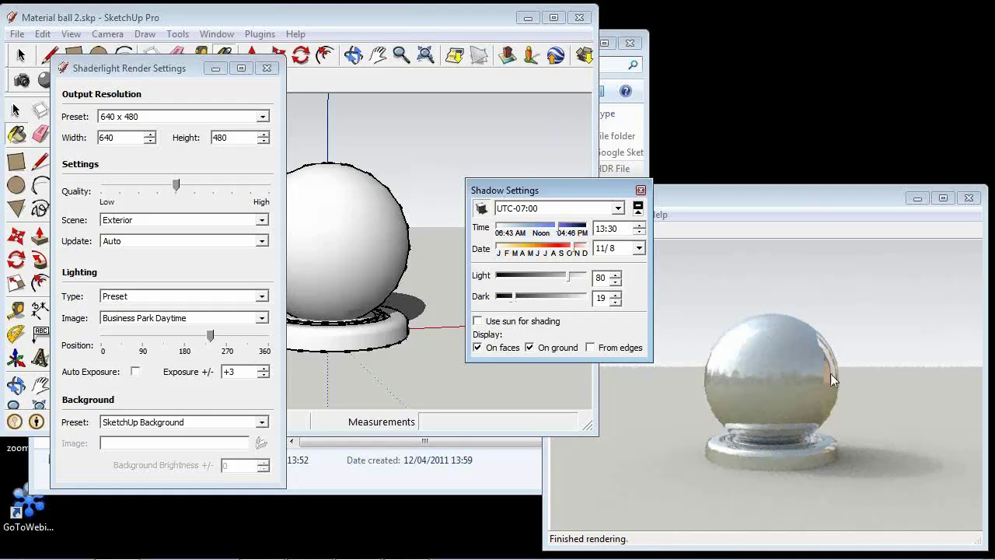
Rotate the lighting image to a position of about 130 and close the shadow and render settings.
{"action": "left_click", "coordinate": [162, 335]}
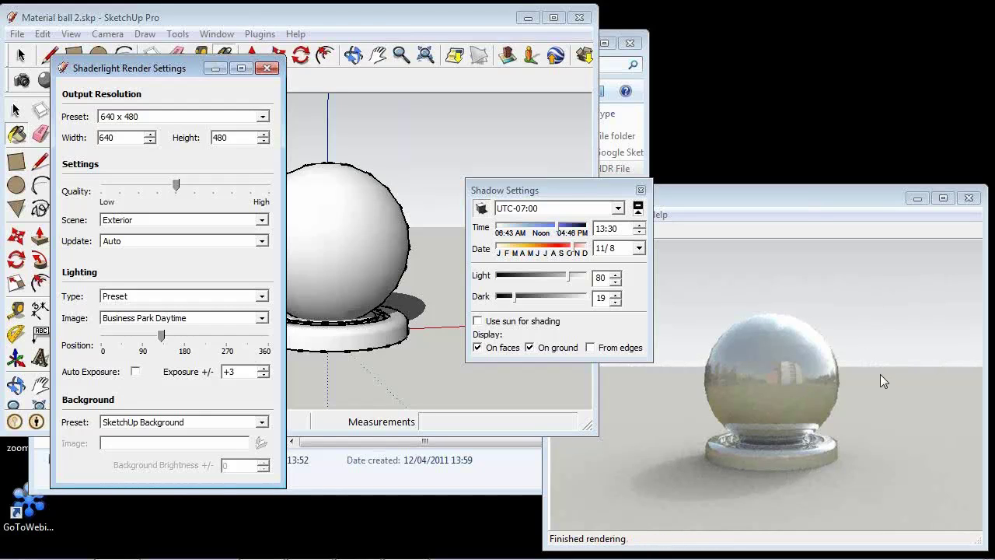
{"action": "left_click", "coordinate": [641, 190]}
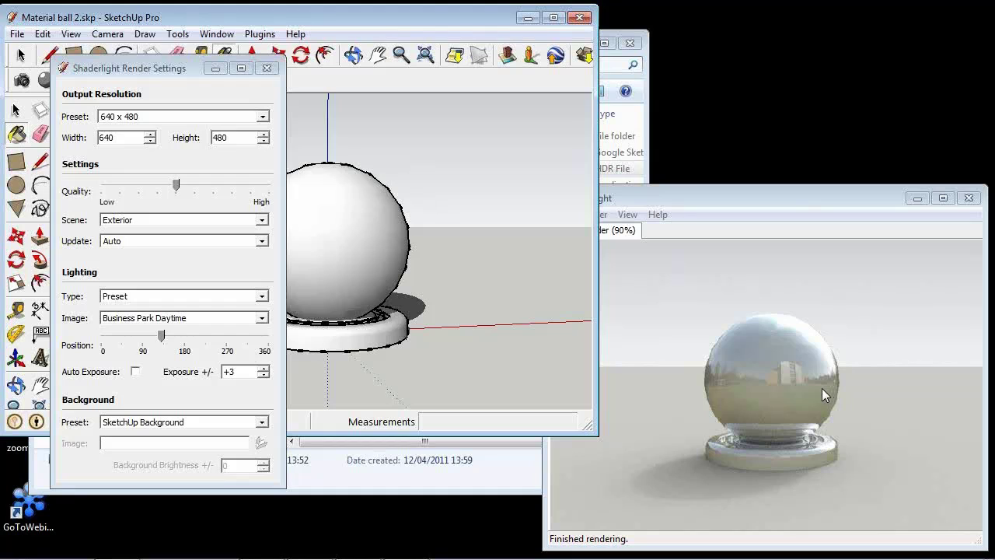
{"action": "left_click", "coordinate": [268, 70]}
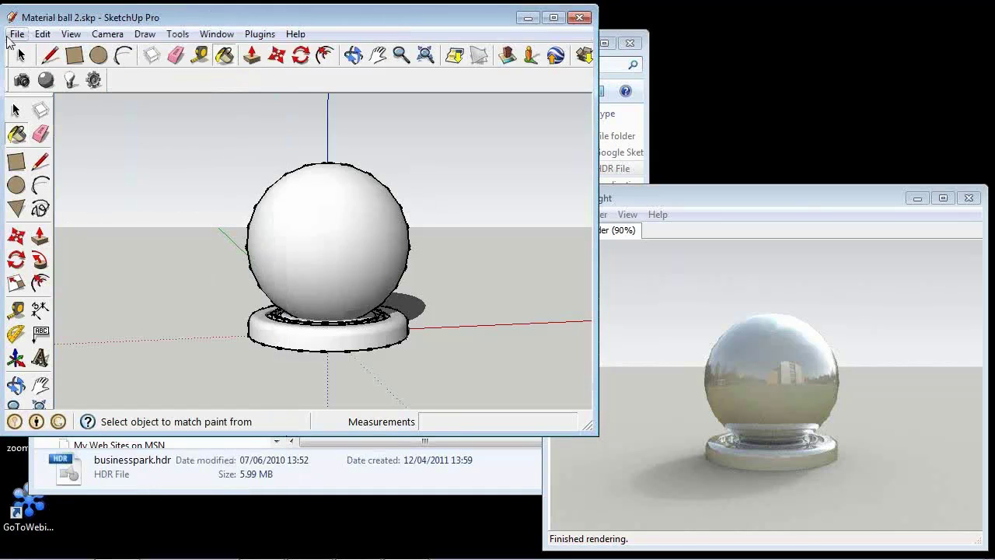
Open the recent model office_notrees.skp and start a Shaderlight render of it.
{"action": "left_click", "coordinate": [16, 34]}
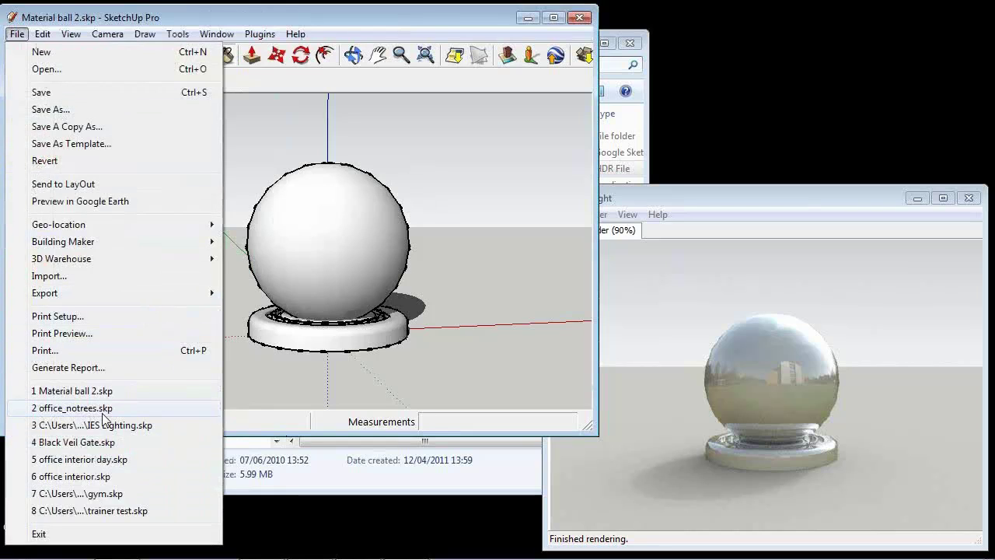
{"action": "left_click", "coordinate": [101, 408]}
{"action": "left_click", "coordinate": [305, 263]}
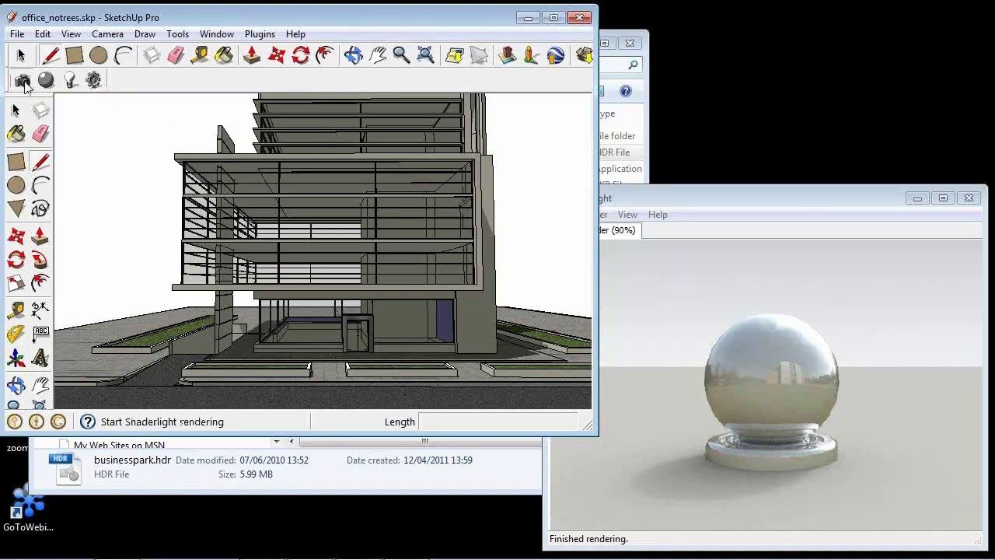
{"action": "left_click", "coordinate": [23, 80]}
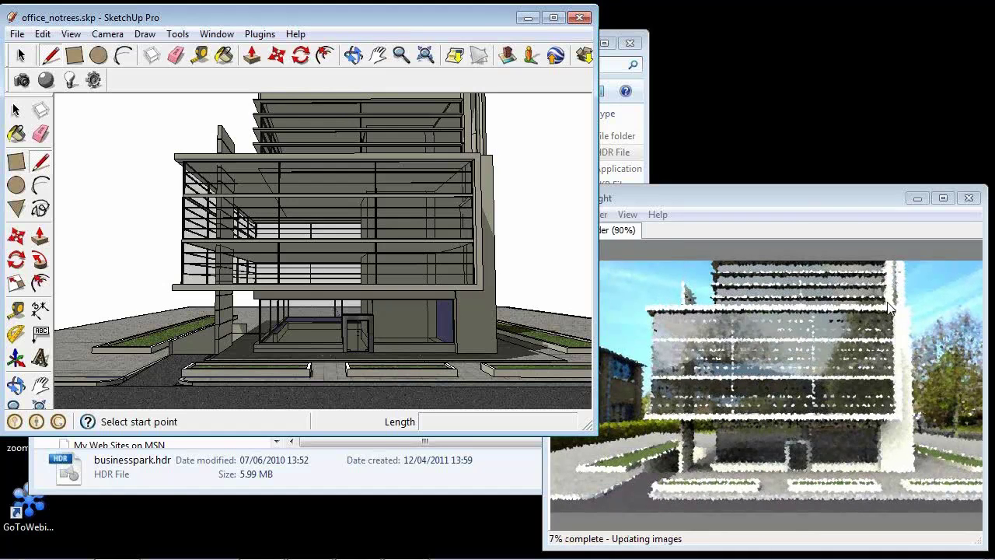
Move the Shaderlight render window over the model window and enlarge it to fit the whole office render.
{"action": "left_click", "coordinate": [848, 198]}
{"action": "left_click_drag", "start_coordinate": [848, 197], "coordinate": [760, 168]}
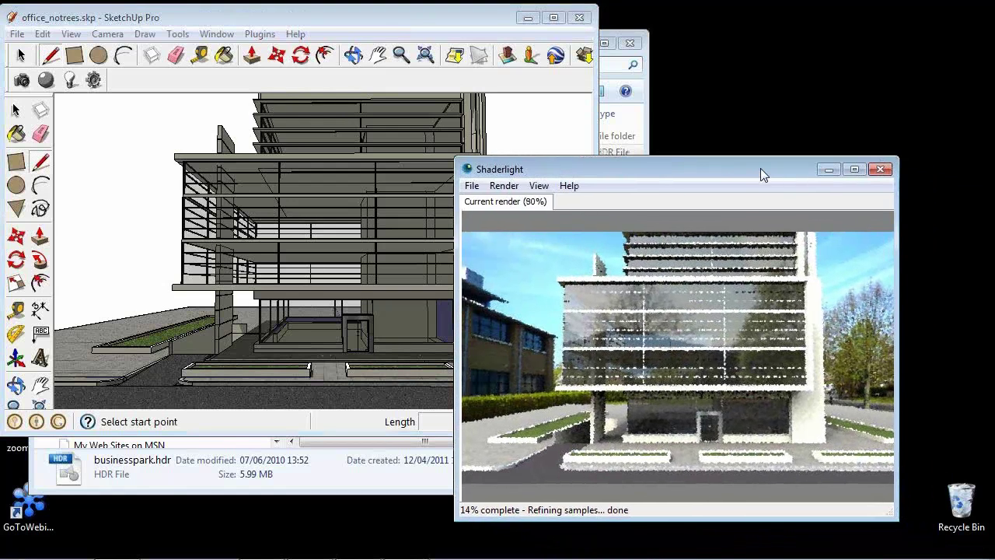
{"action": "left_click_drag", "start_coordinate": [896, 518], "coordinate": [957, 548]}
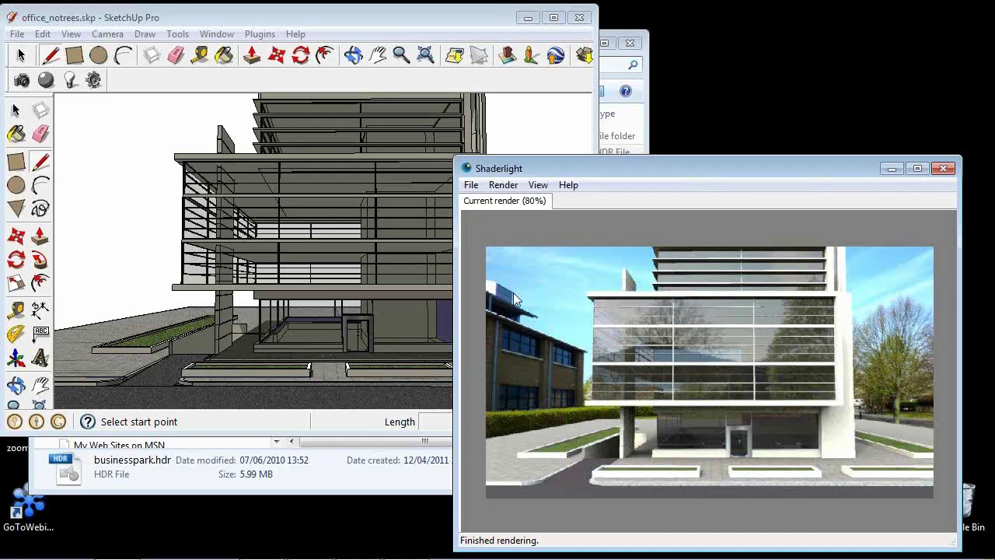
Rotate the office scene's Business Park Daytime lighting image to a position of about 210 and then about 85, keeping all render settings in view.
{"action": "left_click", "coordinate": [94, 80]}
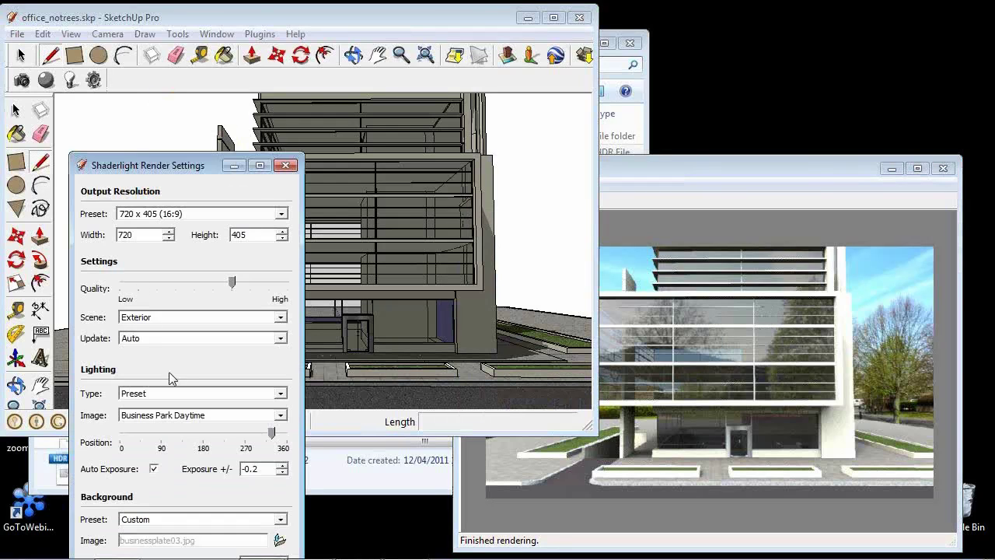
{"action": "left_click", "coordinate": [216, 434]}
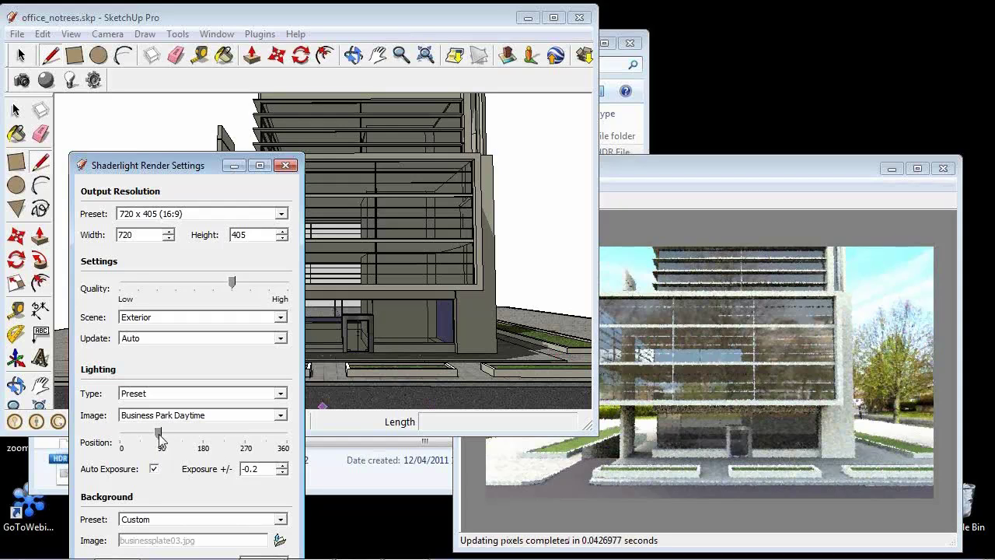
{"action": "left_click", "coordinate": [159, 434]}
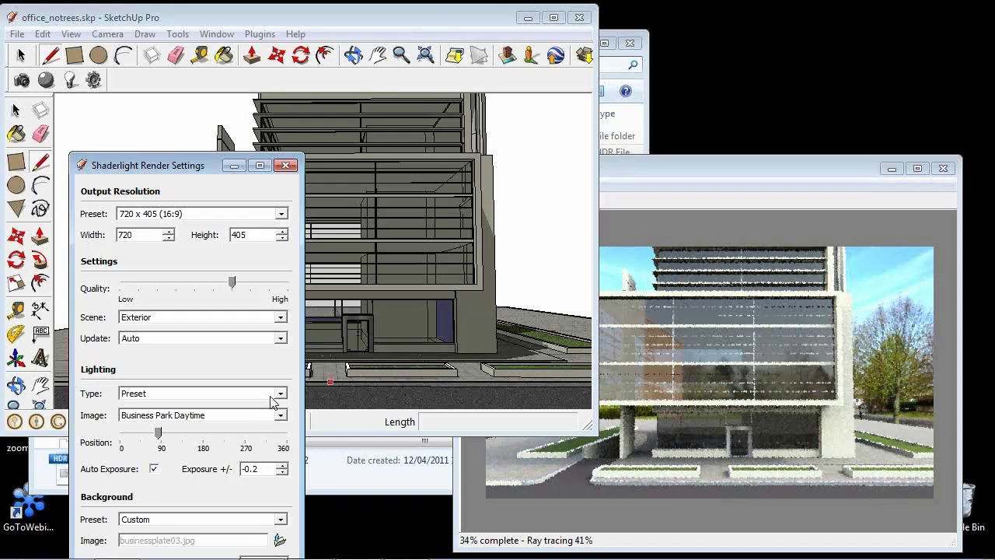
{"action": "left_click_drag", "start_coordinate": [201, 164], "coordinate": [220, 98]}
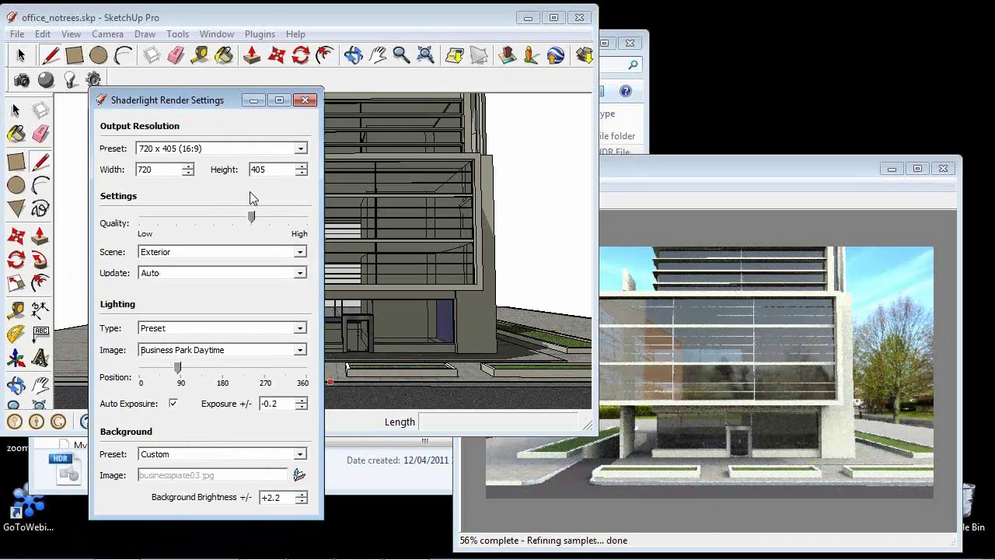
Review the available lighting types and preset lighting images, keeping Preset and Business Park Daytime selected.
{"action": "left_click", "coordinate": [300, 328]}
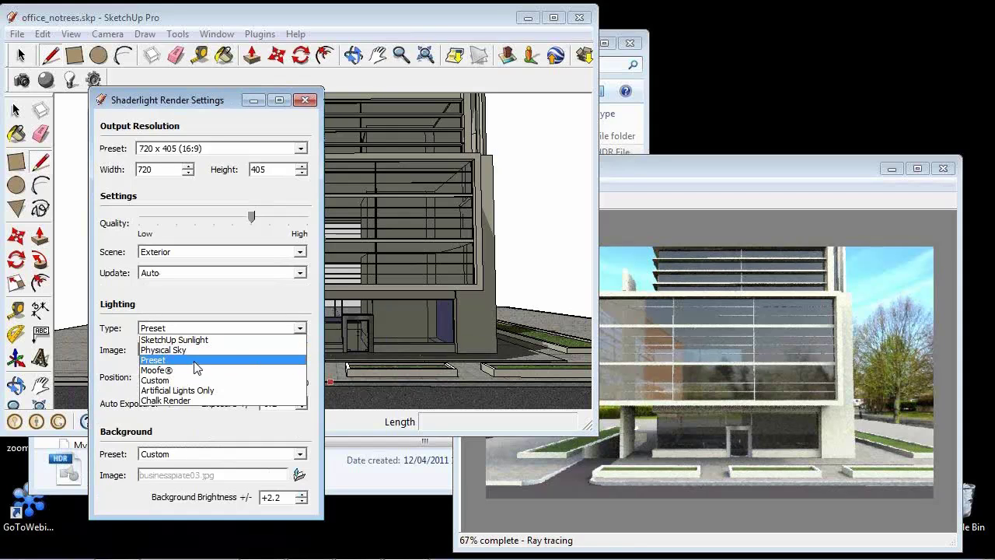
{"action": "left_click", "coordinate": [194, 361]}
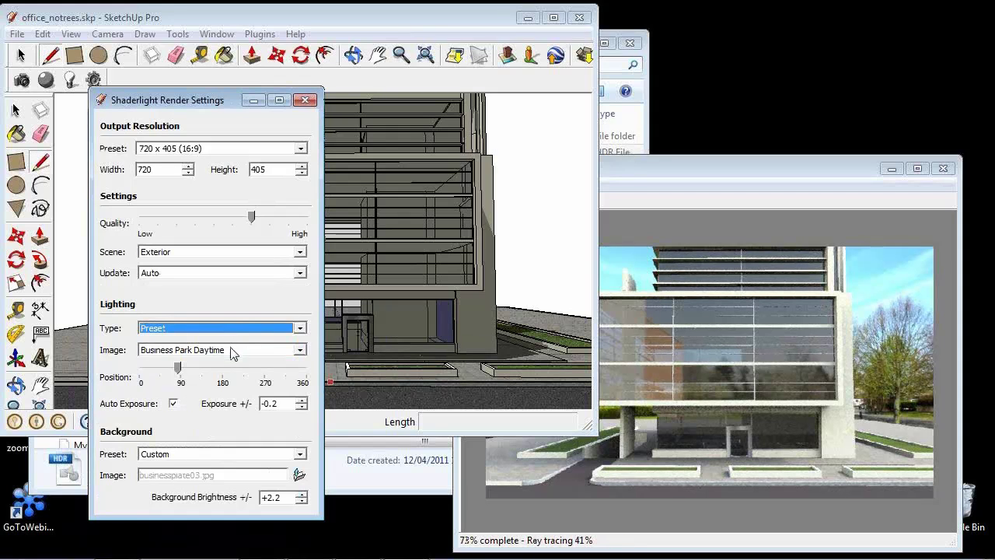
{"action": "left_click", "coordinate": [229, 350]}
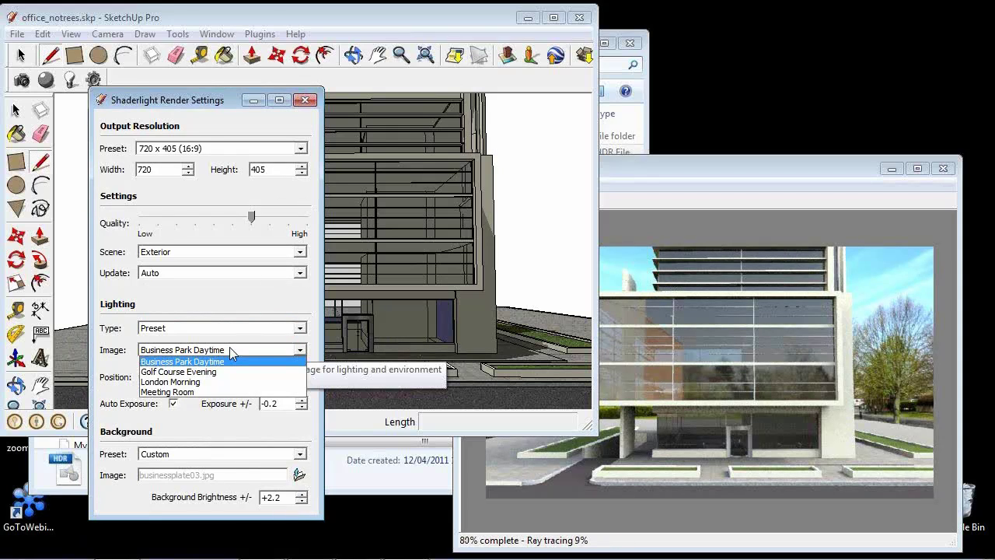
{"action": "left_click", "coordinate": [258, 350]}
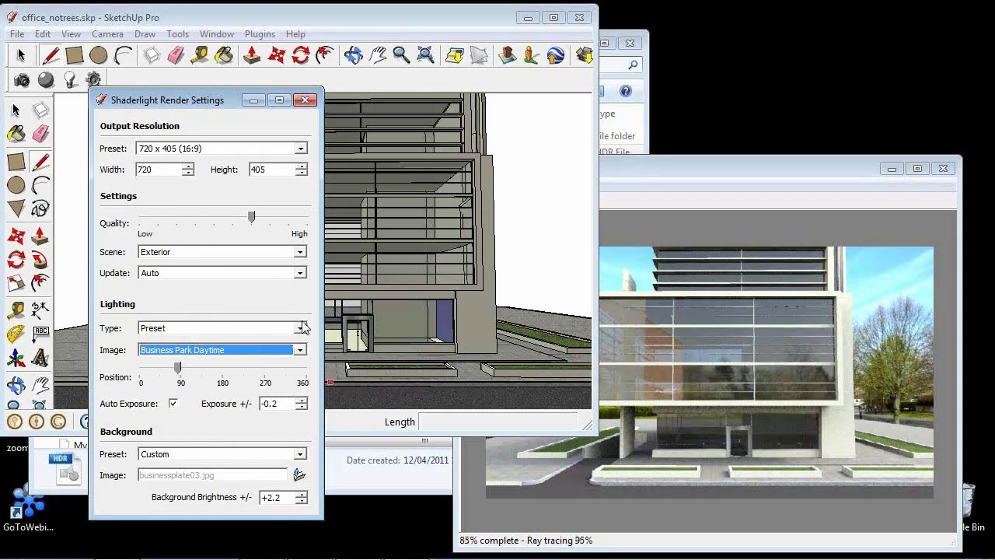
Switch the office scene's lighting type to Moofe, review its images with Mountain Sunrise, Tenerife kept, and close the render settings.
{"action": "left_click", "coordinate": [300, 330]}
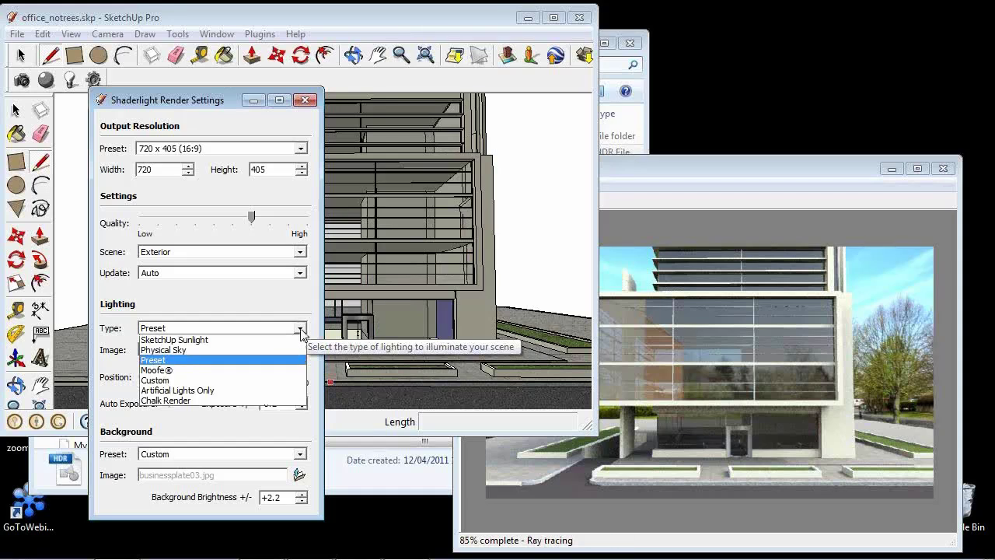
{"action": "left_click", "coordinate": [173, 371]}
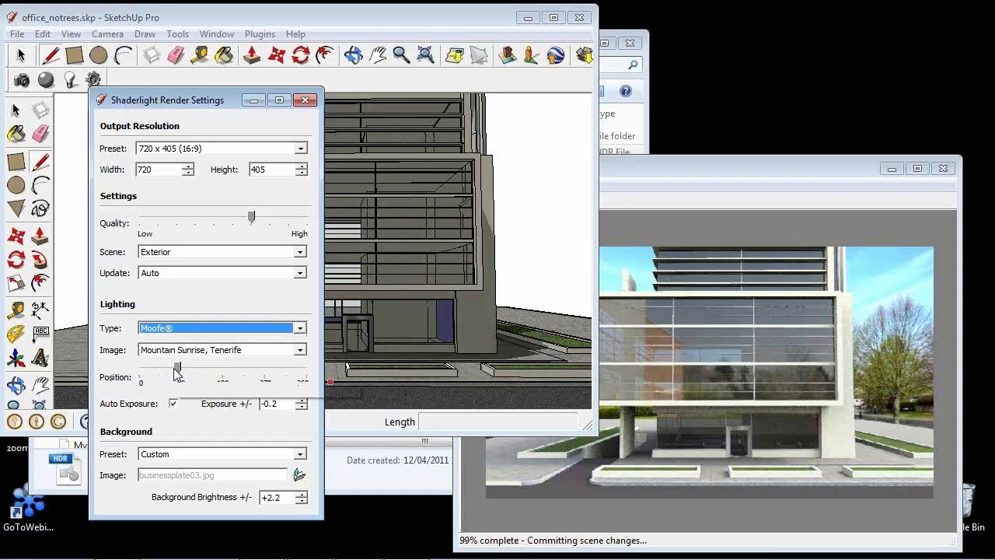
{"action": "left_click", "coordinate": [277, 350]}
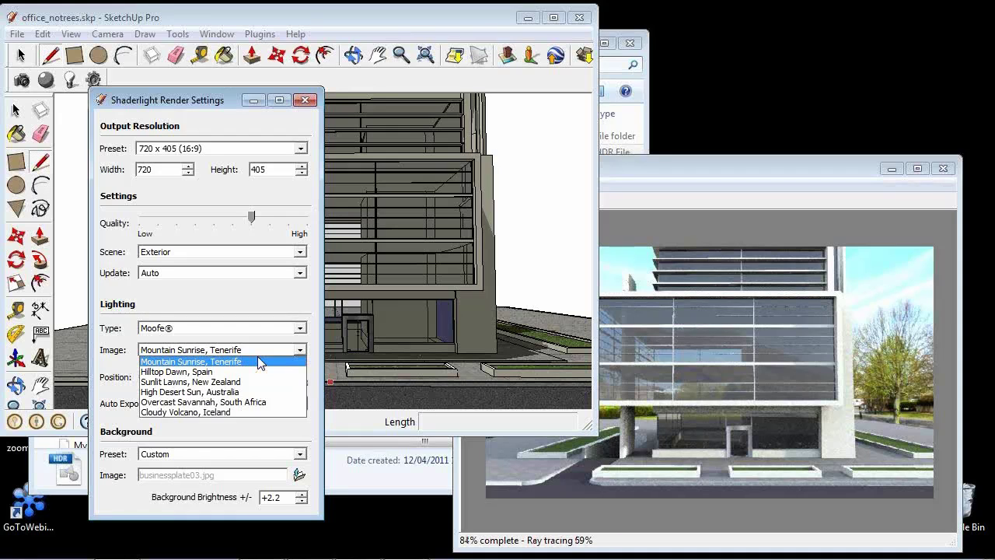
{"action": "left_click", "coordinate": [305, 100]}
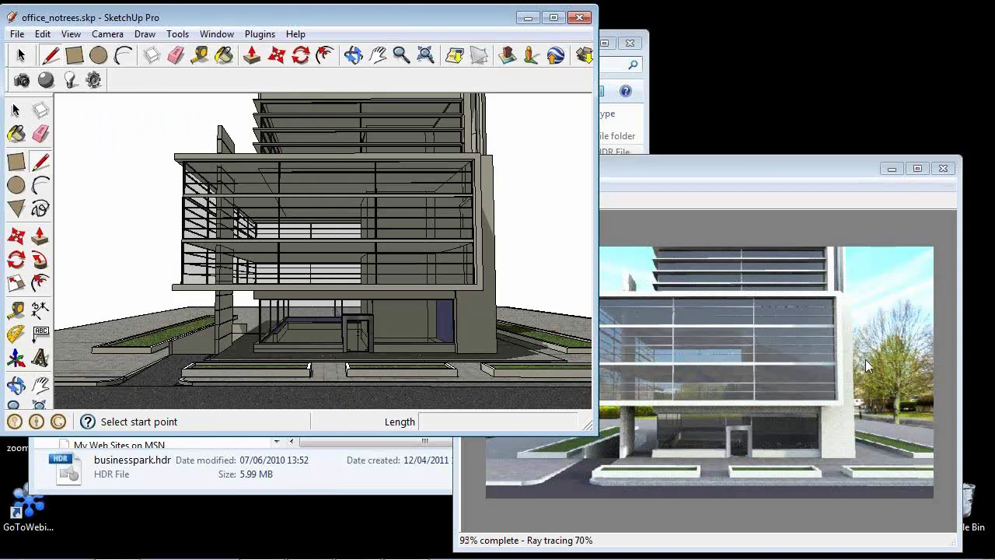
Reopen the render settings and set the lighting type to SketchUp Sunlight.
{"action": "left_click", "coordinate": [93, 79]}
{"action": "left_click", "coordinate": [196, 395]}
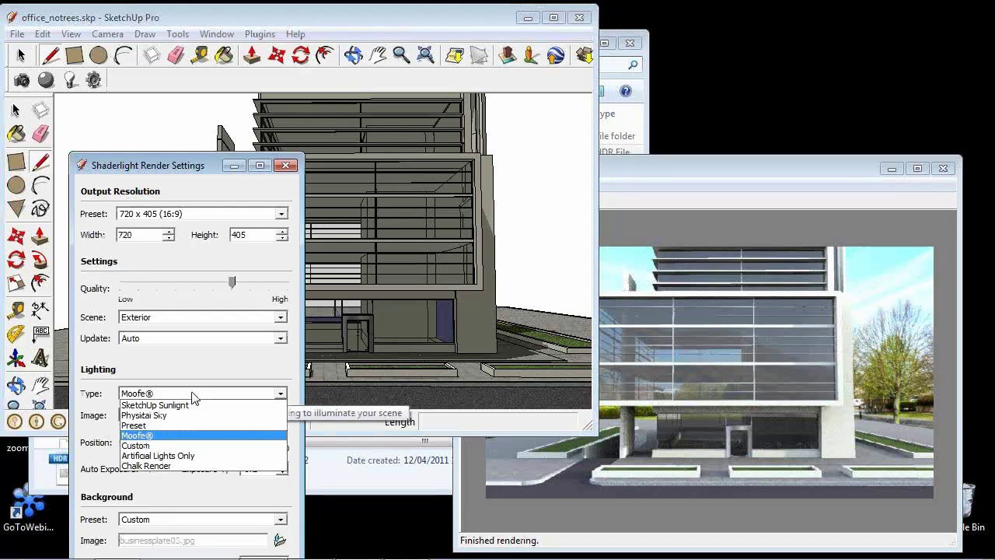
{"action": "left_click", "coordinate": [179, 405]}
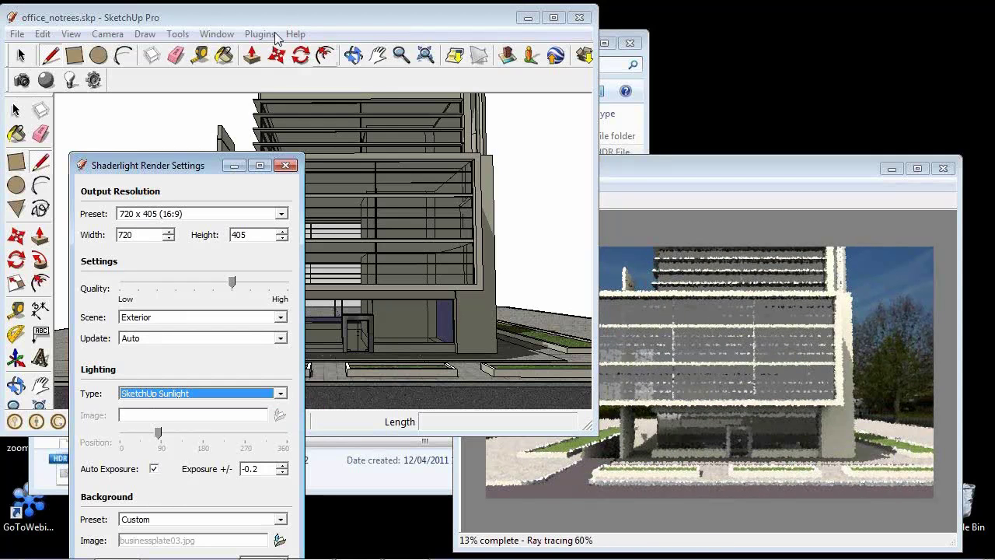
Open the shadow settings and switch the model's shadows off and back on.
{"action": "left_click", "coordinate": [217, 35]}
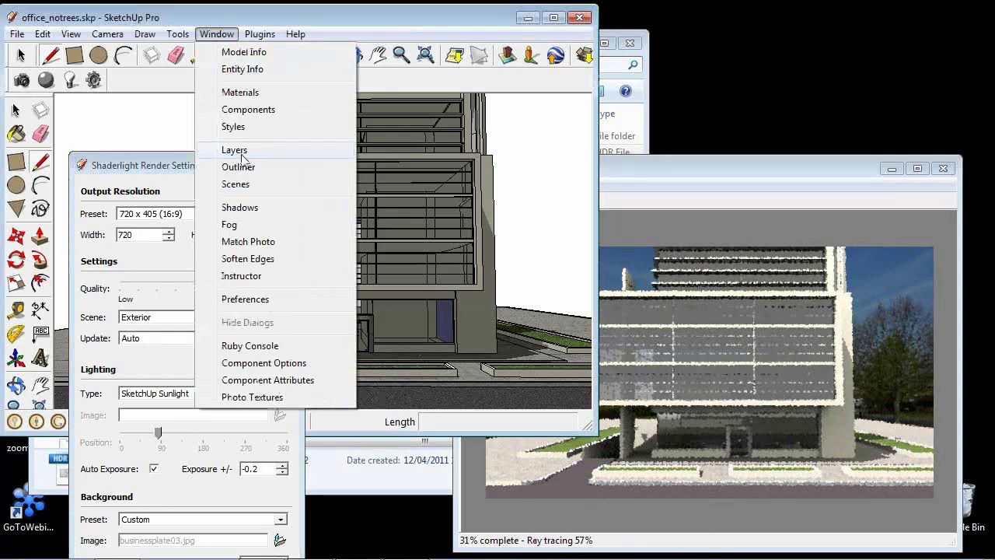
{"action": "left_click", "coordinate": [251, 208]}
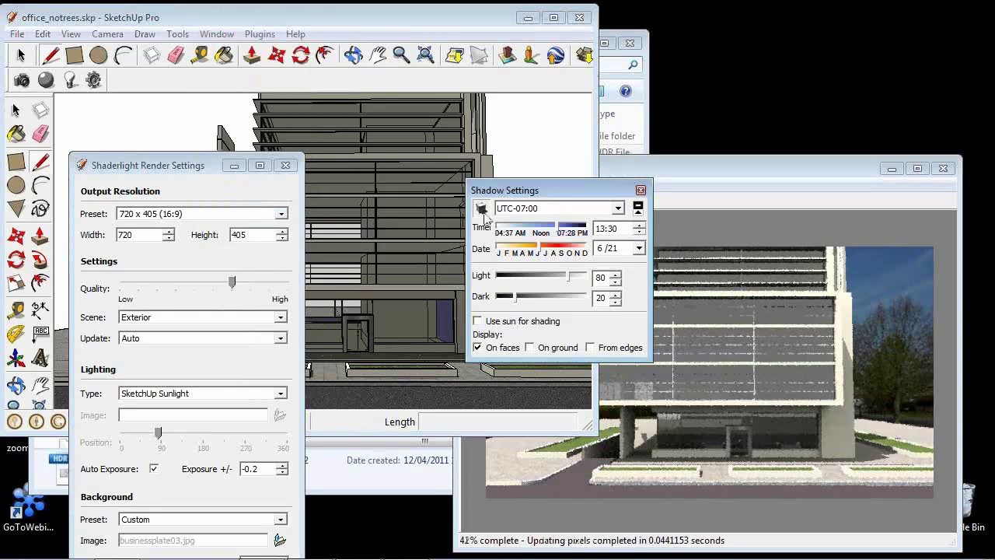
{"action": "left_click", "coordinate": [638, 207]}
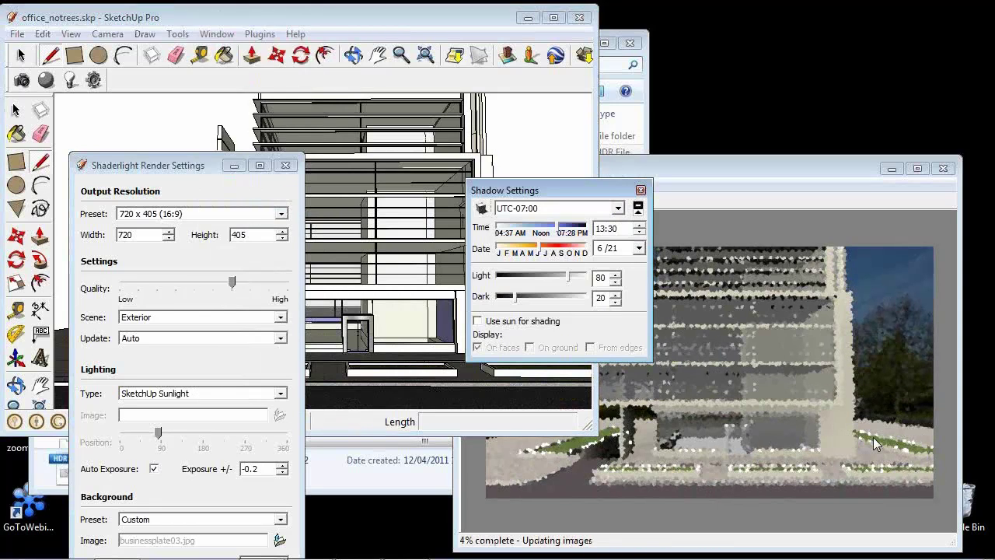
{"action": "left_click", "coordinate": [481, 210]}
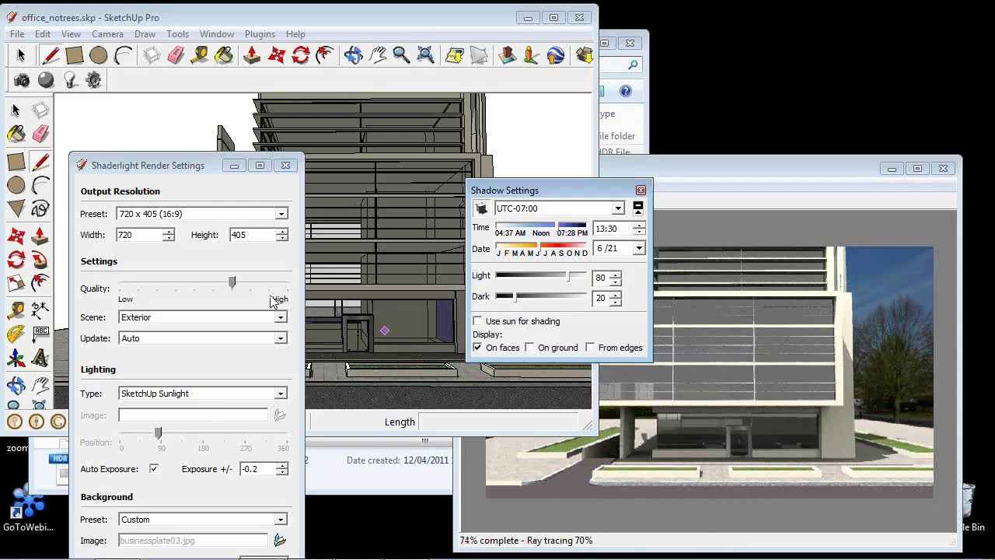
Reposition the render settings window so all its options are visible and check the available lighting types.
{"action": "left_click", "coordinate": [177, 167]}
{"action": "left_click_drag", "start_coordinate": [177, 167], "coordinate": [190, 91]}
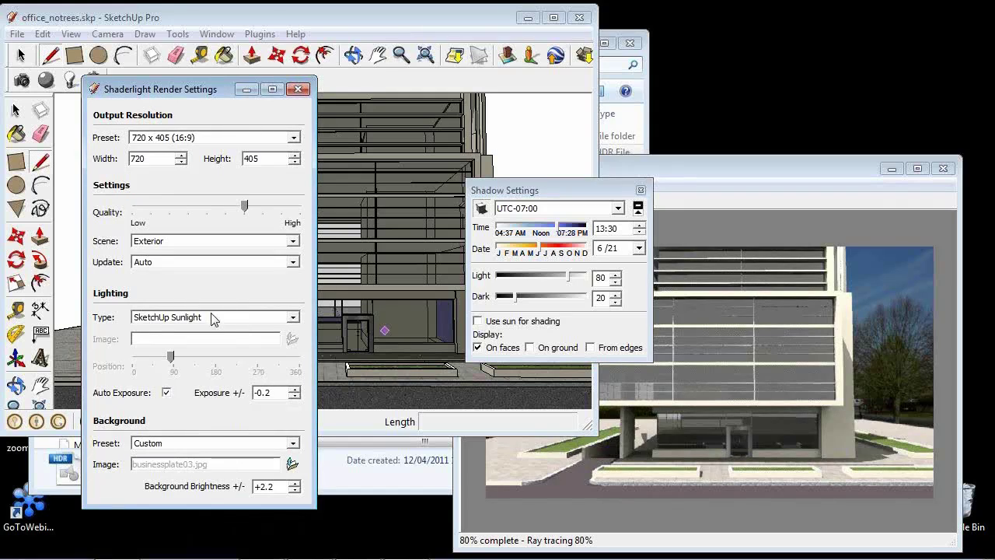
{"action": "left_click", "coordinate": [214, 317]}
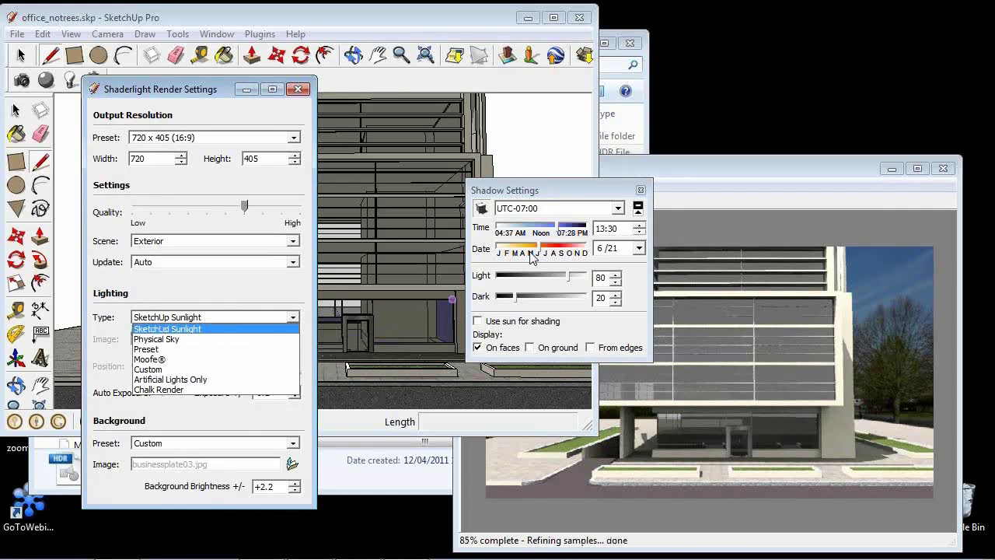
Close the shadow settings and set the Shaderlight render window to stay always on top.
{"action": "left_click", "coordinate": [641, 190]}
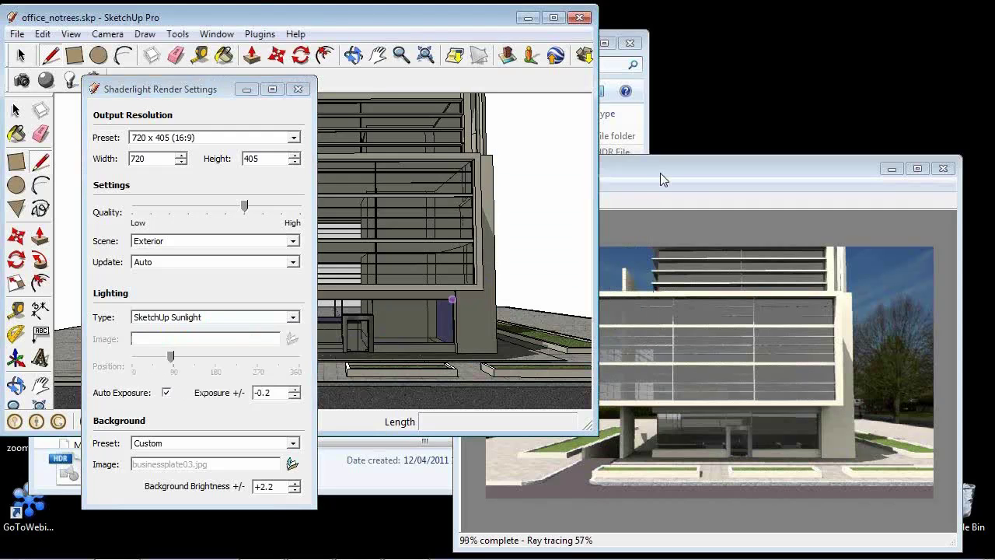
{"action": "left_click", "coordinate": [538, 184]}
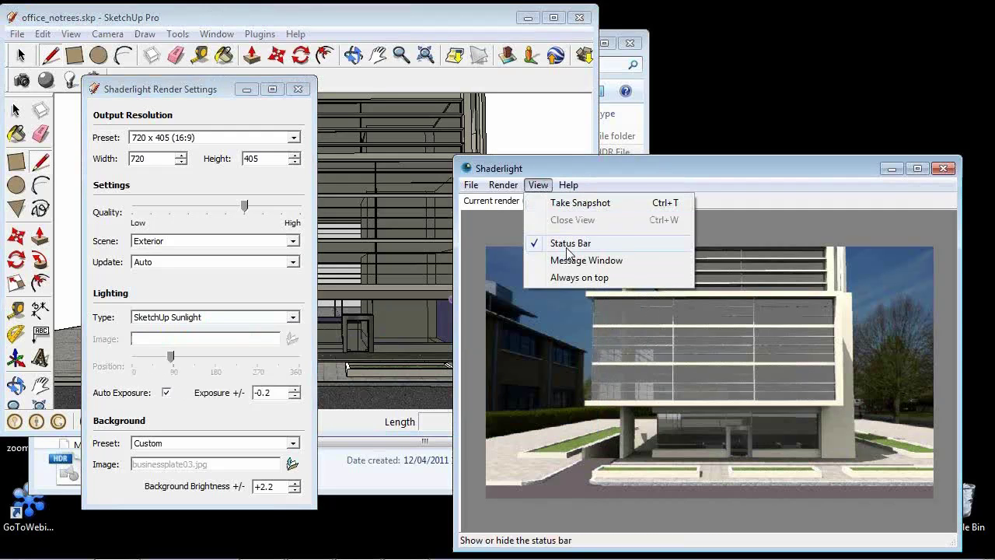
{"action": "left_click", "coordinate": [577, 278]}
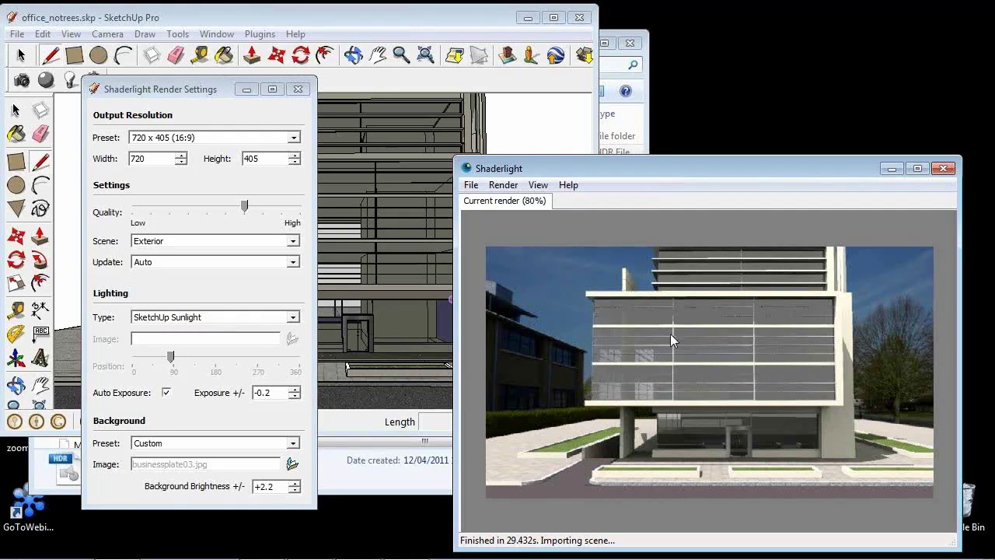
Light the office with Physical Sky and use Lighting Environment as the background preset with a background brightness of 0.
{"action": "left_click", "coordinate": [231, 319]}
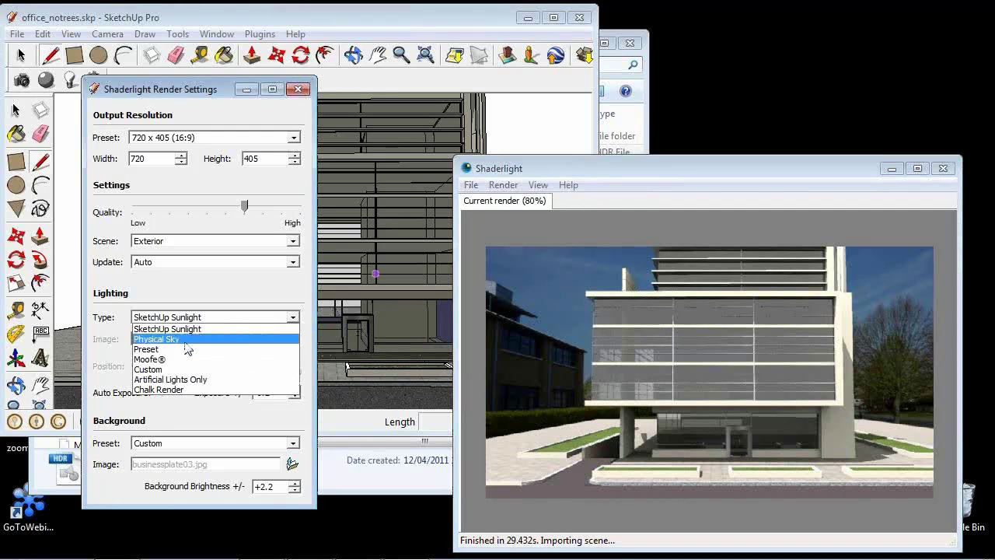
{"action": "left_click", "coordinate": [185, 339]}
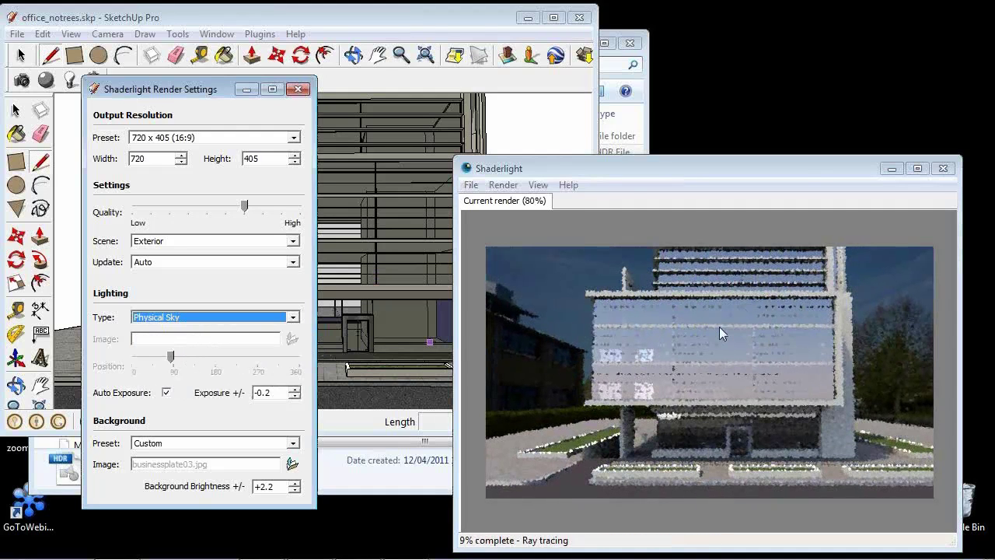
{"action": "left_click", "coordinate": [293, 444]}
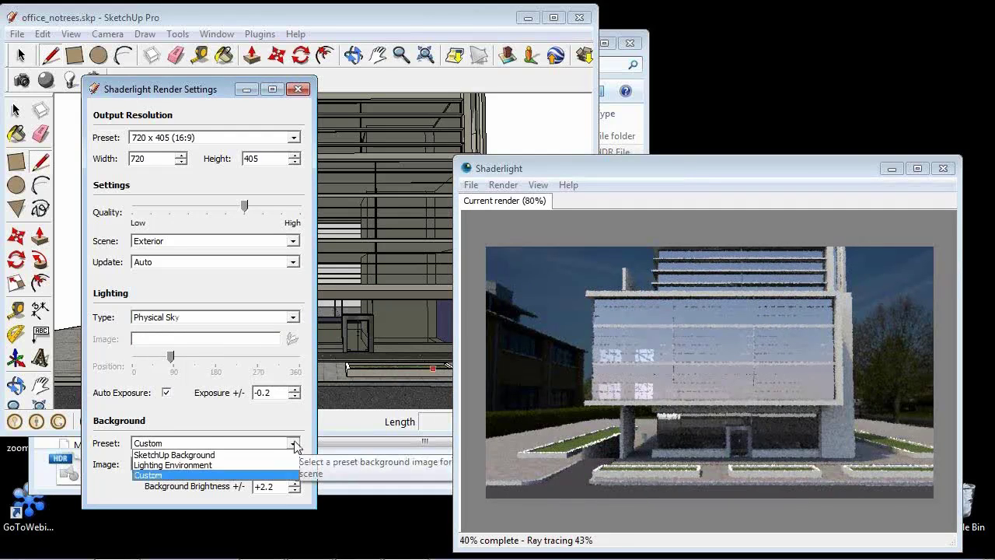
{"action": "left_click", "coordinate": [204, 465]}
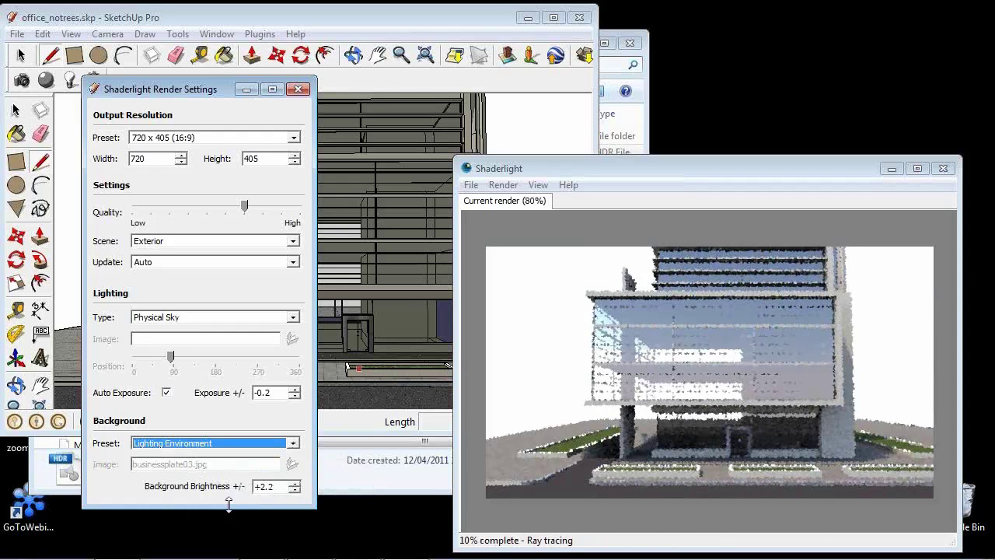
{"action": "left_click_drag", "start_coordinate": [281, 487], "coordinate": [224, 484]}
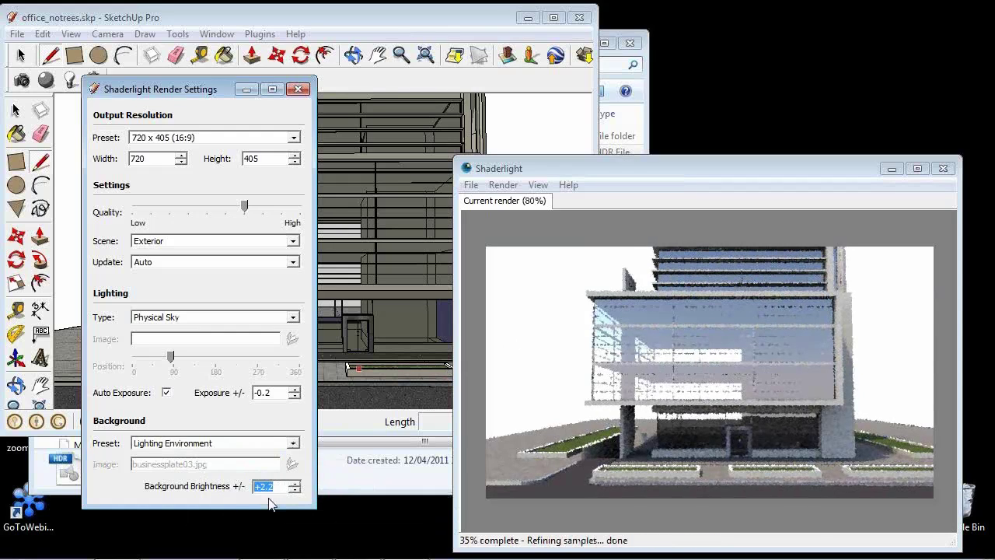
{"action": "type", "text": "0"}
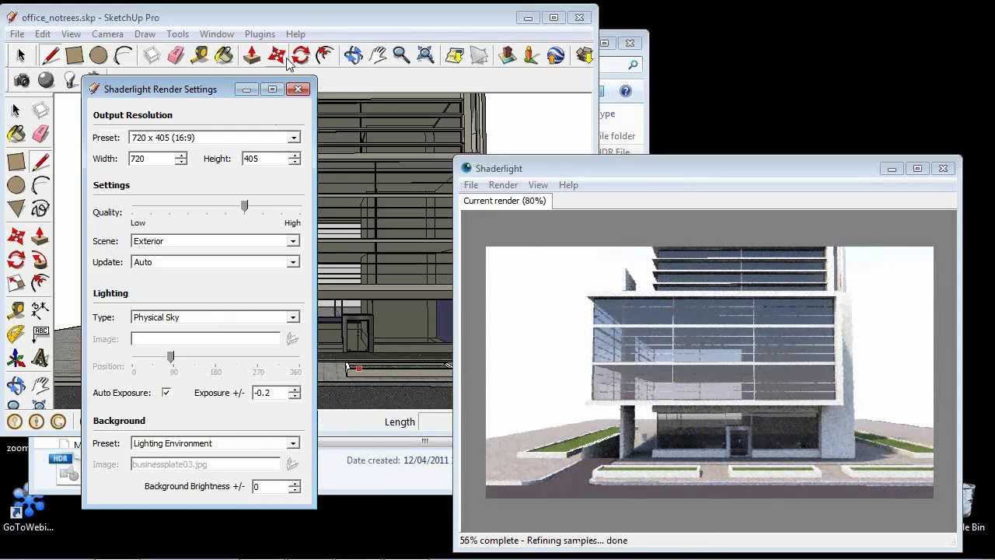
Reopen the shadow settings and shift the render settings window aside to free space over the model.
{"action": "left_click", "coordinate": [216, 33]}
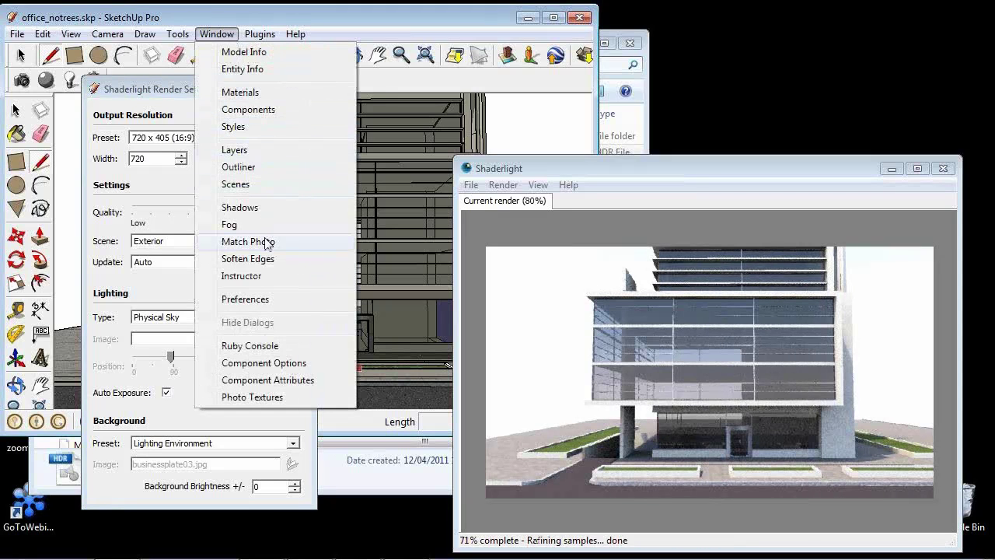
{"action": "left_click", "coordinate": [297, 209]}
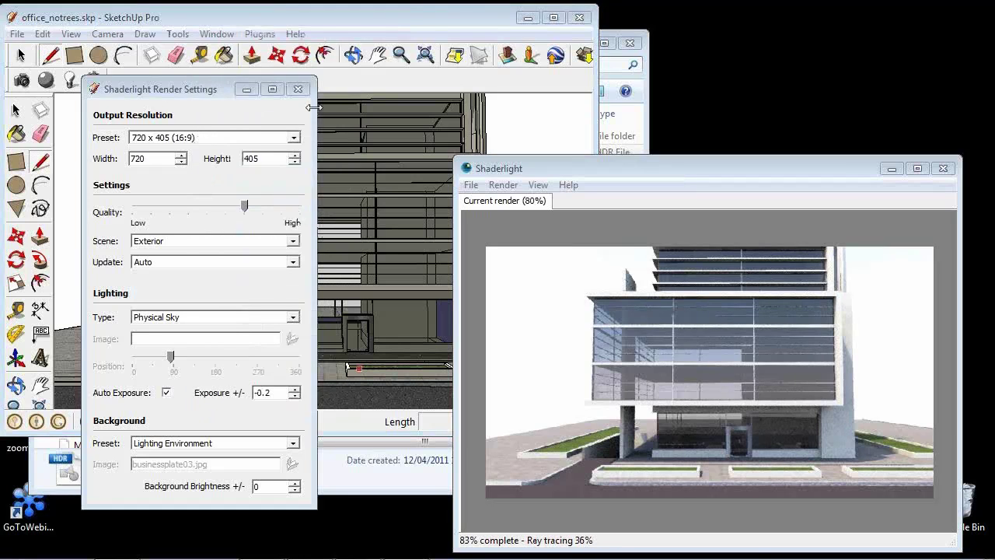
{"action": "left_click_drag", "start_coordinate": [195, 88], "coordinate": [158, 87]}
{"action": "left_click", "coordinate": [216, 35]}
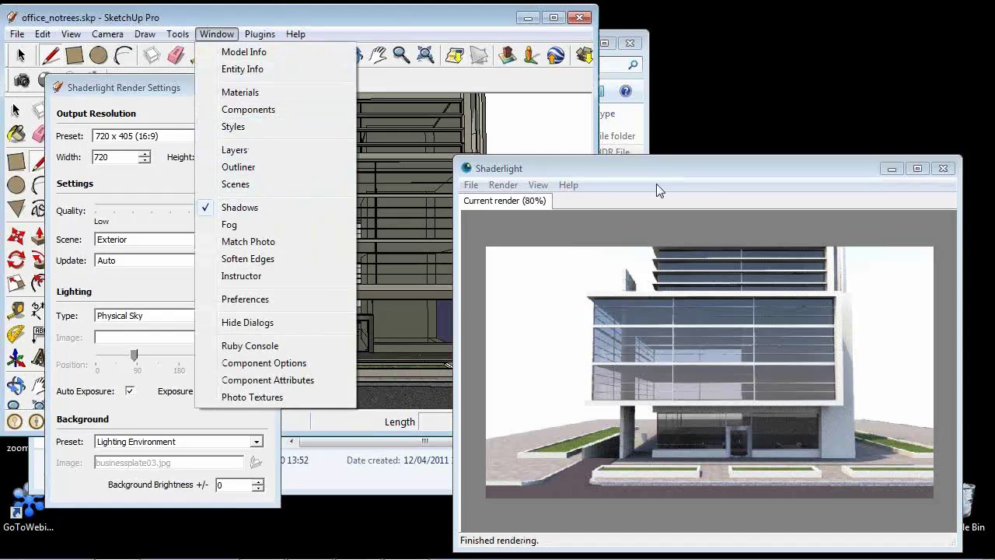
Uncover the shadow settings from behind the render window and place them between the render settings and the render.
{"action": "mouse_move", "coordinate": [707, 171]}
{"action": "left_mouse_down"}
{"action": "mouse_move", "coordinate": [662, 148]}
{"action": "mouse_move", "coordinate": [434, 101]}
{"action": "mouse_move", "coordinate": [503, 91]}
{"action": "mouse_move", "coordinate": [688, 147]}
{"action": "left_mouse_up"}
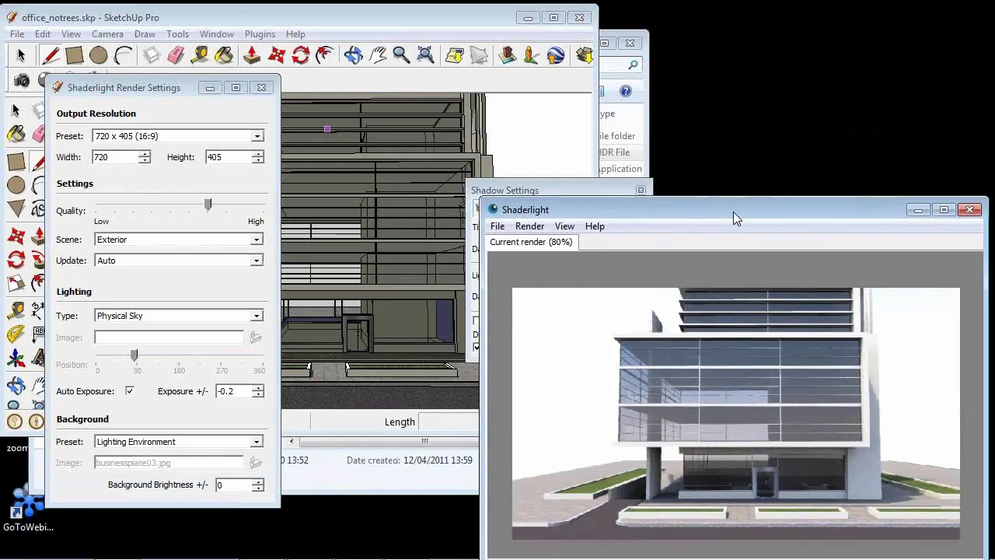
{"action": "left_click_drag", "start_coordinate": [733, 216], "coordinate": [741, 204]}
{"action": "left_click", "coordinate": [572, 219]}
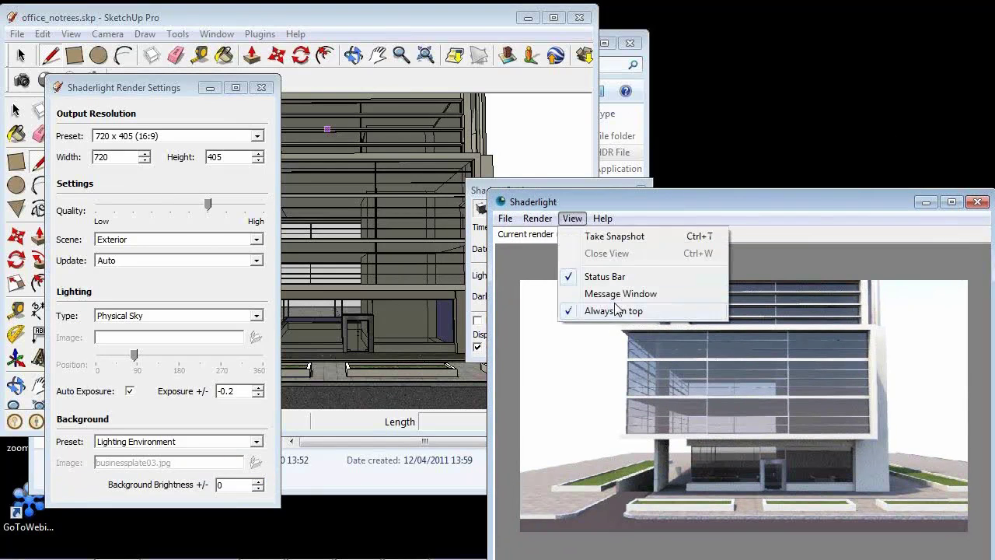
{"action": "left_click", "coordinate": [506, 218]}
{"action": "left_click", "coordinate": [533, 192]}
{"action": "left_click_drag", "start_coordinate": [535, 187], "coordinate": [347, 99]}
{"action": "left_click_drag", "start_coordinate": [616, 200], "coordinate": [604, 177]}
Set the shadow Light value to 44 and the time of day to 09:57.
{"action": "left_click_drag", "start_coordinate": [383, 194], "coordinate": [353, 194]}
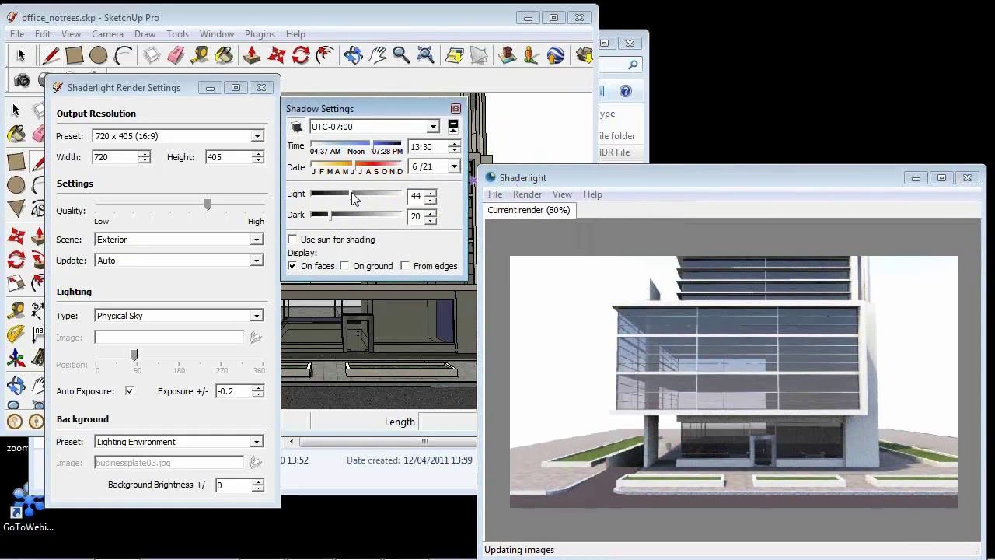
{"action": "left_click", "coordinate": [342, 147]}
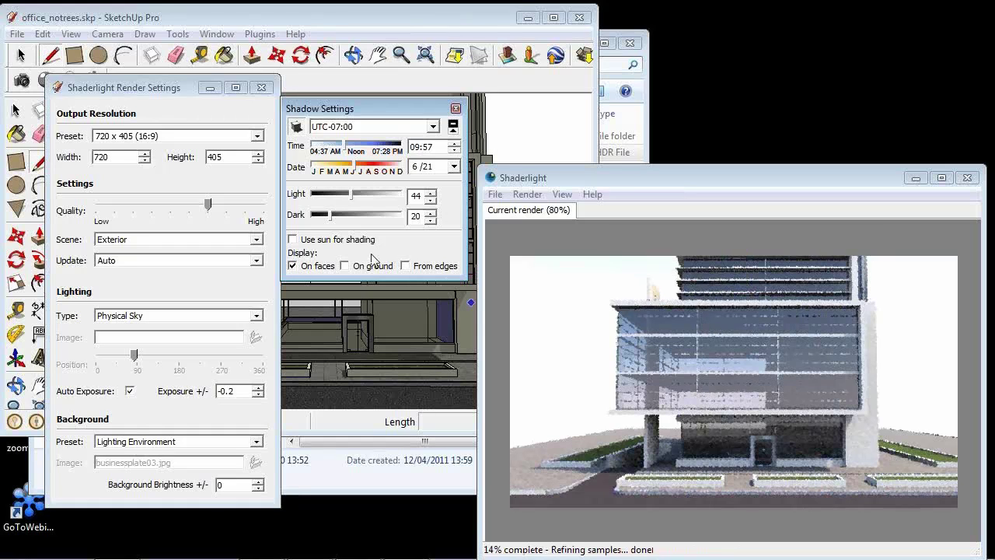
Orbit the office to a lower viewpoint that brings the whole building and more sky into view, and set the time to 17:07.
{"action": "mouse_move", "coordinate": [427, 349]}
{"action": "middle_mouse_down"}
{"action": "mouse_move", "coordinate": [418, 320]}
{"action": "mouse_move", "coordinate": [414, 367]}
{"action": "middle_mouse_up"}
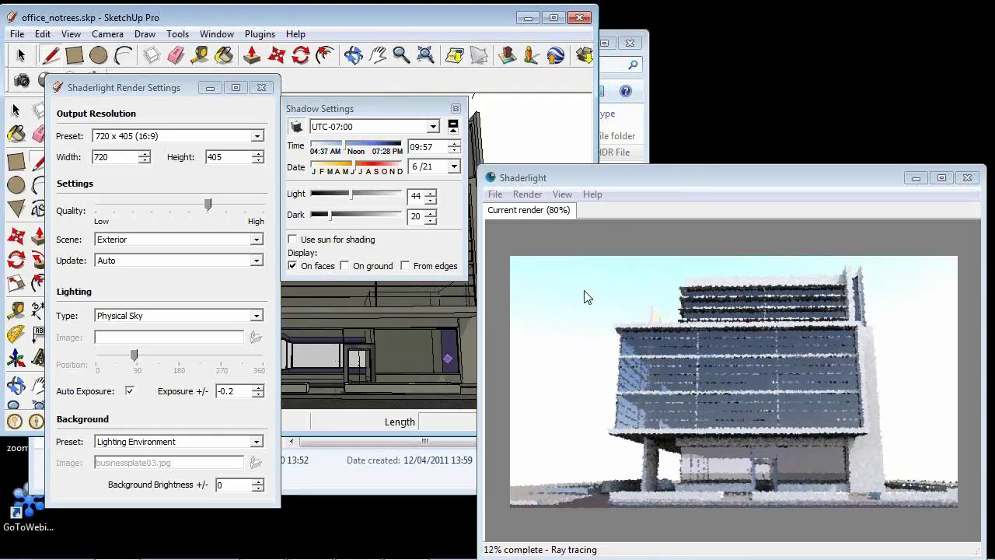
{"action": "left_click", "coordinate": [324, 147]}
{"action": "left_click_drag", "start_coordinate": [324, 149], "coordinate": [386, 147]}
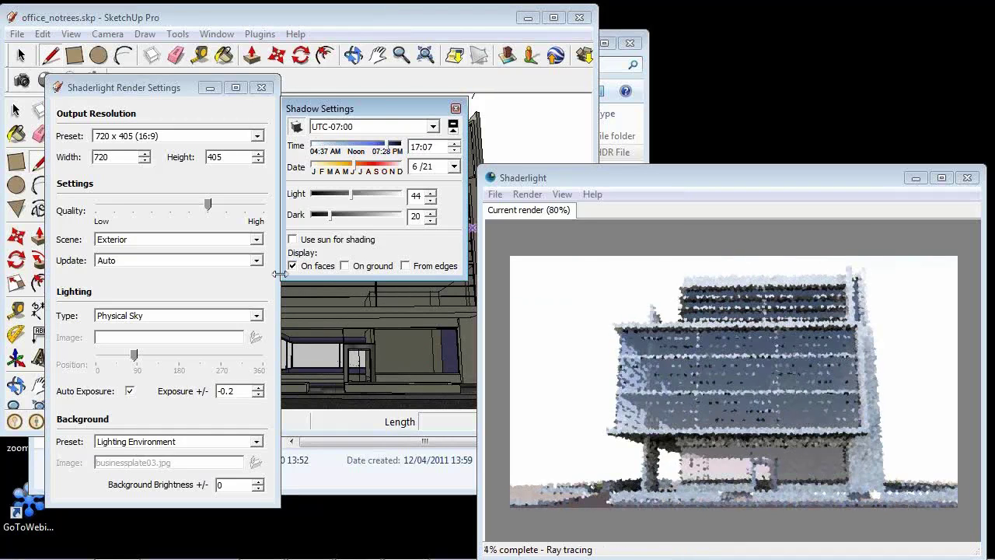
Turn off auto exposure for the Physical Sky render and set the shadow time of day to 05:55.
{"action": "left_click", "coordinate": [233, 390]}
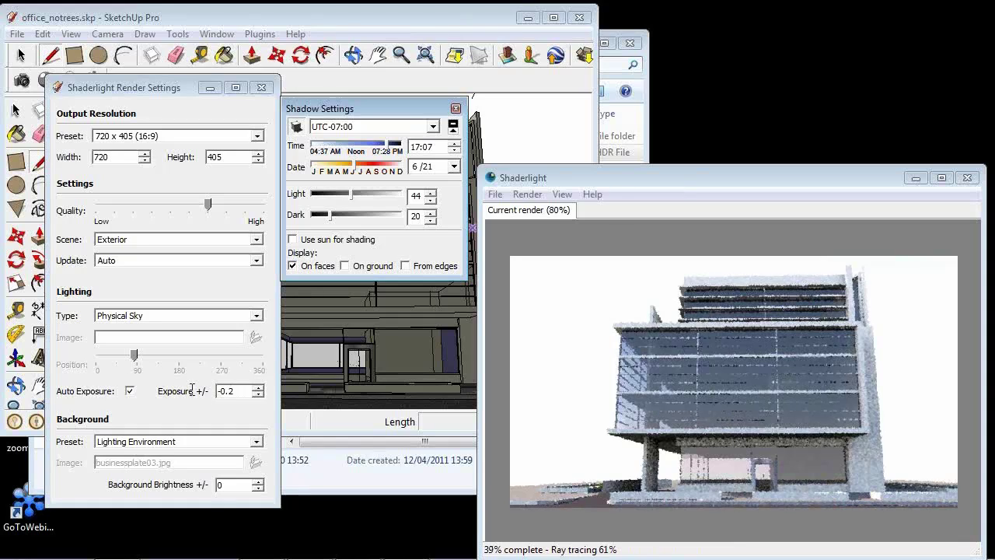
{"action": "left_click", "coordinate": [130, 391]}
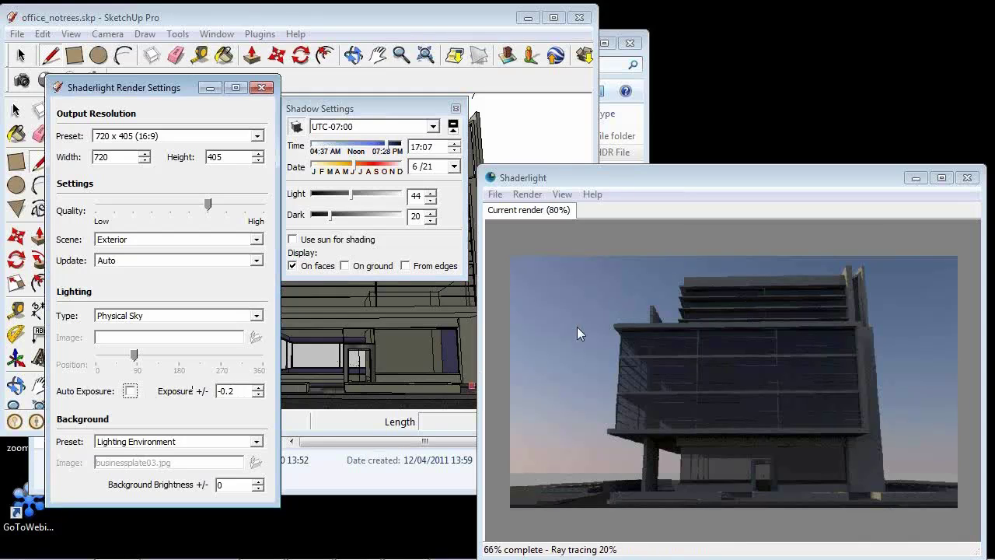
{"action": "left_click_drag", "start_coordinate": [395, 145], "coordinate": [321, 150]}
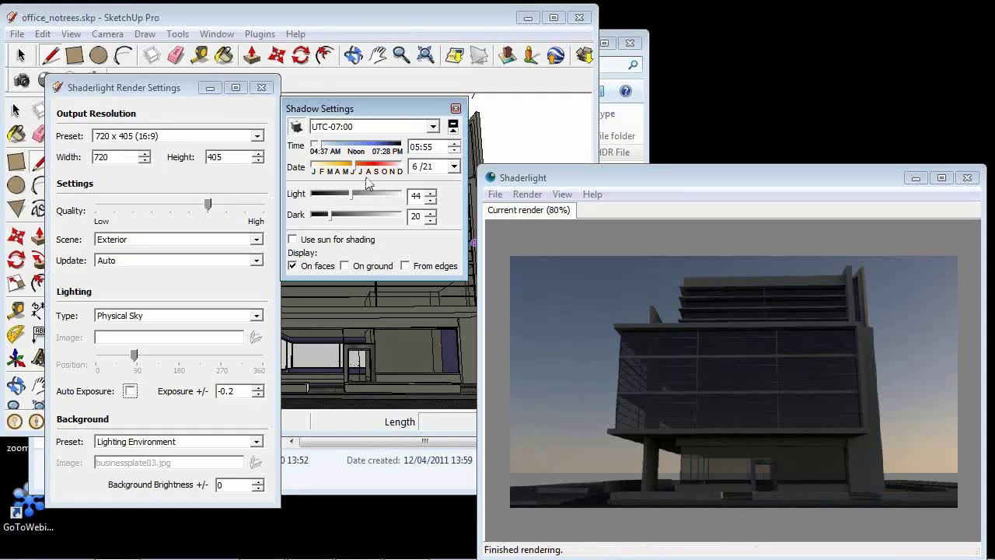
Close the shadow and render settings and open the recent model office interior day.skp, discarding changes to office_notrees.skp.
{"action": "left_click", "coordinate": [457, 109]}
{"action": "left_click", "coordinate": [261, 88]}
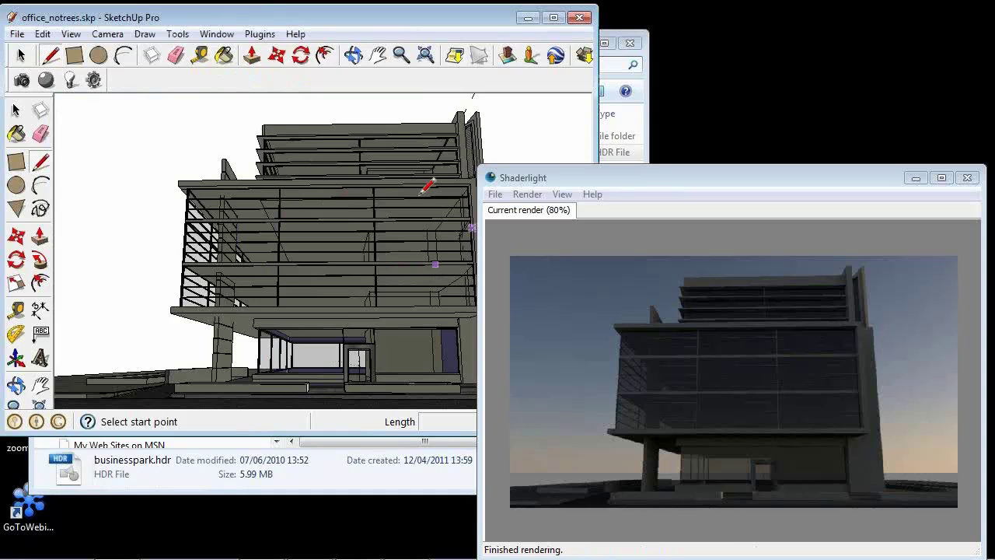
{"action": "left_click", "coordinate": [17, 35]}
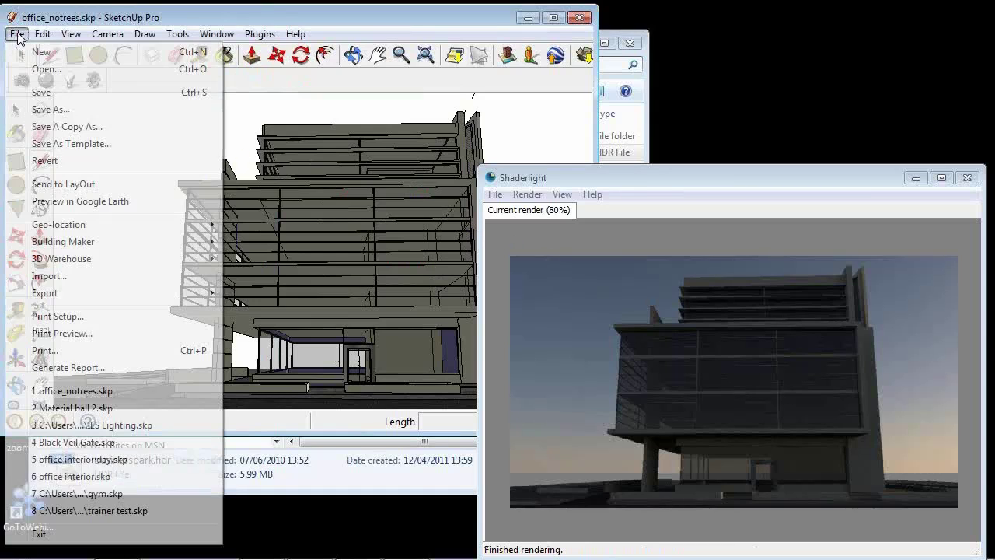
{"action": "left_click", "coordinate": [118, 460]}
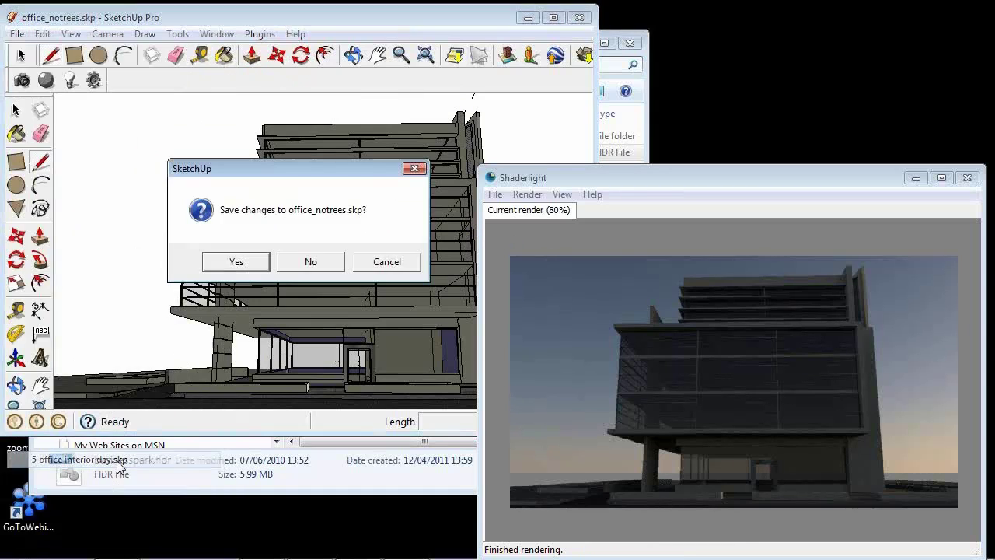
{"action": "left_click", "coordinate": [312, 263]}
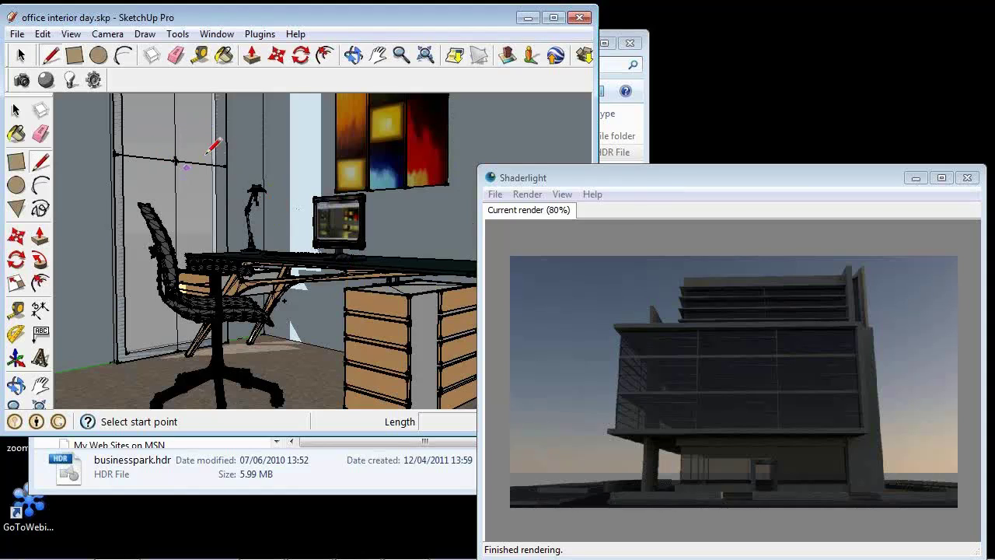
Render the office interior and rotate its Golf Course Evening lighting image to a position of about 45 degrees.
{"action": "left_click", "coordinate": [22, 80]}
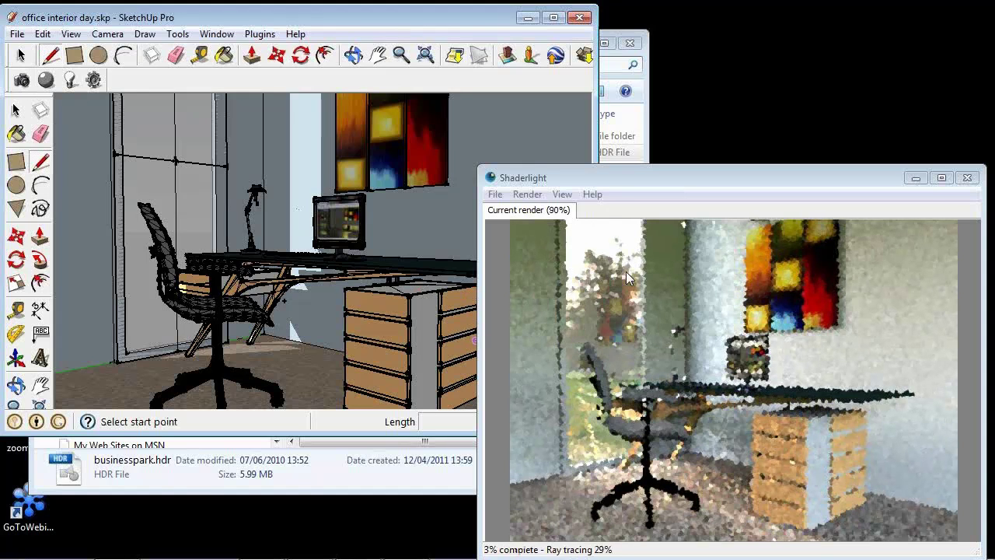
{"action": "left_click", "coordinate": [94, 79]}
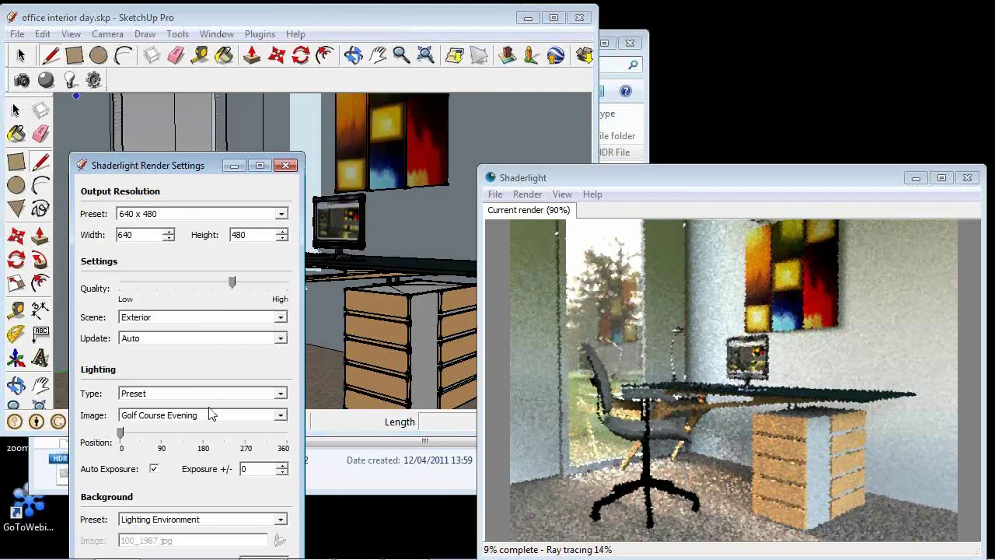
{"action": "left_click", "coordinate": [141, 435]}
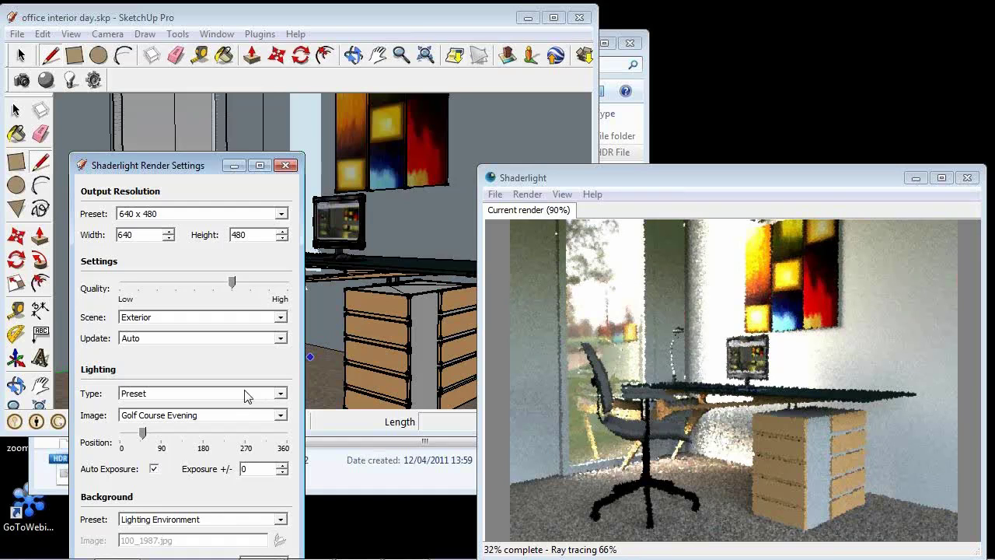
Change the preset lighting image to Business Park Daytime and try several rotations, ending at a position of about 240 degrees.
{"action": "left_click", "coordinate": [237, 416]}
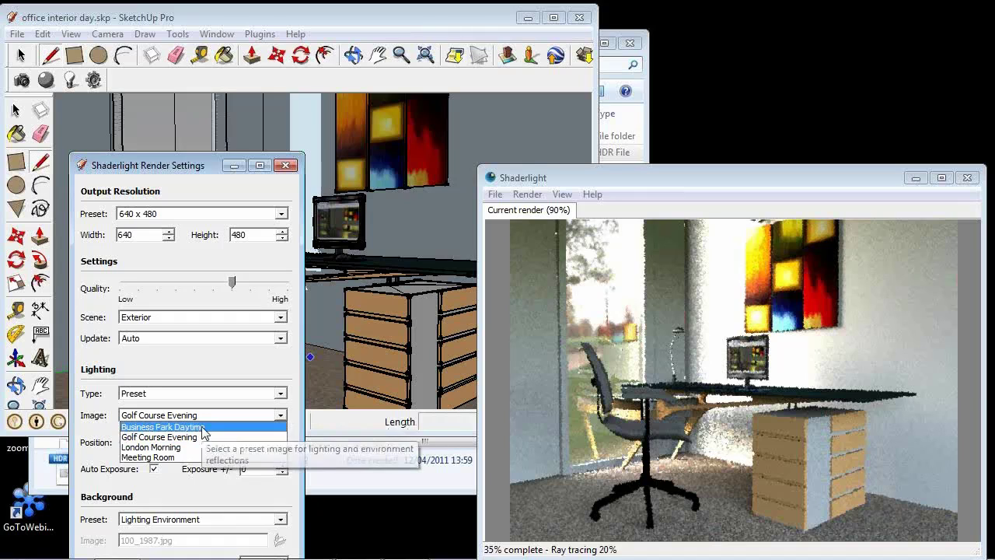
{"action": "left_click", "coordinate": [202, 426]}
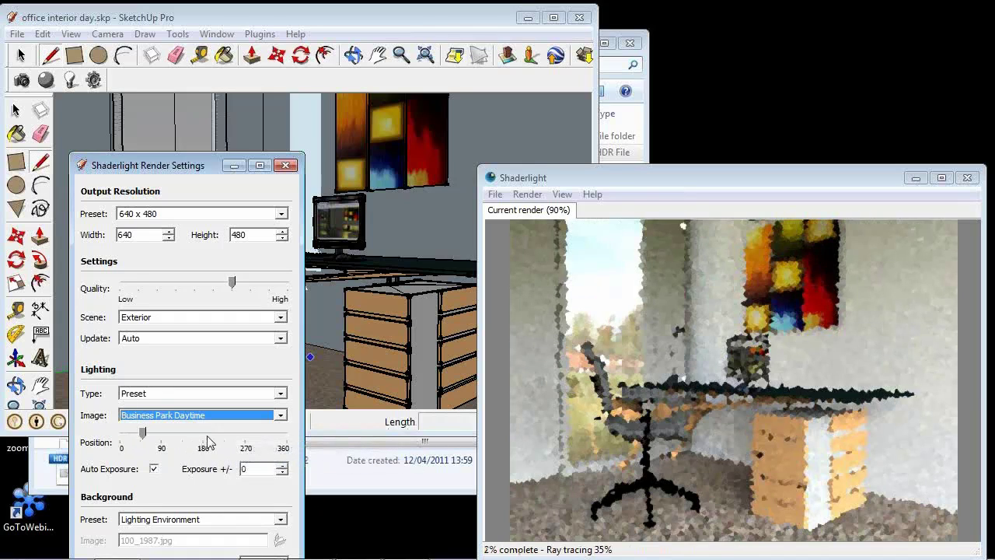
{"action": "left_click_drag", "start_coordinate": [142, 432], "coordinate": [206, 433]}
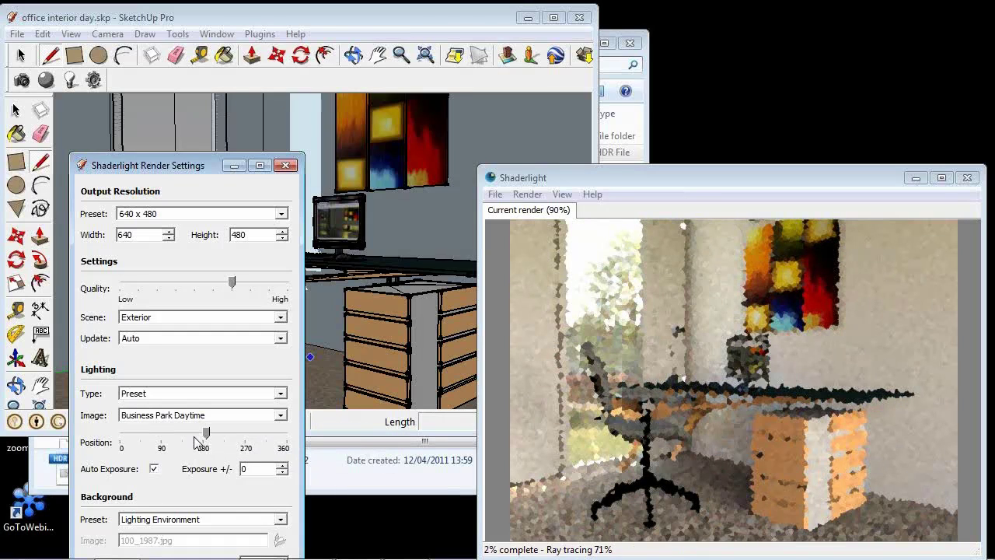
{"action": "left_click_drag", "start_coordinate": [206, 433], "coordinate": [193, 433]}
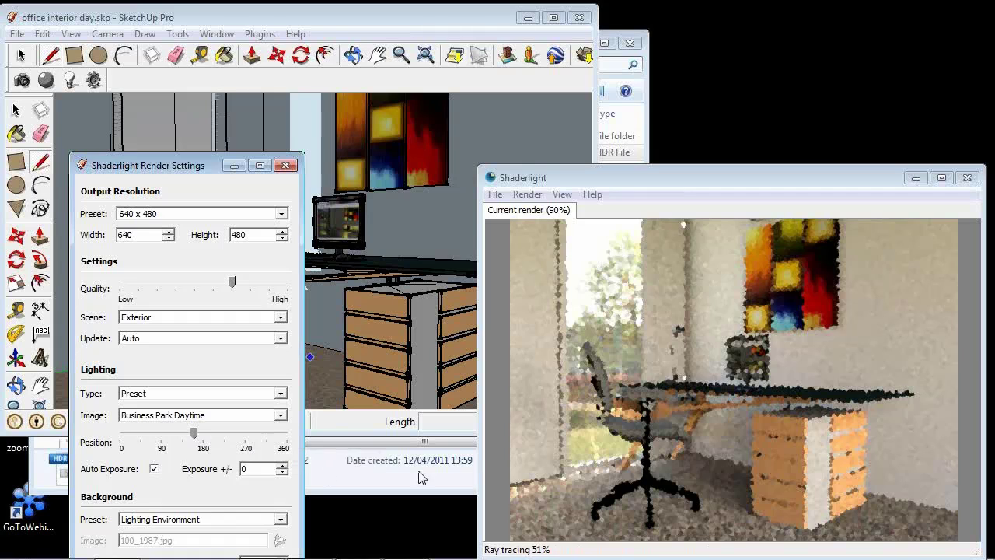
{"action": "left_click", "coordinate": [231, 435]}
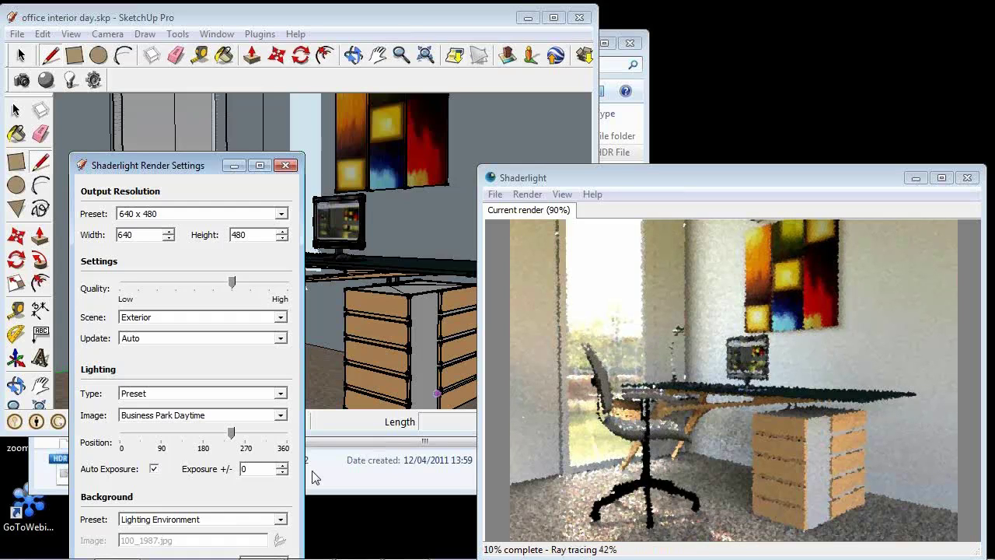
Light the interior with Physical Sky and try shadow times of 08:13 and 07:25.
{"action": "left_click", "coordinate": [256, 394]}
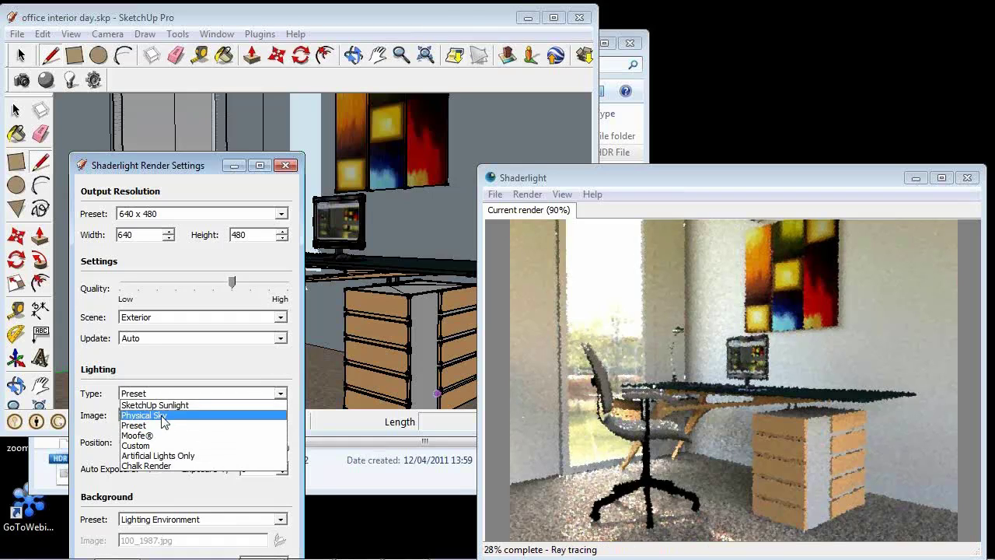
{"action": "left_click", "coordinate": [163, 416]}
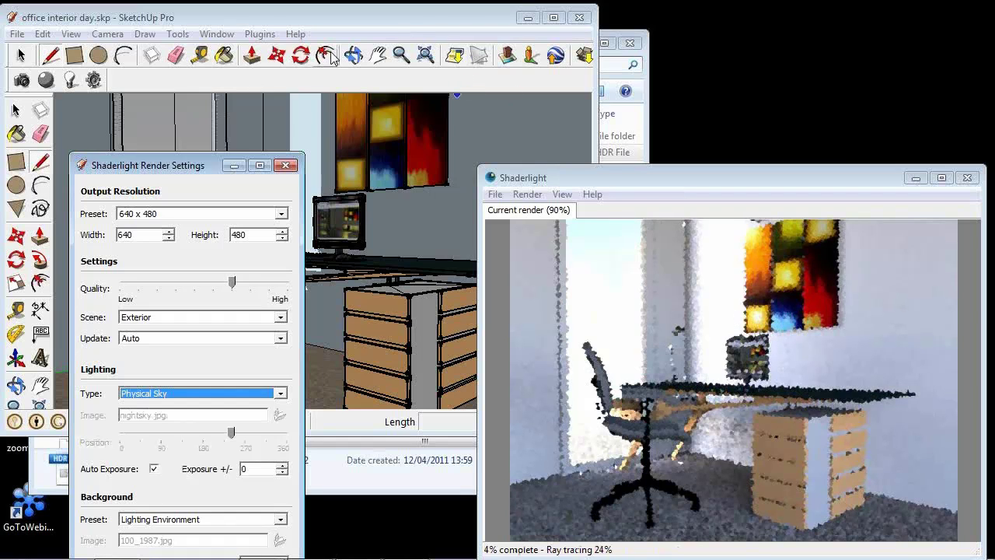
{"action": "left_click", "coordinate": [216, 35]}
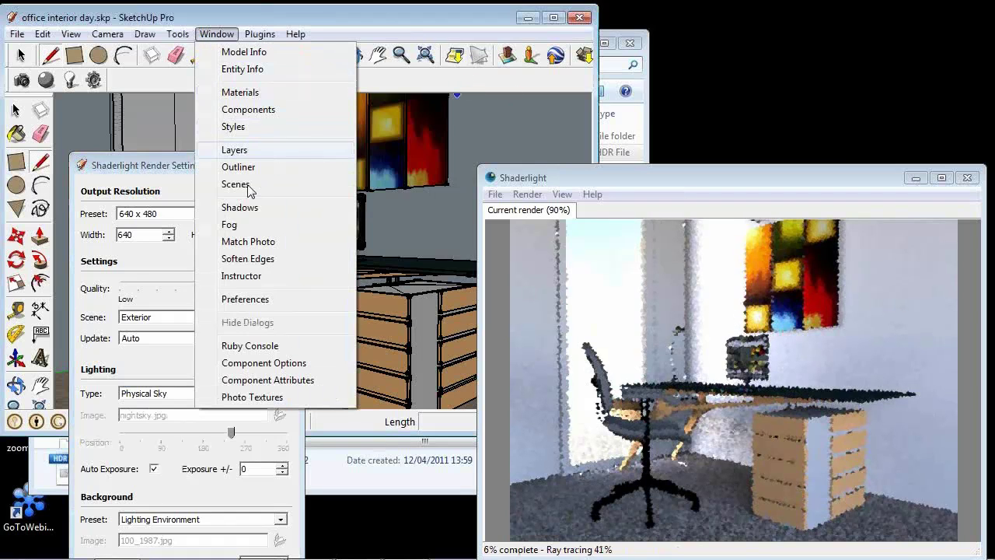
{"action": "left_click", "coordinate": [254, 208]}
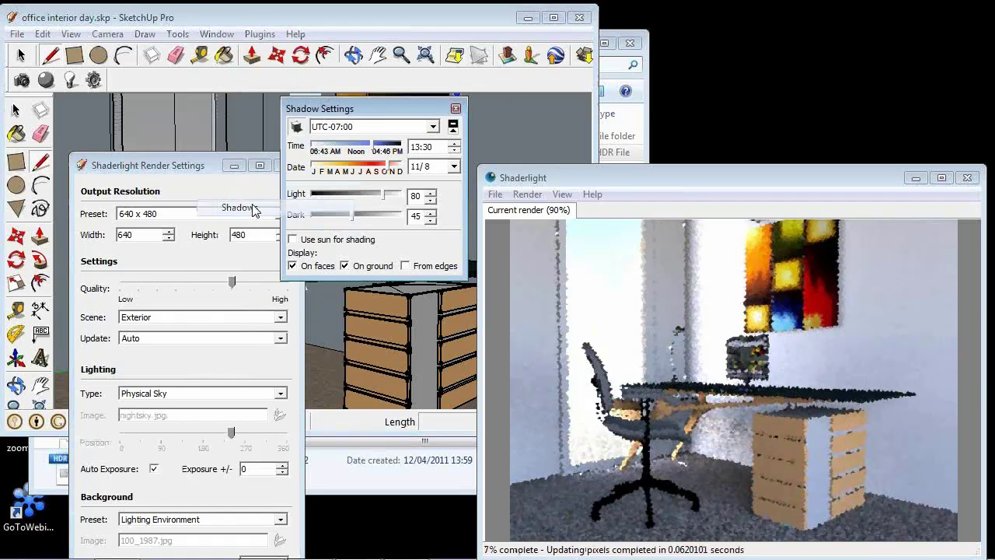
{"action": "left_click", "coordinate": [327, 150]}
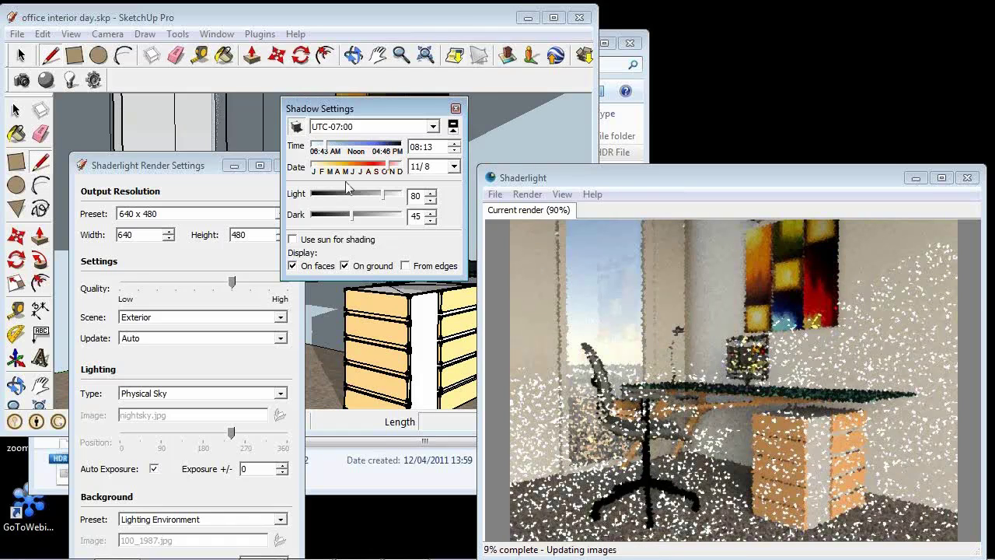
{"action": "left_click", "coordinate": [320, 150]}
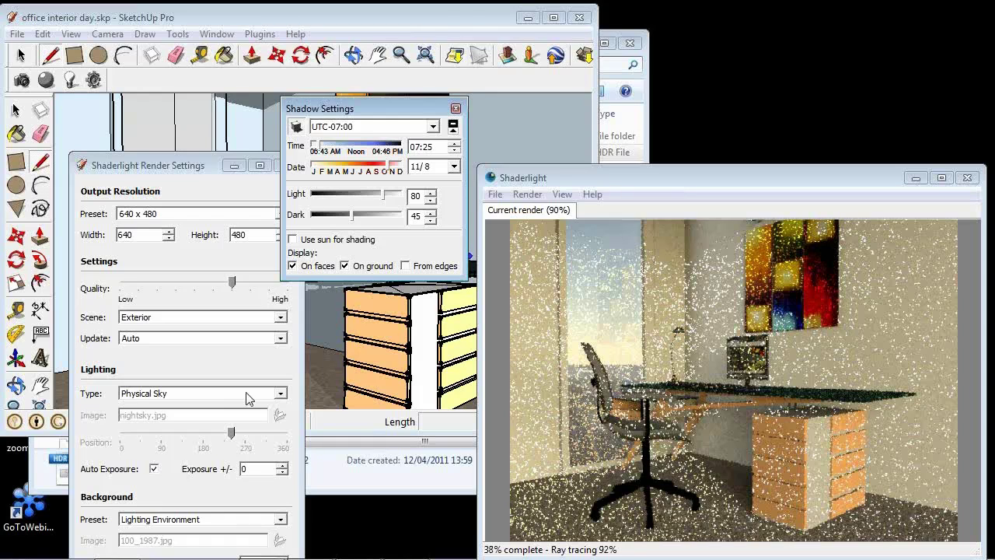
Change the interior's lighting type to Moofe with the Mountain Sunrise, Tenerife image.
{"action": "left_click", "coordinate": [247, 394]}
{"action": "left_click", "coordinate": [247, 394]}
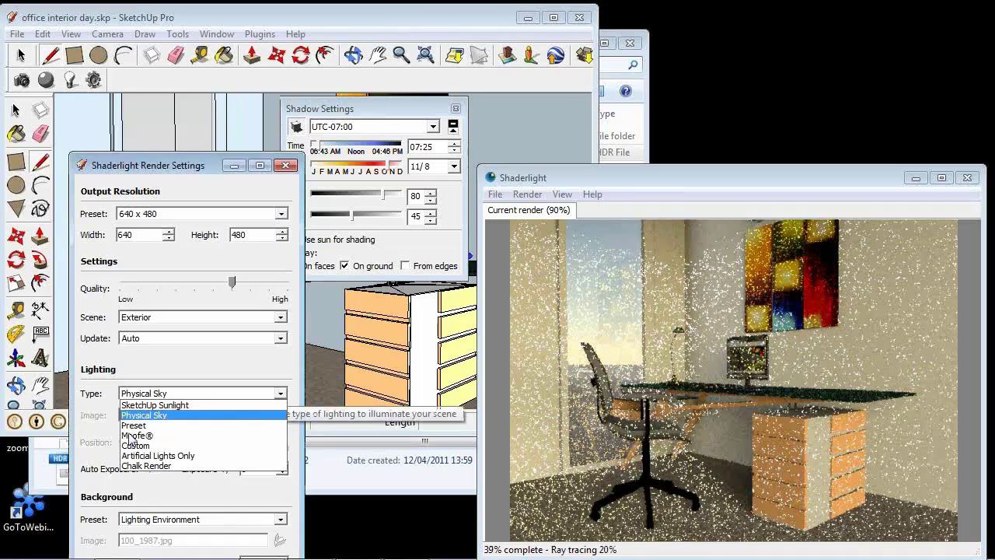
{"action": "left_click", "coordinate": [134, 435]}
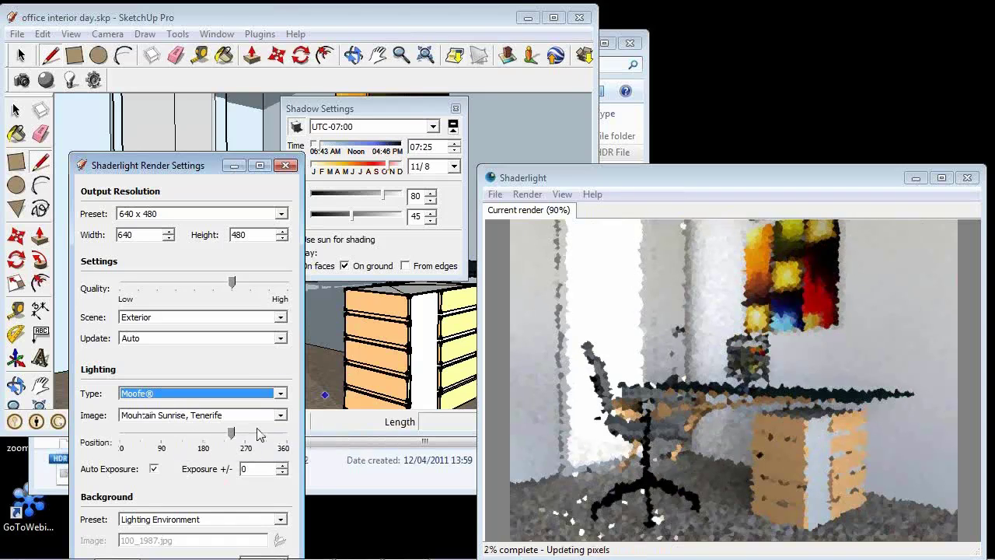
Bring the full render settings into view, set the background brightness to 0 and rotate the Moofe image to about 155 degrees.
{"action": "left_click_drag", "start_coordinate": [200, 161], "coordinate": [200, 62]}
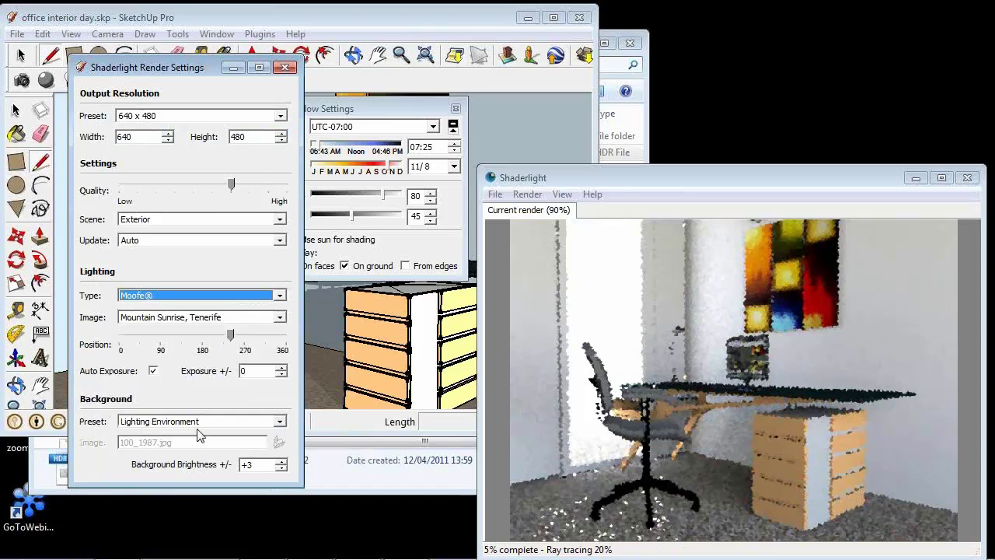
{"action": "left_click", "coordinate": [263, 465]}
{"action": "type", "text": "0"}
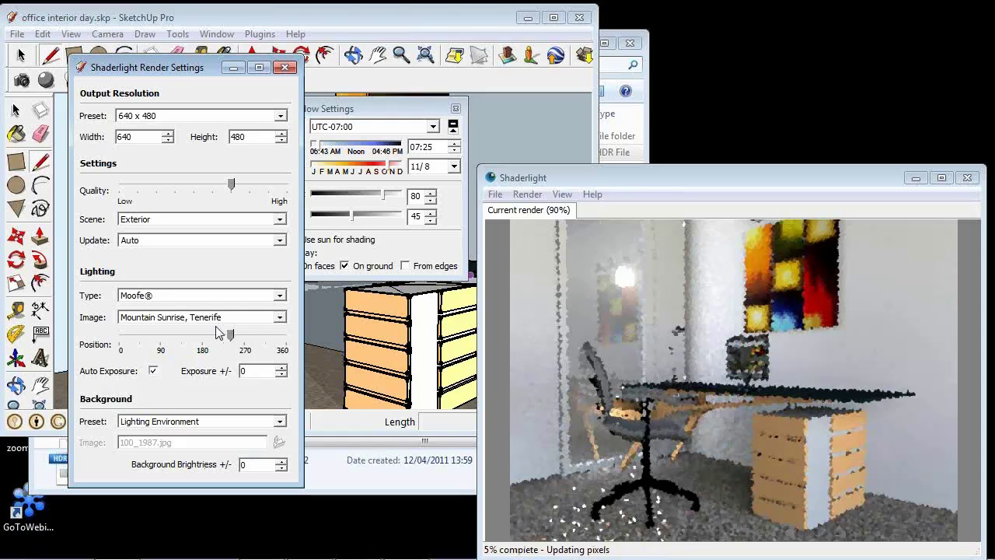
{"action": "left_click_drag", "start_coordinate": [229, 334], "coordinate": [191, 335]}
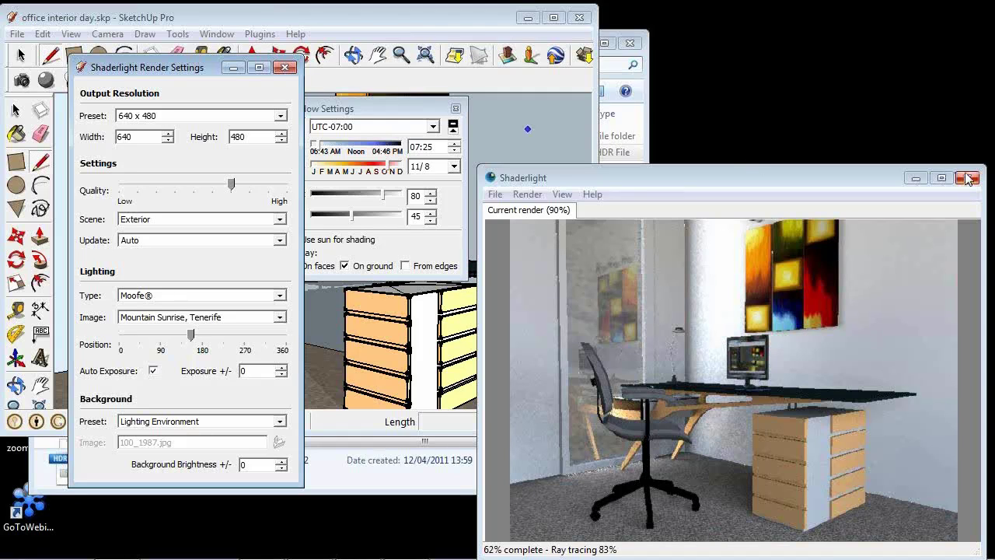
Close the shadow settings, the Shaderlight render window and the render settings.
{"action": "left_click", "coordinate": [456, 108]}
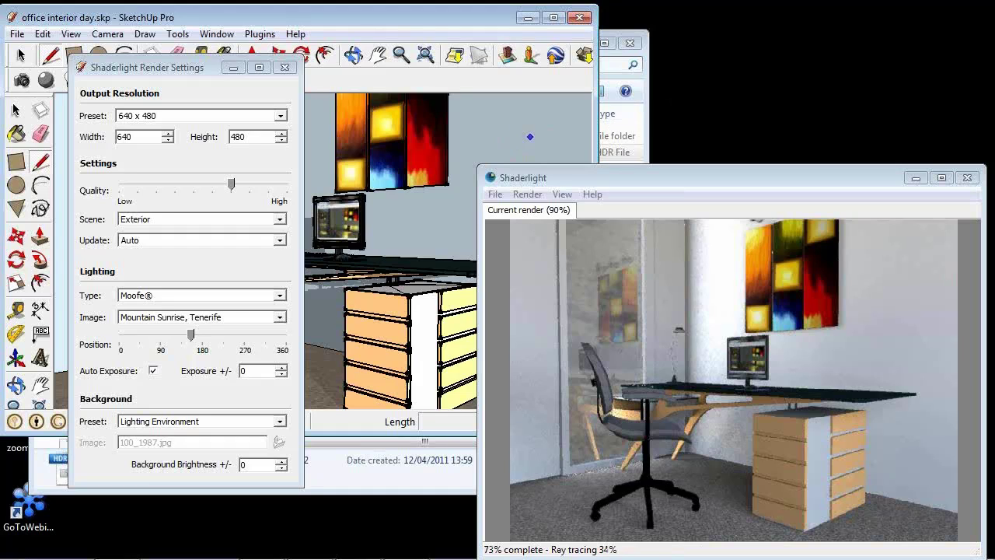
{"action": "left_click", "coordinate": [967, 178]}
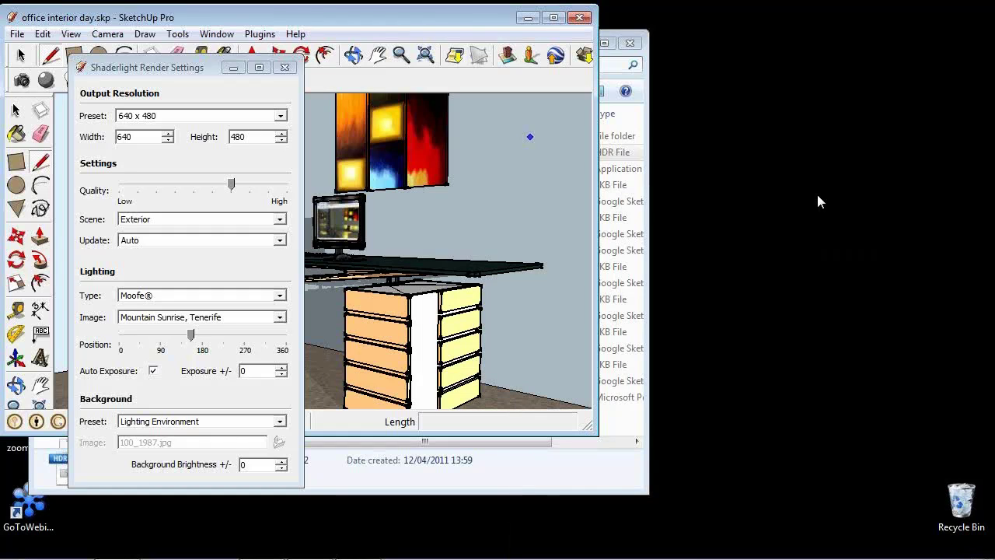
{"action": "left_click", "coordinate": [284, 67]}
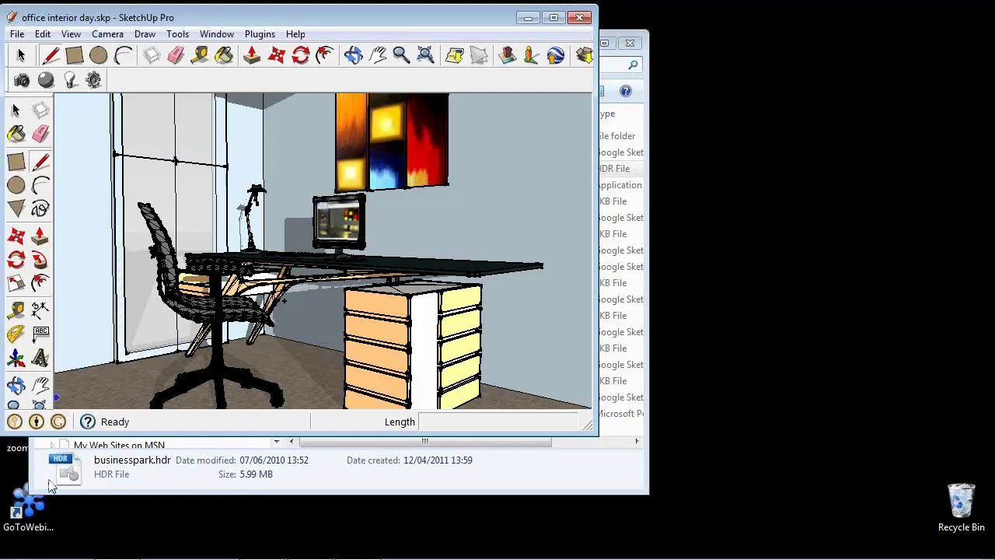
Launch IES Viewer from the installed programs.
{"action": "mouse_move", "coordinate": [31, 554]}
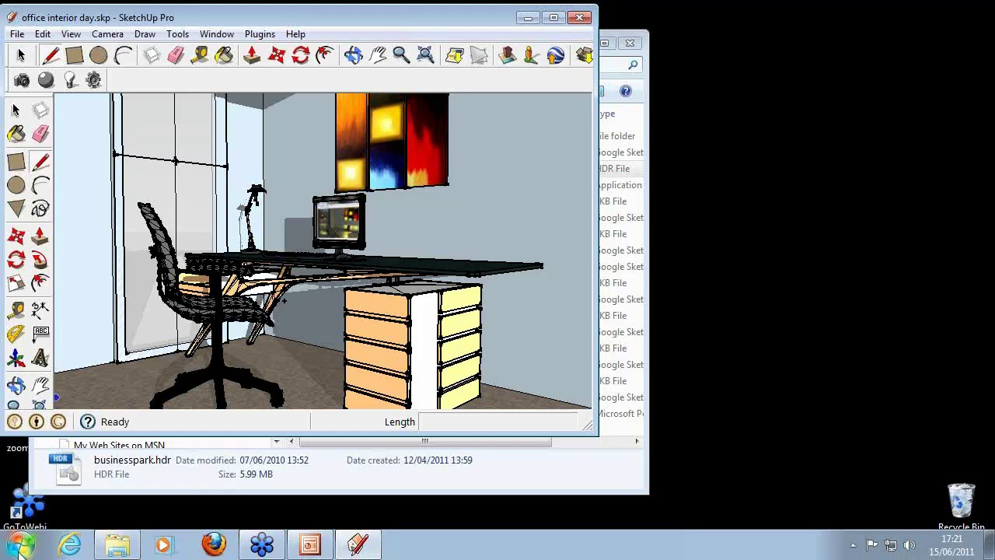
{"action": "left_click", "coordinate": [19, 547]}
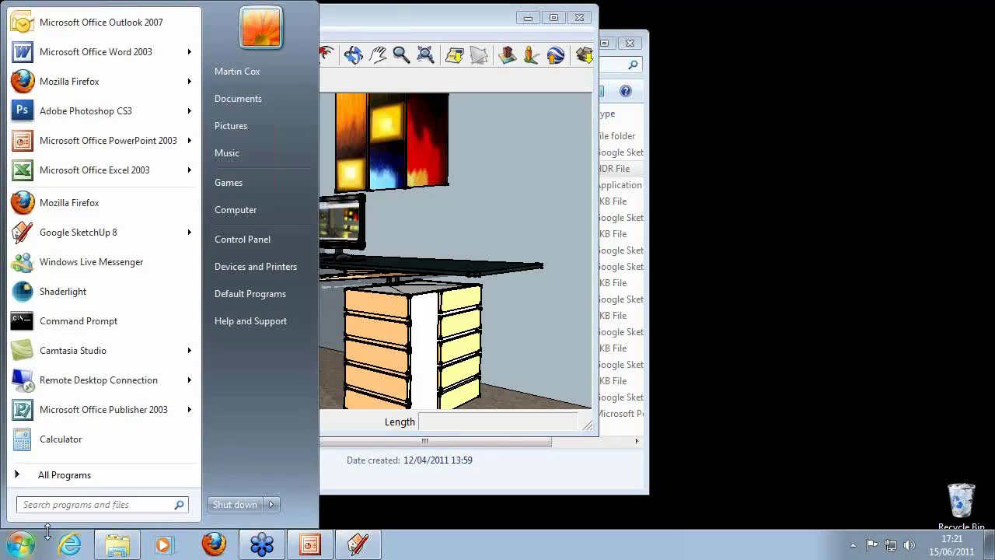
{"action": "left_click", "coordinate": [105, 480]}
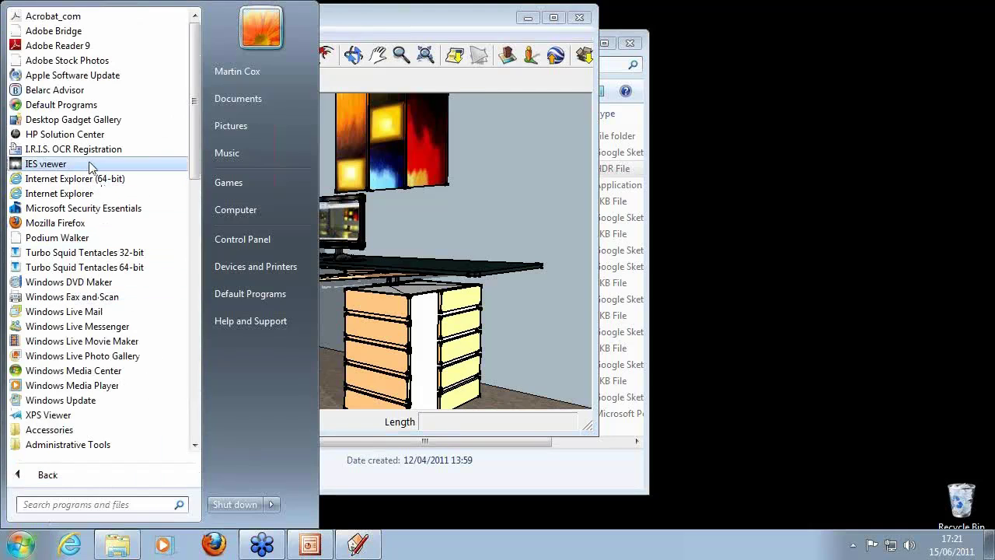
{"action": "left_click", "coordinate": [90, 162]}
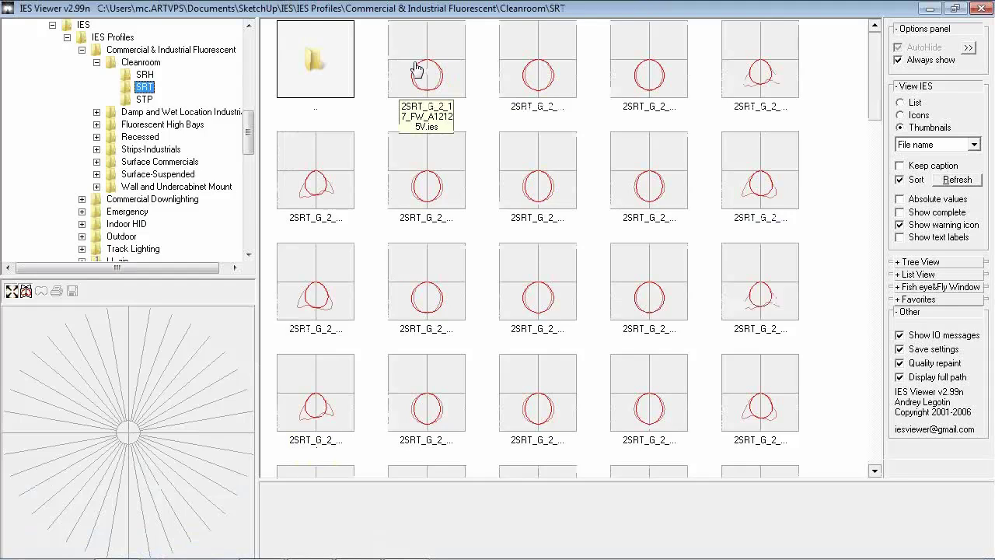
Browse the Cleanroom SRT light profiles and display the photometric diagram of 2SRT_G_2_20_FW_SYA.ies.
{"action": "scroll", "coordinate": [250, 128], "scroll_direction": "up", "scroll_amount": 1}
{"action": "scroll", "coordinate": [251, 128], "scroll_direction": "up", "scroll_amount": 2}
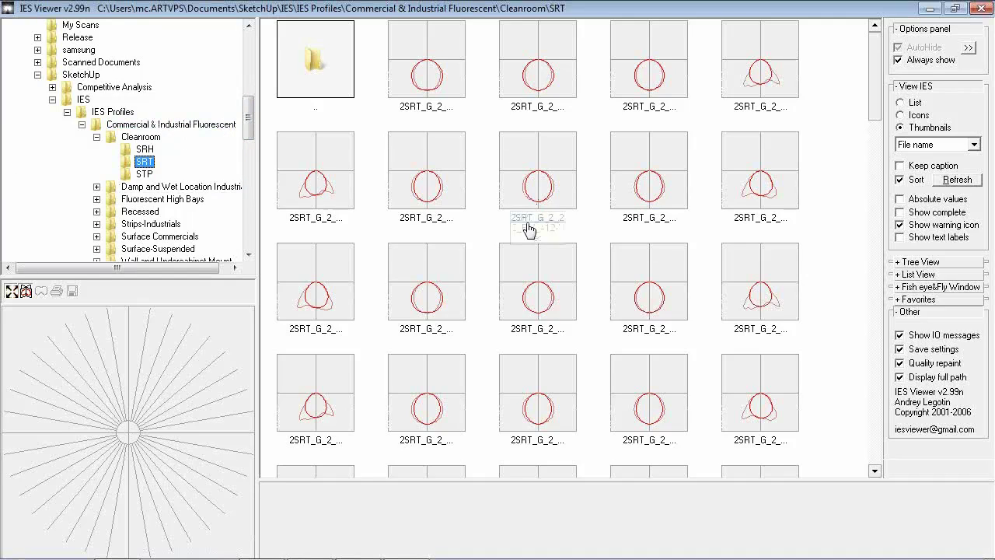
{"action": "left_click", "coordinate": [761, 172]}
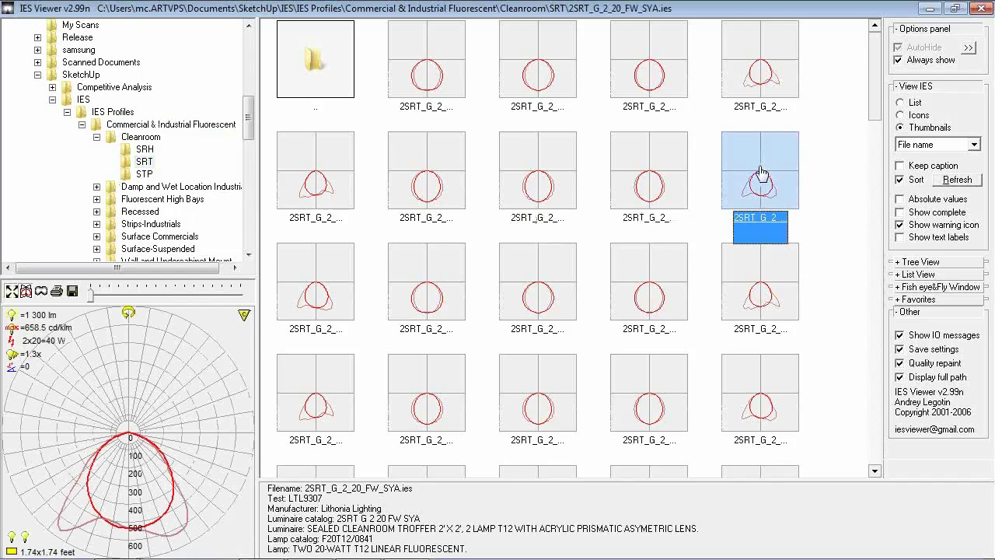
Preview the rendered light of 2SRT_G_2_20_FW_SYA.ies with the distance reduced to its minimum, closing the preview when done.
{"action": "mouse_move", "coordinate": [131, 428]}
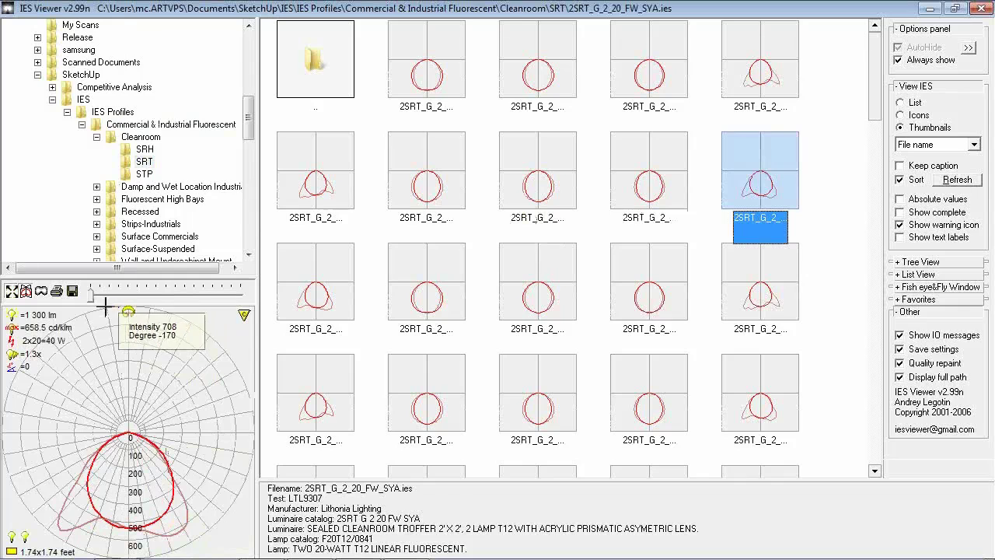
{"action": "right_click", "coordinate": [753, 189]}
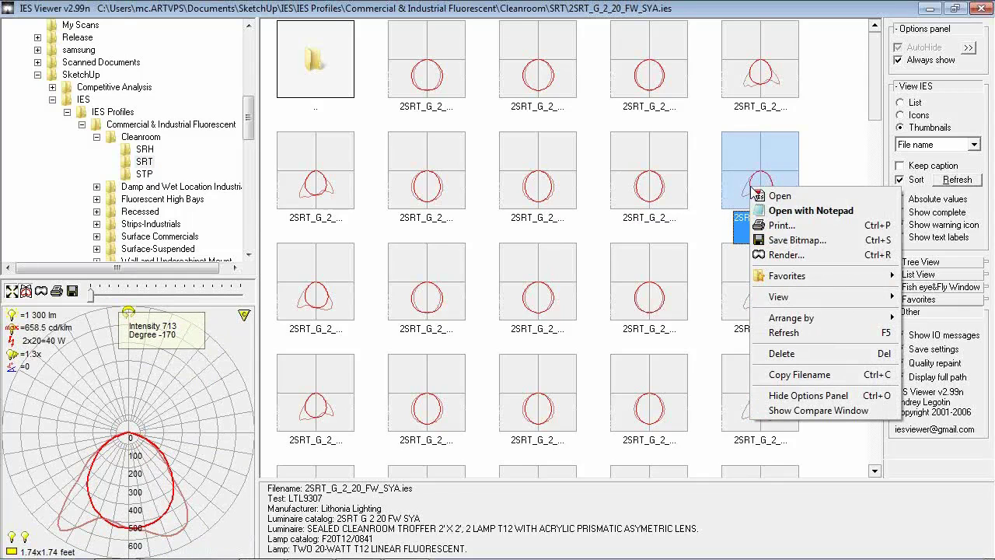
{"action": "left_click", "coordinate": [796, 255]}
{"action": "left_click_drag", "start_coordinate": [522, 250], "coordinate": [511, 72]}
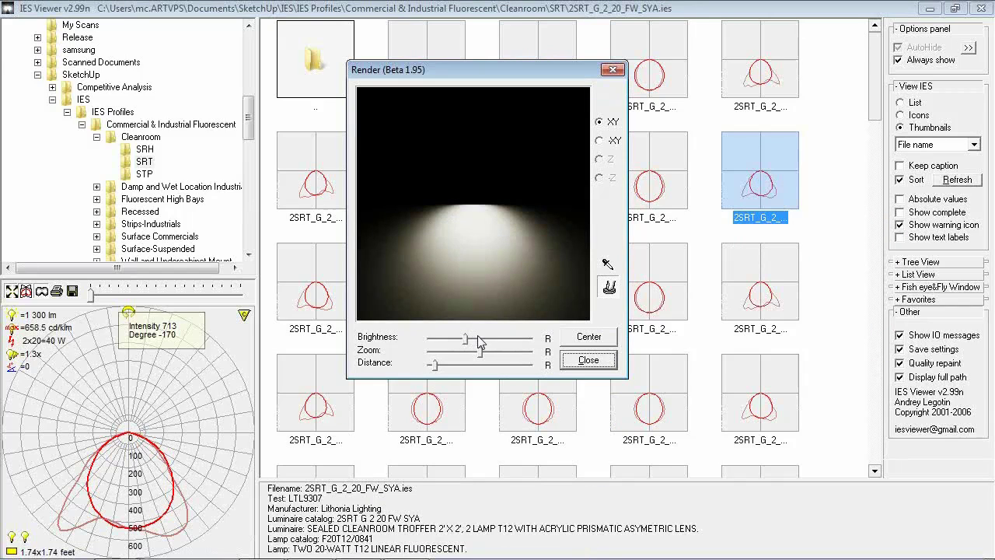
{"action": "mouse_move", "coordinate": [433, 370]}
{"action": "left_mouse_down"}
{"action": "mouse_move", "coordinate": [466, 370]}
{"action": "mouse_move", "coordinate": [428, 369]}
{"action": "left_mouse_up"}
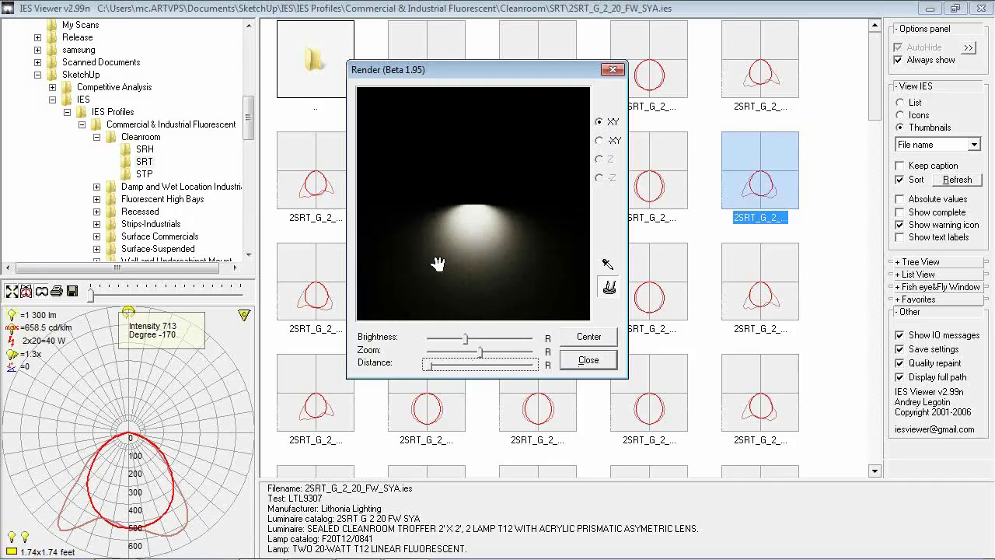
{"action": "left_click", "coordinate": [588, 359]}
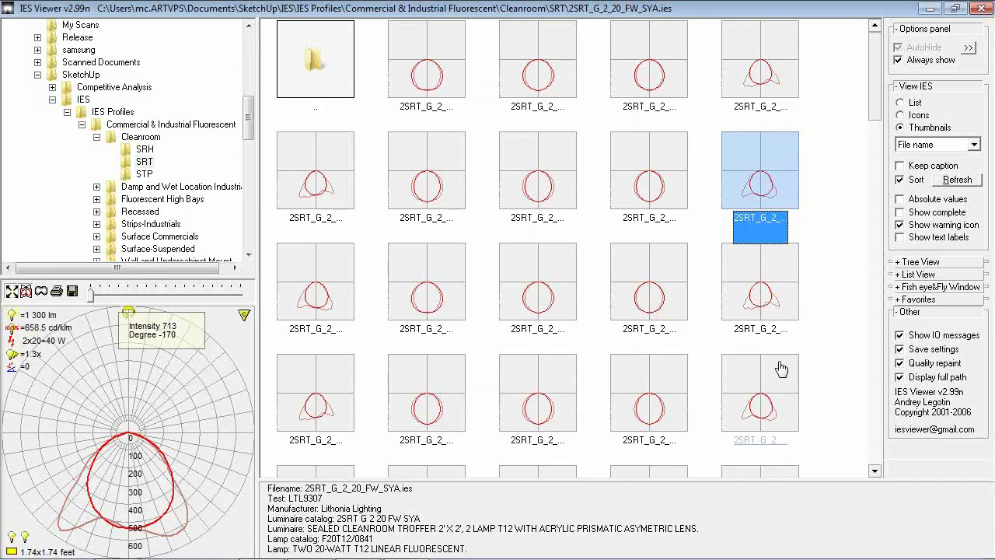
Display the 2SRT_G_2_32_FW_SYA.ies profile and preview its rendered light at a slightly greater distance.
{"action": "left_click", "coordinate": [780, 299]}
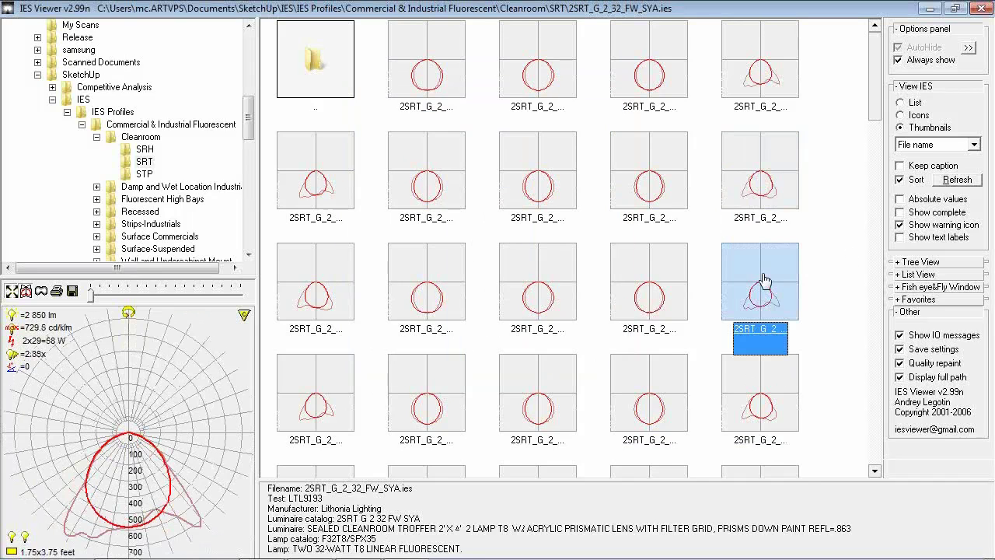
{"action": "right_click", "coordinate": [765, 277]}
{"action": "left_click", "coordinate": [796, 343]}
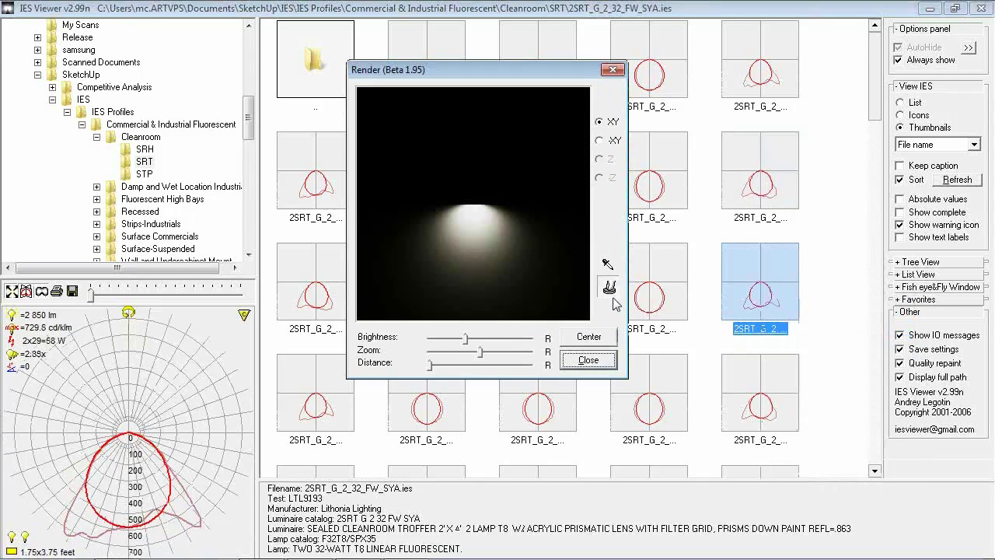
{"action": "left_click_drag", "start_coordinate": [433, 370], "coordinate": [432, 372]}
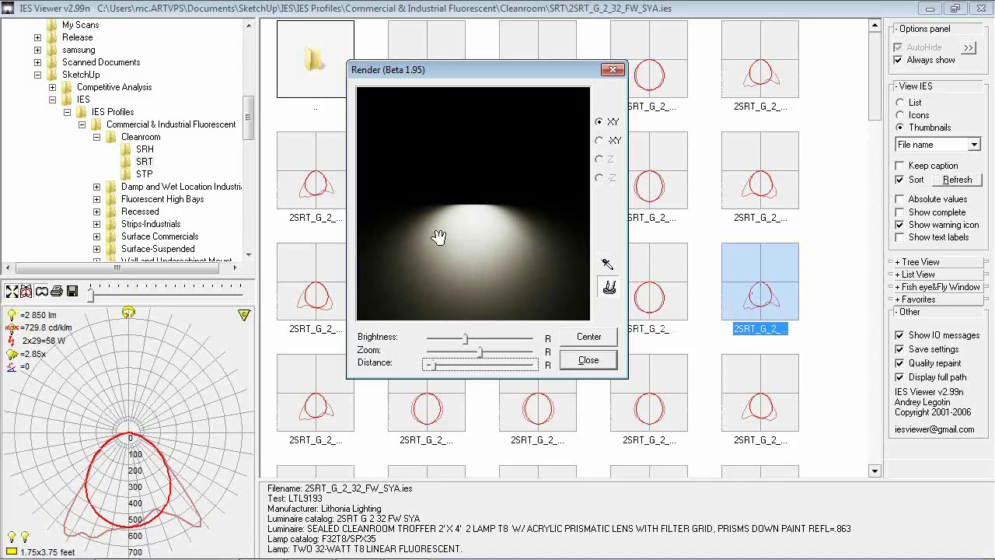
{"action": "left_click", "coordinate": [610, 369]}
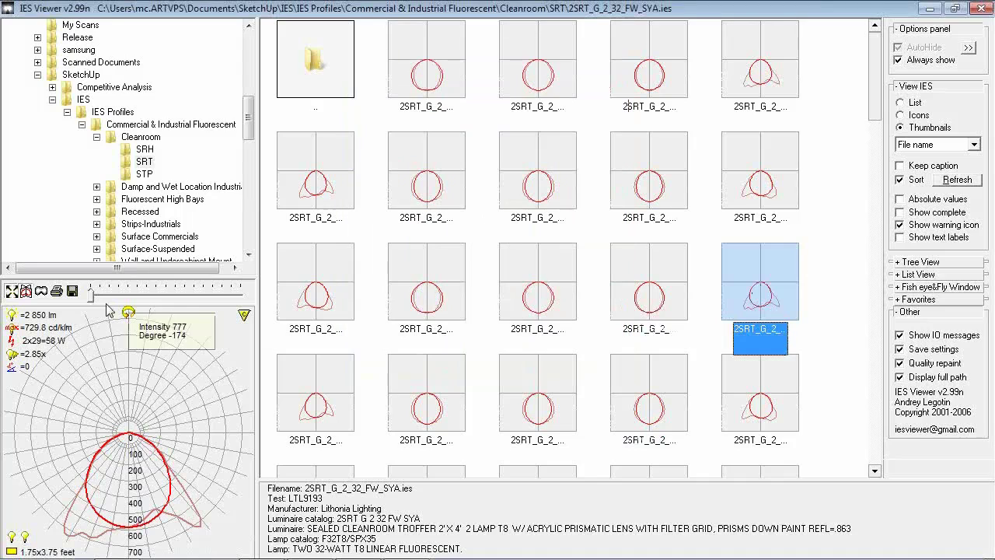
{"action": "mouse_move", "coordinate": [91, 298]}
{"action": "left_mouse_down"}
{"action": "mouse_move", "coordinate": [237, 304]}
{"action": "mouse_move", "coordinate": [42, 305]}
{"action": "mouse_move", "coordinate": [143, 309]}
{"action": "mouse_move", "coordinate": [92, 305]}
{"action": "left_mouse_up"}
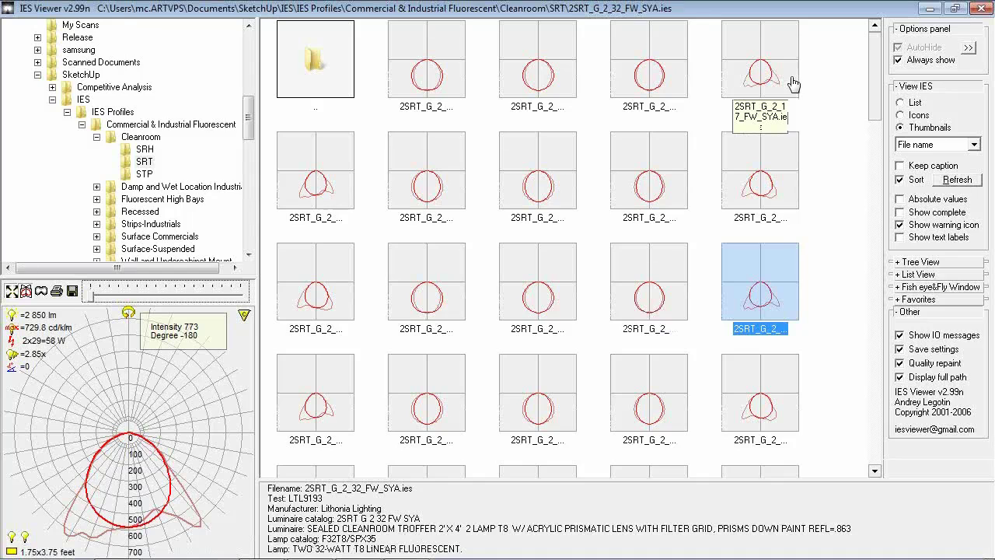
Close IES Viewer and open the recent model IES Lighting.skp in SketchUp.
{"action": "left_click", "coordinate": [980, 9]}
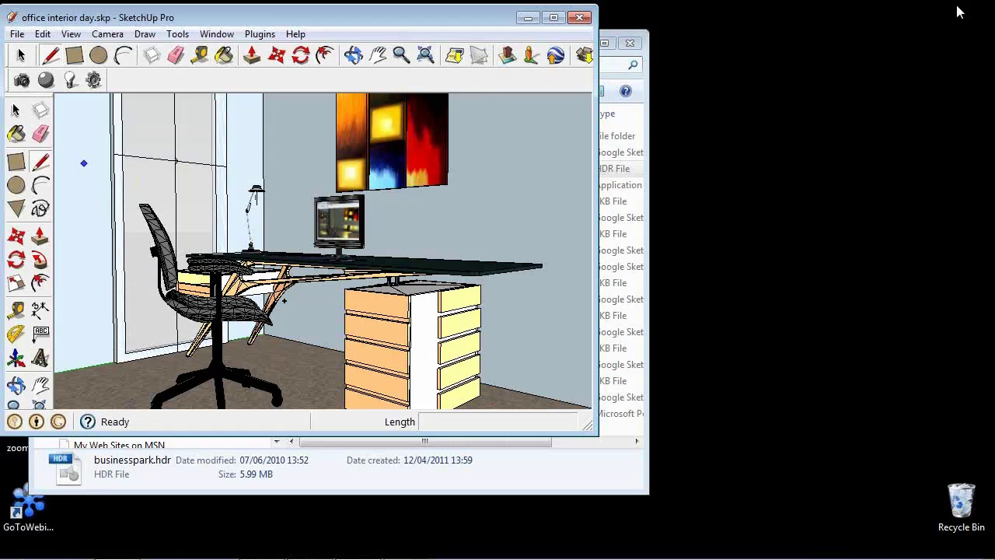
{"action": "left_click", "coordinate": [18, 34]}
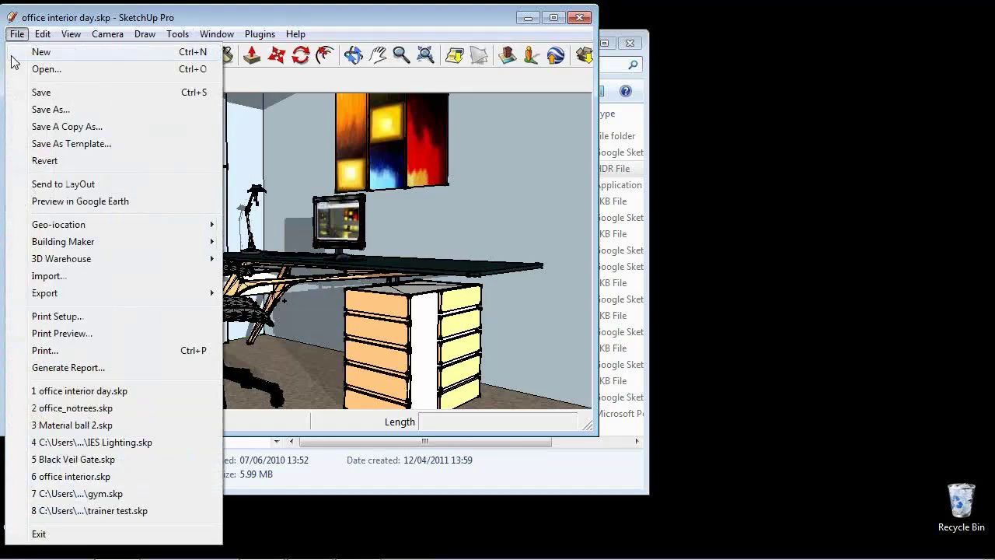
{"action": "left_click", "coordinate": [144, 448]}
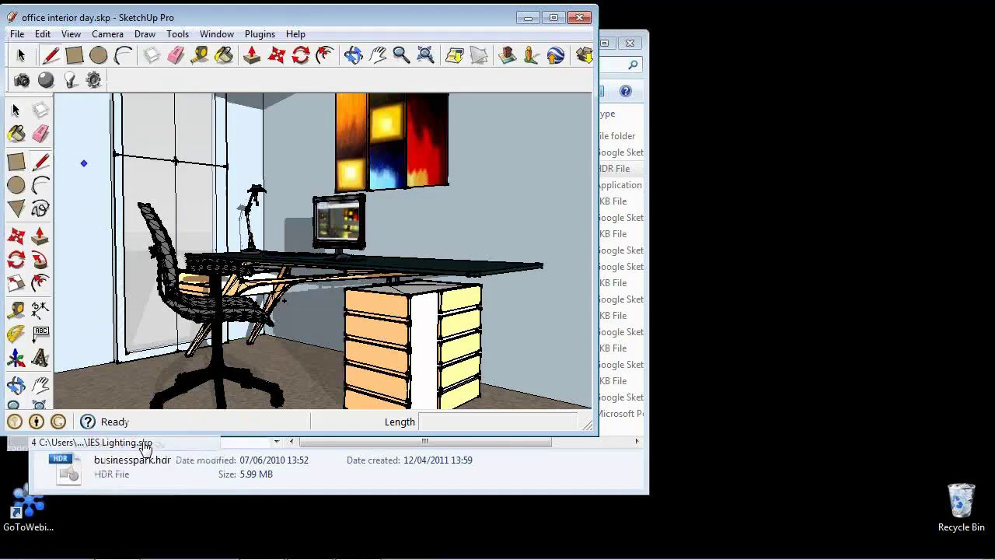
{"action": "left_click", "coordinate": [311, 262]}
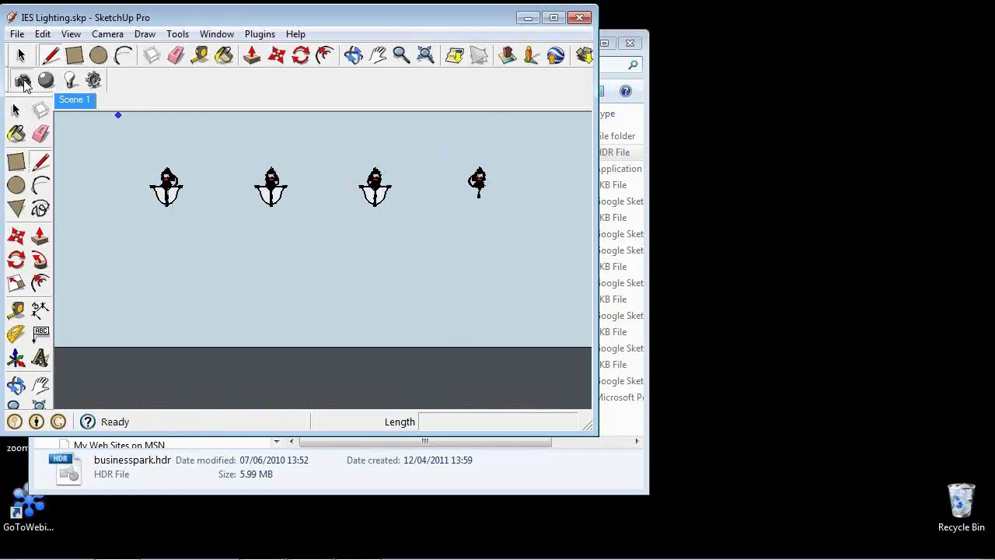
Render the wall lamp scene with Shaderlight and keep the render window in front.
{"action": "left_click", "coordinate": [23, 81]}
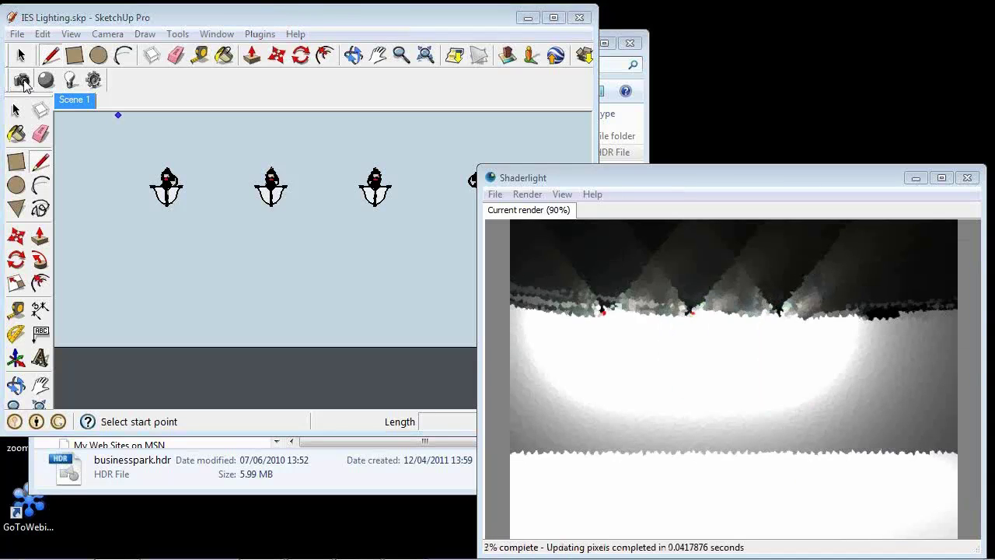
{"action": "left_click", "coordinate": [562, 194]}
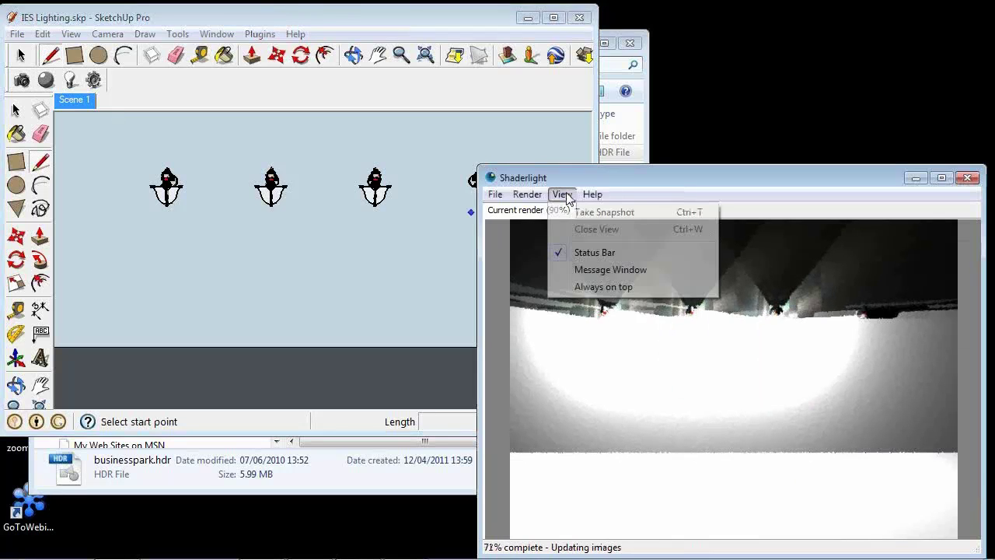
{"action": "left_click", "coordinate": [592, 179]}
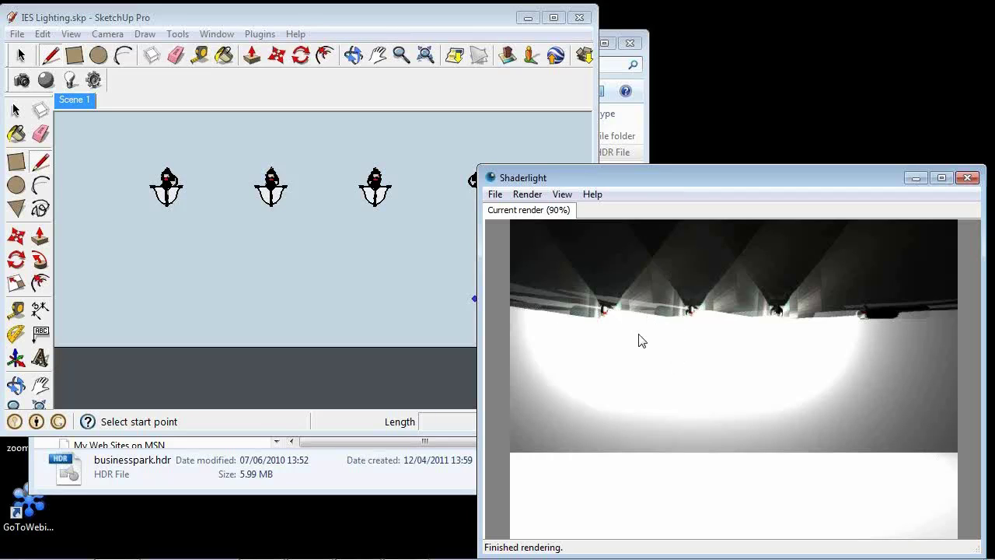
Maximize the SketchUp window and place an IES Web Profile Light beneath the fourth wall lamp, the one without a light.
{"action": "double_click", "coordinate": [432, 26]}
{"action": "middle_click_drag", "start_coordinate": [829, 210], "coordinate": [755, 224]}
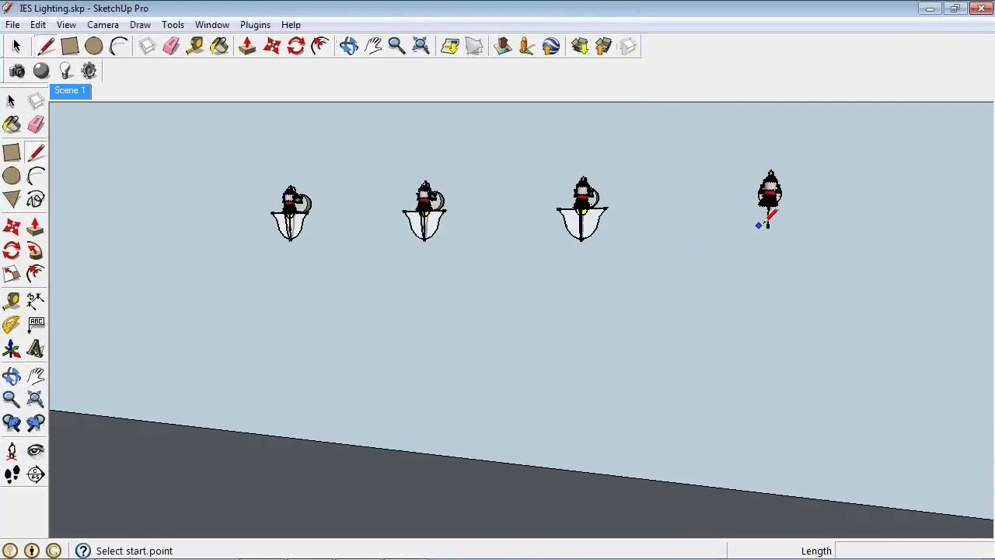
{"action": "scroll", "coordinate": [766, 218], "scroll_direction": "up", "scroll_amount": 8}
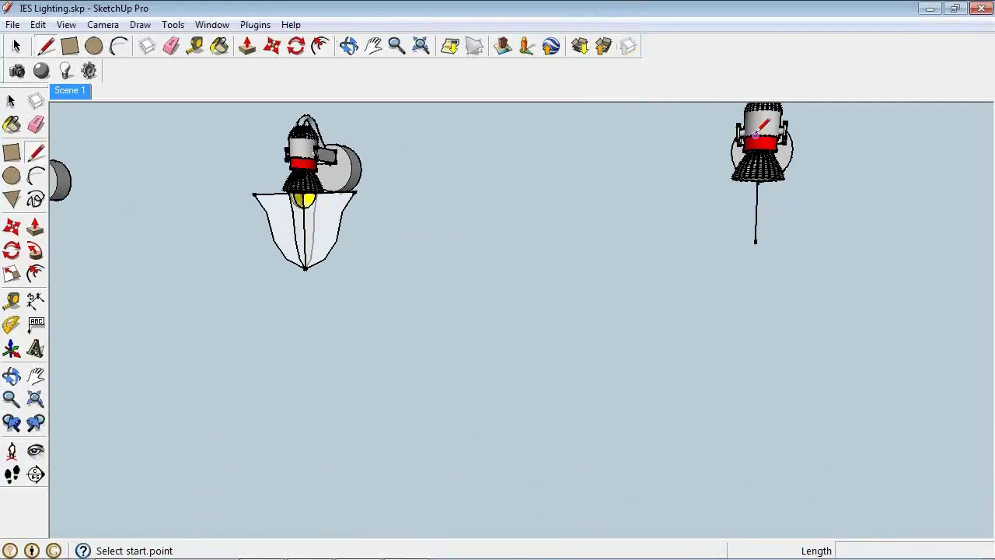
{"action": "left_click", "coordinate": [65, 71]}
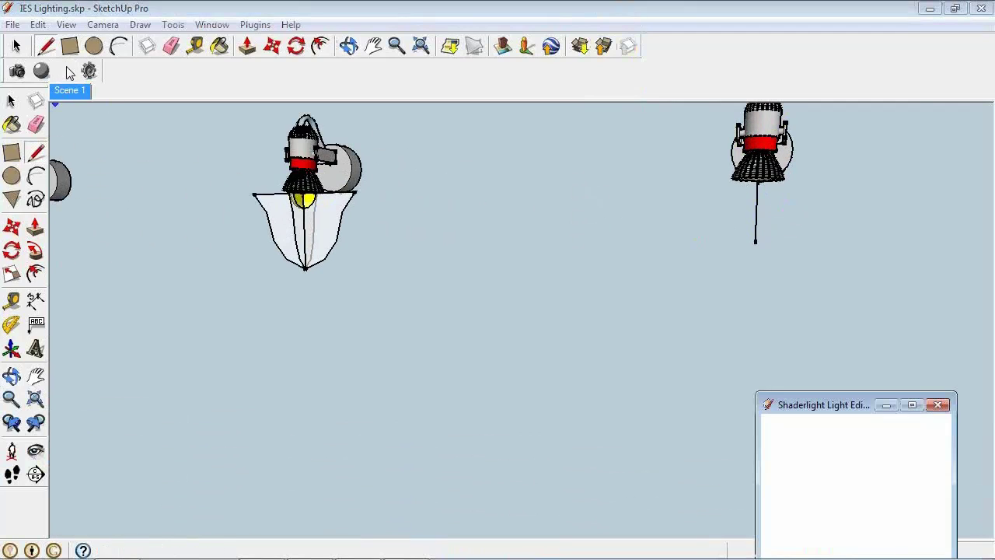
{"action": "left_click_drag", "start_coordinate": [850, 410], "coordinate": [491, 191]}
{"action": "left_click", "coordinate": [536, 267]}
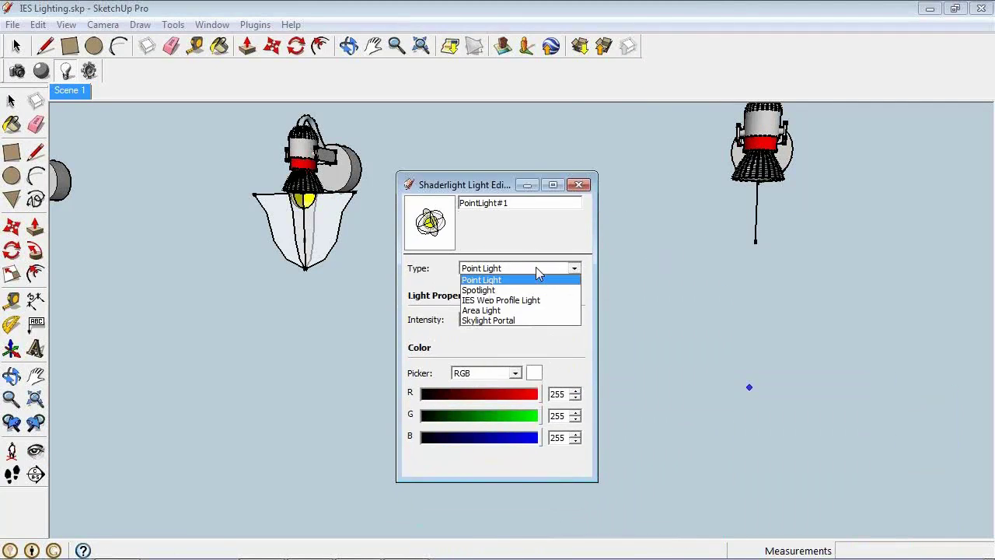
{"action": "left_click", "coordinate": [510, 300]}
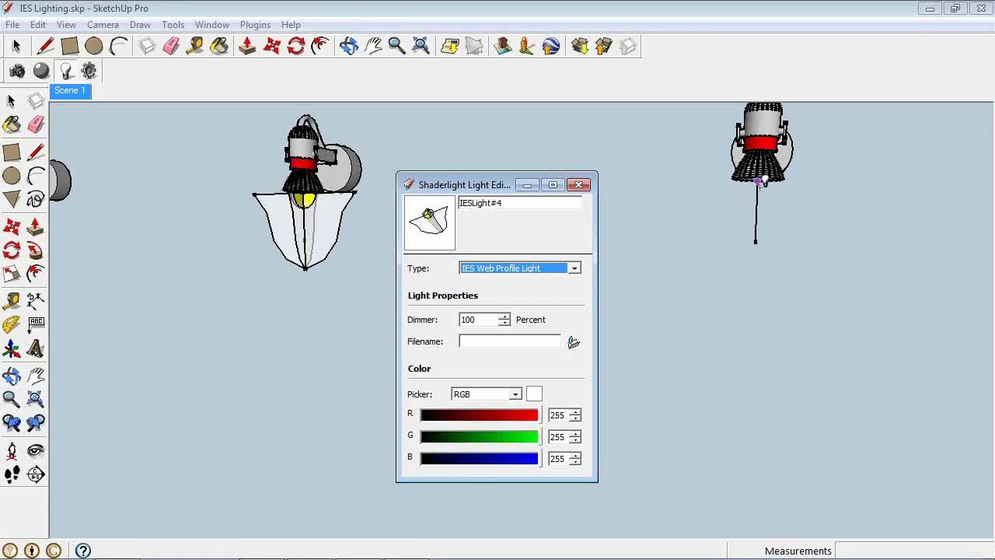
{"action": "left_click", "coordinate": [758, 183]}
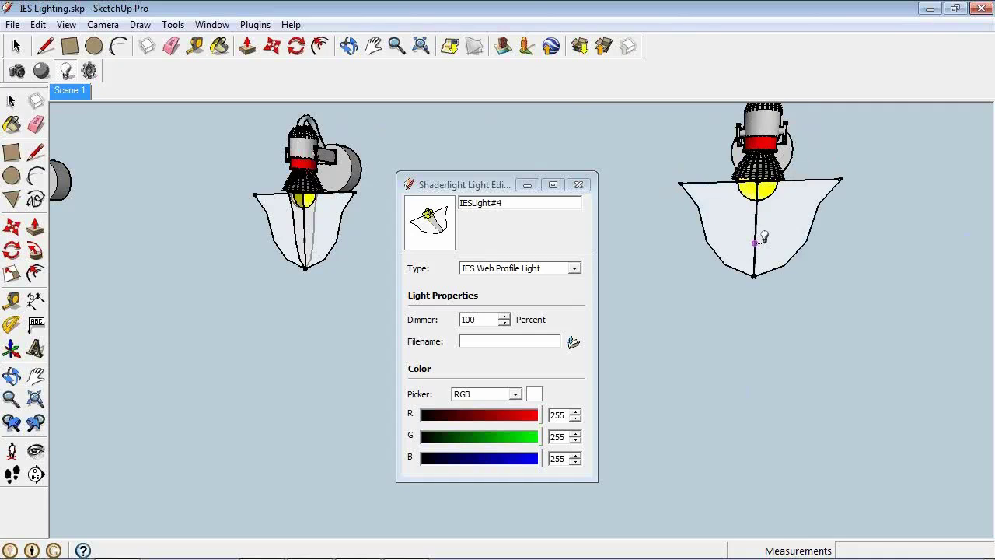
Inspect the new IES light up close from an angle, then return to Scene 1 in the smaller SketchUp window.
{"action": "middle_click_drag", "start_coordinate": [819, 246], "coordinate": [681, 291]}
{"action": "scroll", "coordinate": [684, 283], "scroll_direction": "up", "scroll_amount": 6}
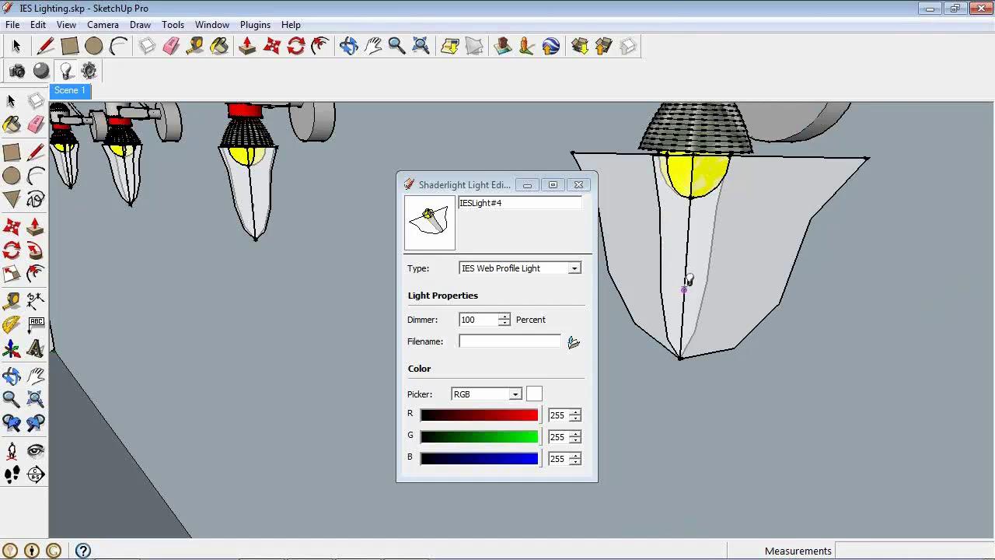
{"action": "left_click", "coordinate": [688, 280]}
{"action": "middle_click_drag", "start_coordinate": [691, 277], "coordinate": [821, 271]}
{"action": "left_click", "coordinate": [74, 90]}
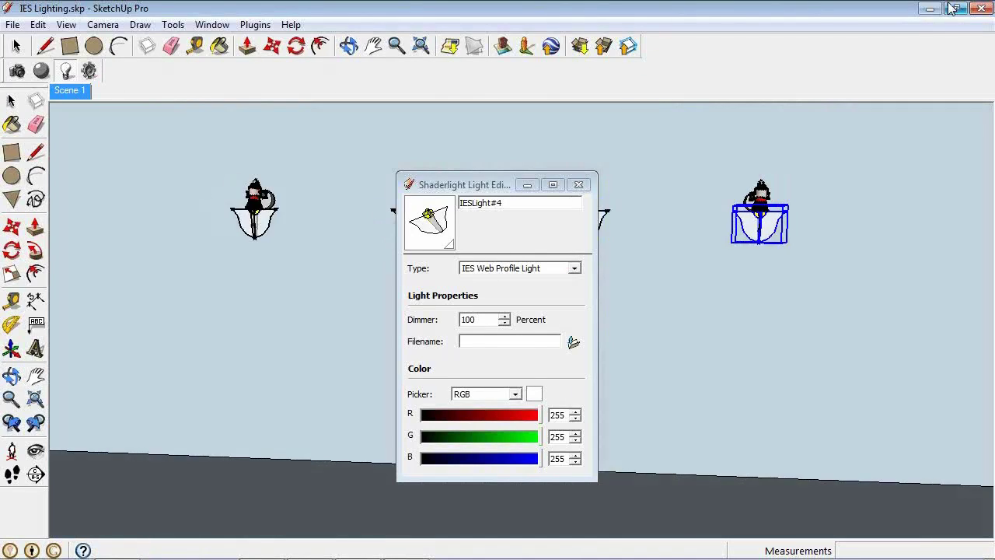
{"action": "left_click", "coordinate": [956, 9]}
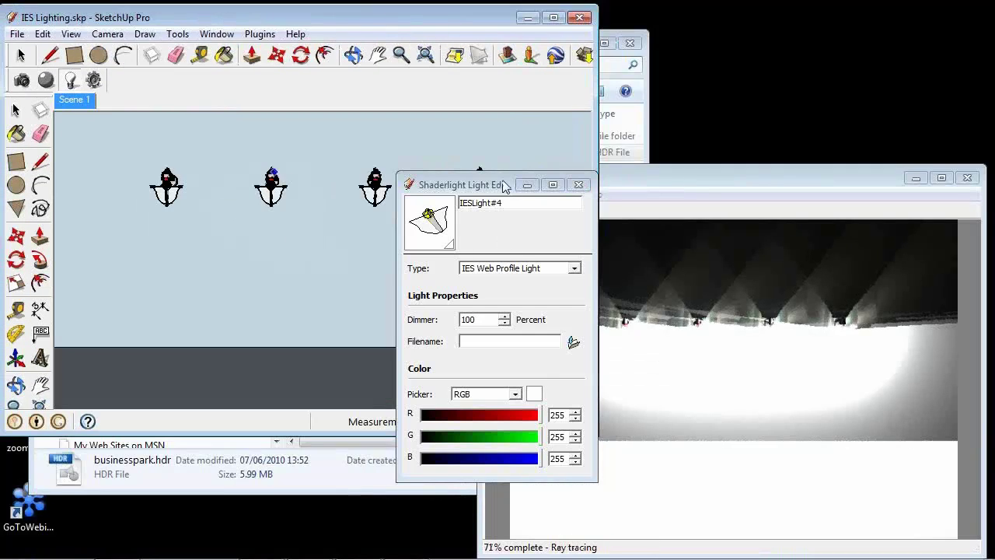
Select the IES light on the first wall lamp, set its dimmer to 50 percent and view the updated render.
{"action": "left_click", "coordinate": [21, 55]}
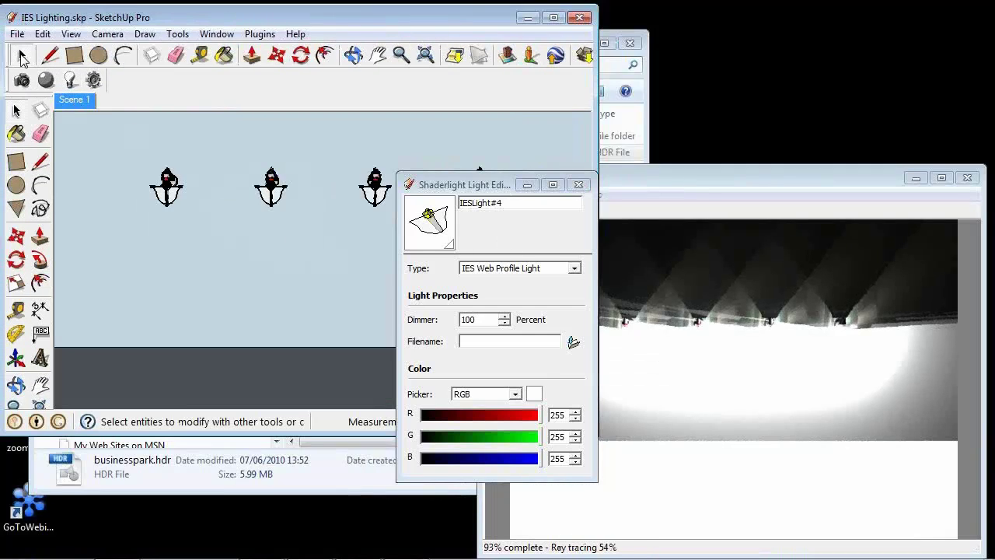
{"action": "left_click", "coordinate": [174, 199]}
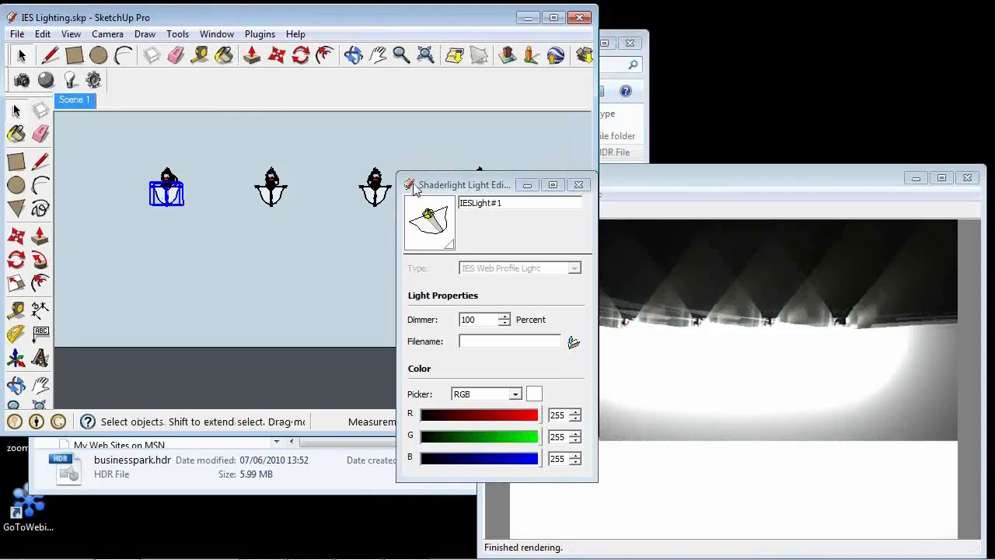
{"action": "left_click_drag", "start_coordinate": [457, 185], "coordinate": [312, 185]}
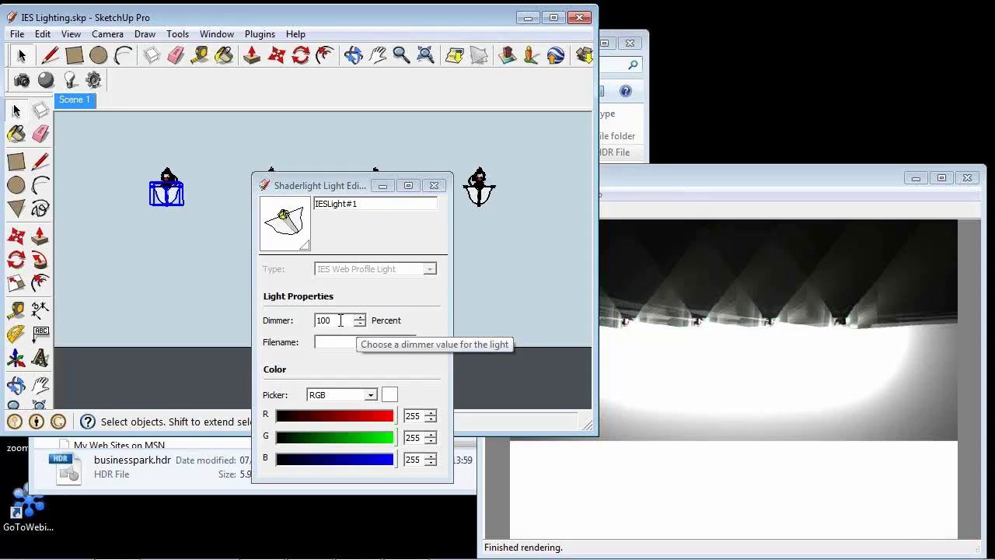
{"action": "left_click_drag", "start_coordinate": [340, 321], "coordinate": [286, 322]}
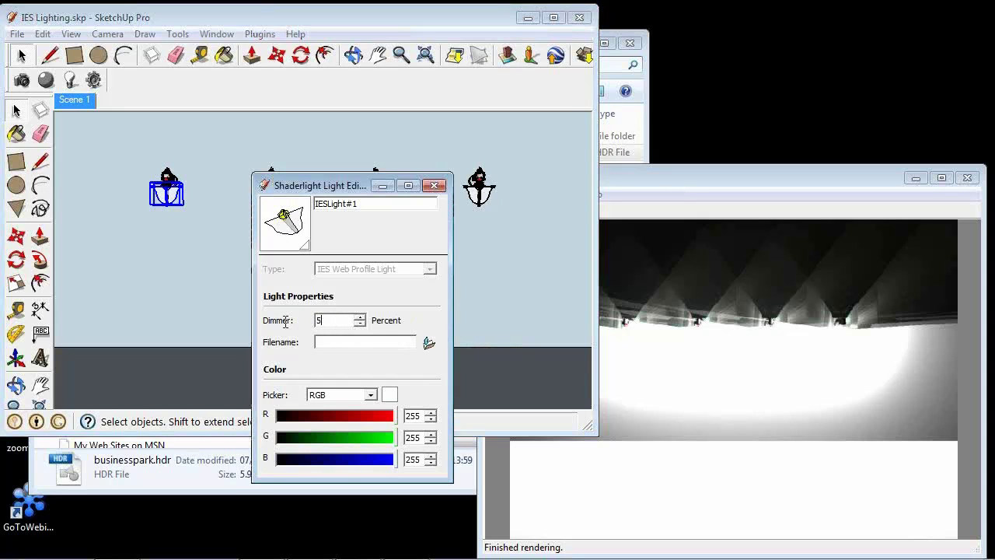
{"action": "key", "text": "Return"}
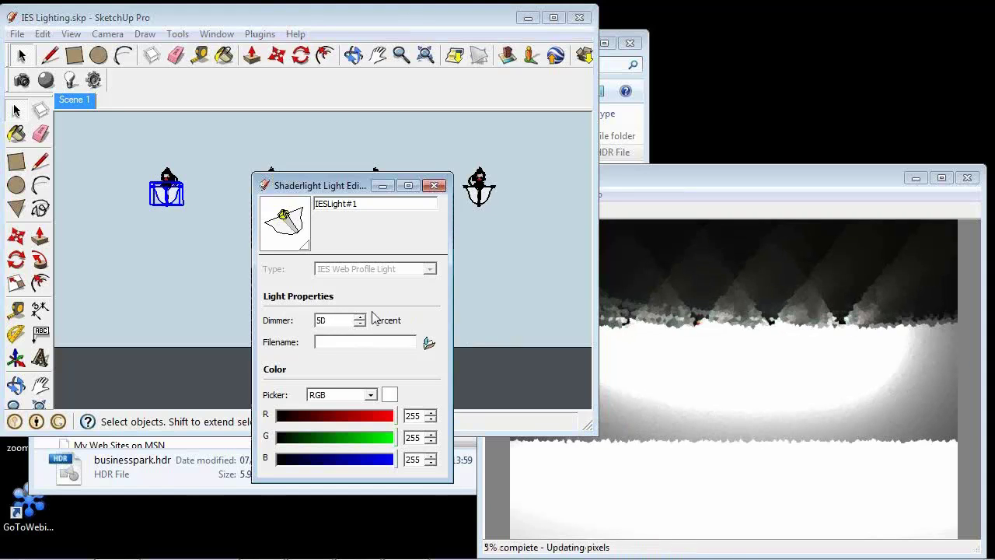
{"action": "left_click", "coordinate": [697, 178]}
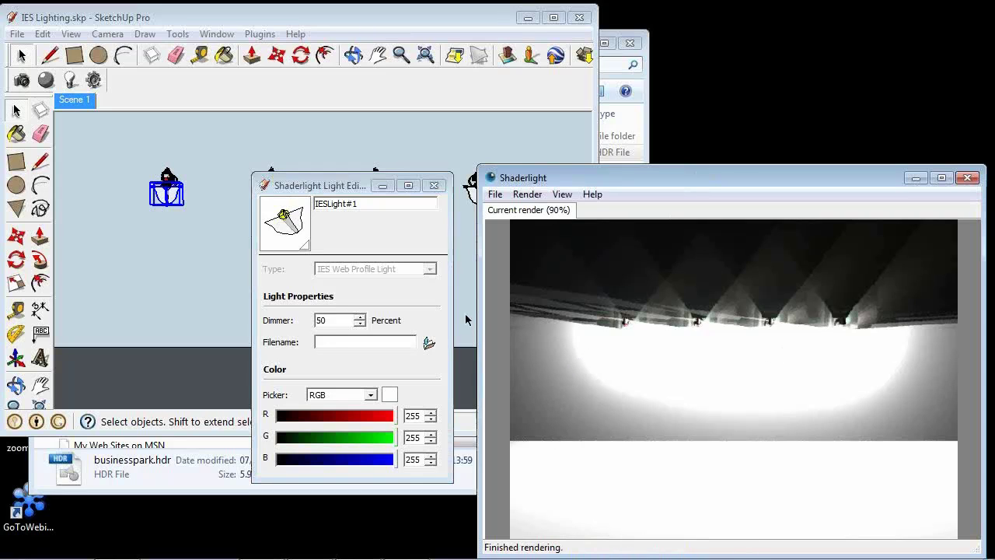
Set the first light's dimmer to 100 percent and tint it green using HSB with hue 156 and saturation 37.
{"action": "double_click", "coordinate": [342, 319]}
{"action": "type", "text": "100"}
{"action": "left_click", "coordinate": [348, 394]}
{"action": "left_click", "coordinate": [331, 414]}
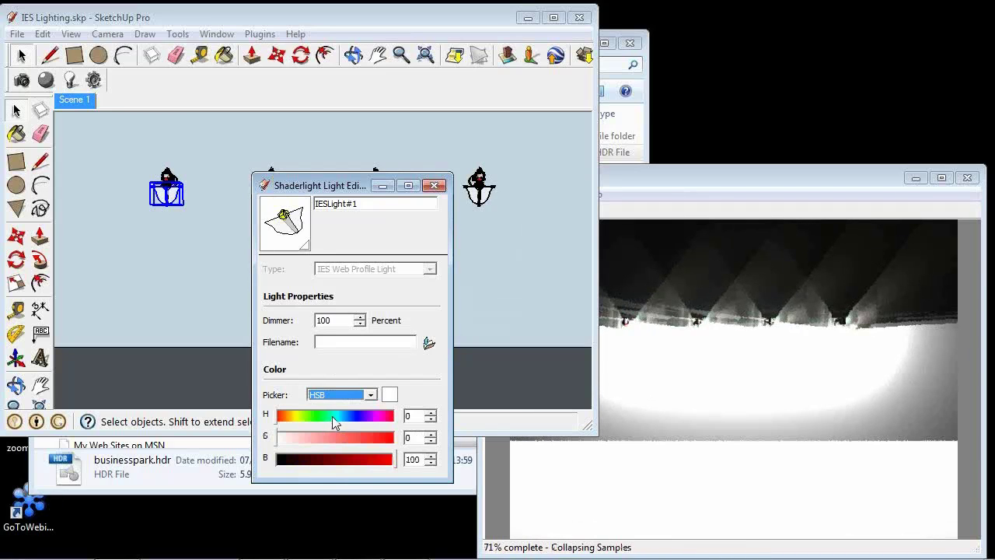
{"action": "left_click", "coordinate": [327, 414]}
{"action": "left_click", "coordinate": [320, 436]}
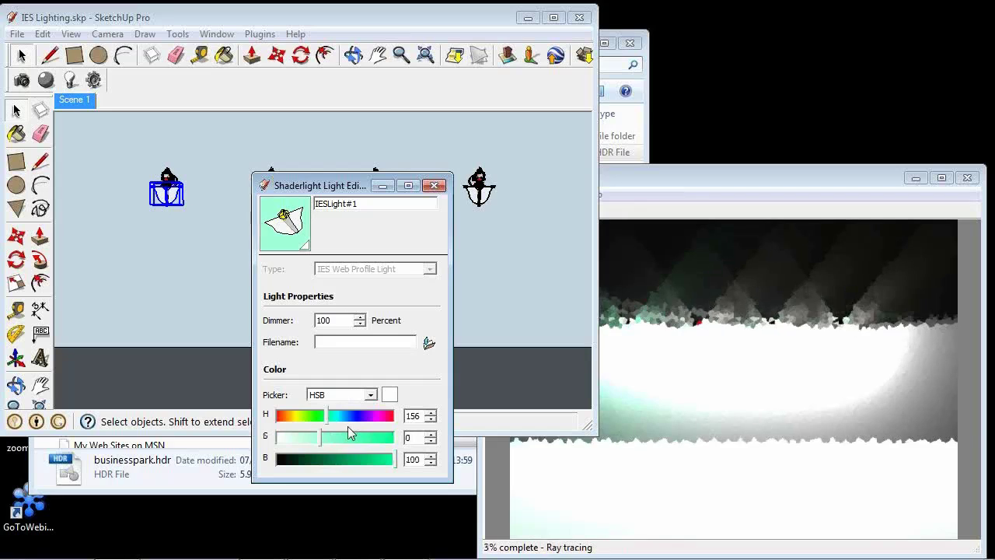
{"action": "left_click", "coordinate": [690, 176]}
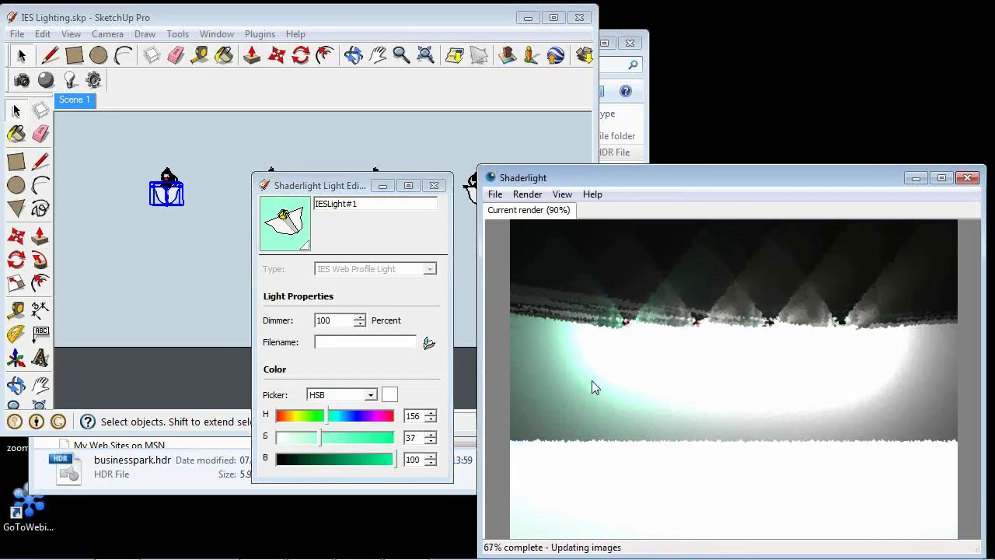
Tint the first wall lamp's IES light blue by setting its hue to 212 and saturation to 58.
{"action": "left_click", "coordinate": [562, 193]}
{"action": "left_click", "coordinate": [604, 287]}
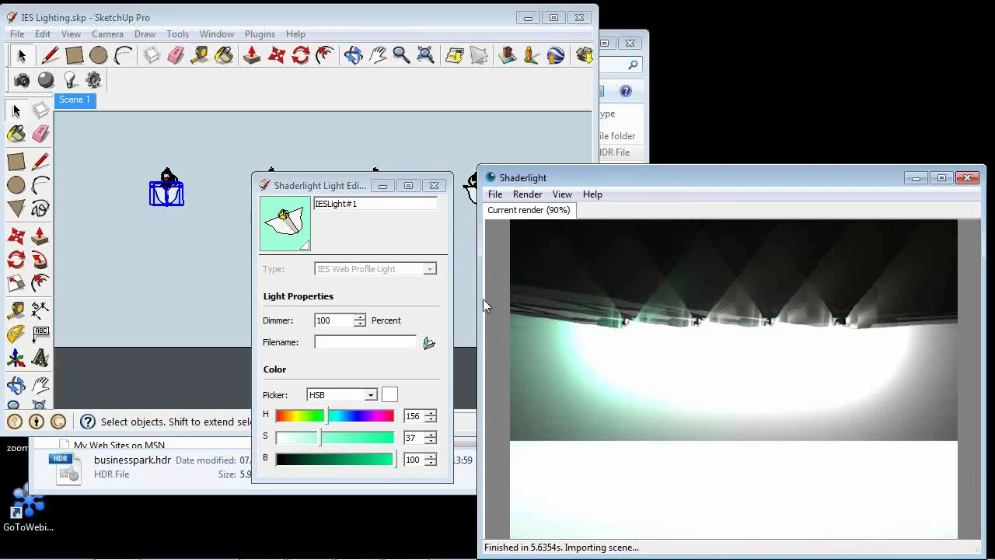
{"action": "left_click", "coordinate": [346, 416]}
{"action": "left_click", "coordinate": [347, 437]}
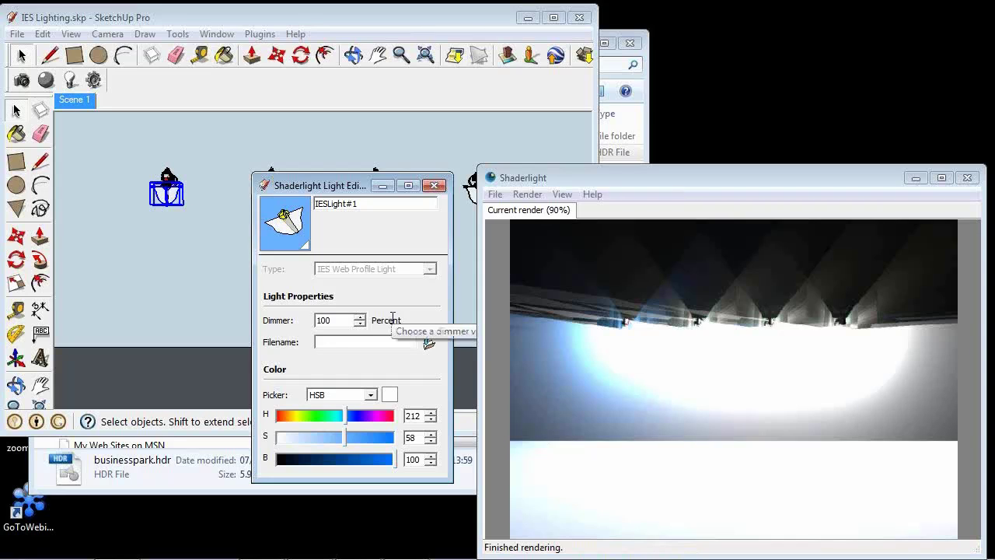
{"action": "left_click", "coordinate": [426, 342]}
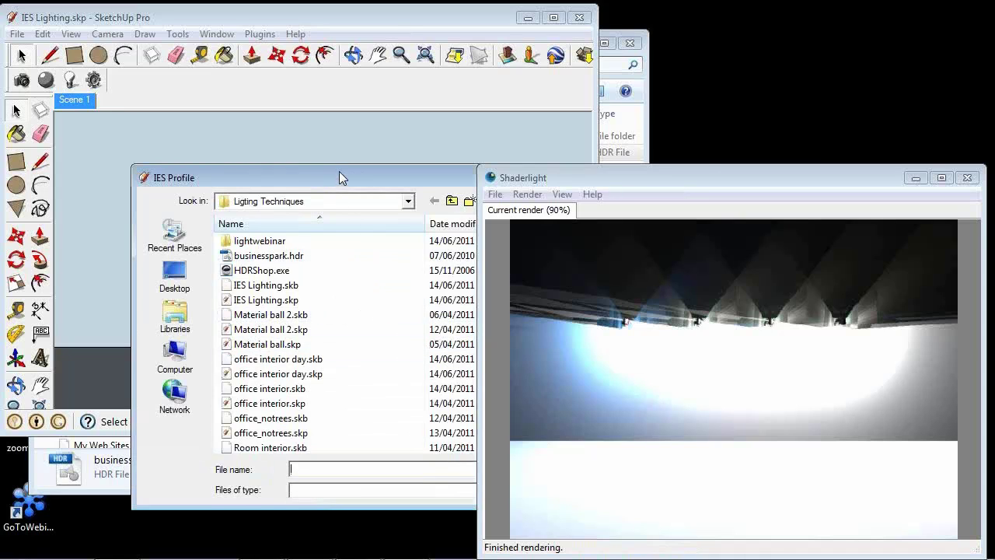
{"action": "left_click_drag", "start_coordinate": [337, 167], "coordinate": [256, 84]}
{"action": "left_click", "coordinate": [367, 111]}
{"action": "left_click", "coordinate": [160, 166]}
{"action": "double_click", "coordinate": [159, 166]}
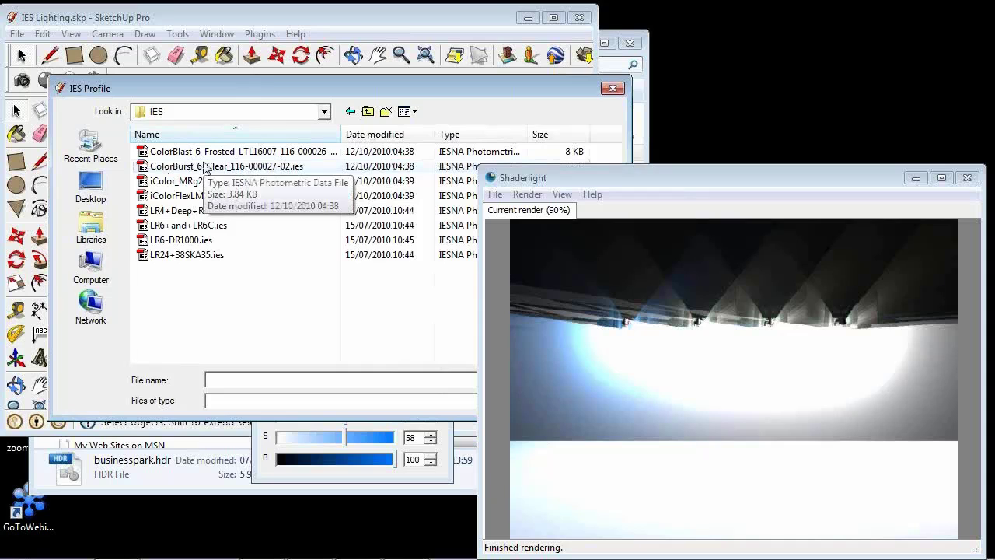
{"action": "left_click", "coordinate": [253, 154]}
{"action": "left_click_drag", "start_coordinate": [306, 91], "coordinate": [183, 60]}
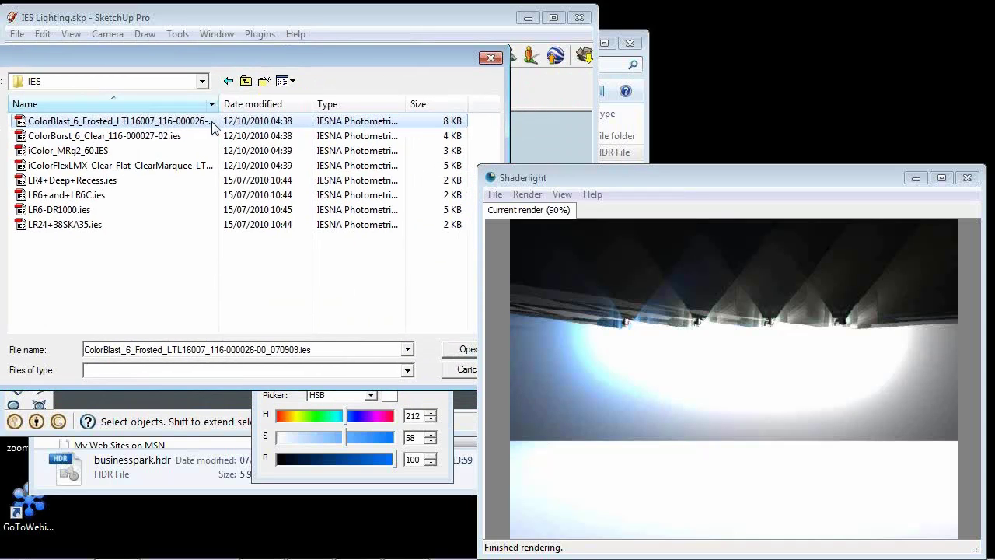
{"action": "left_click", "coordinate": [464, 351]}
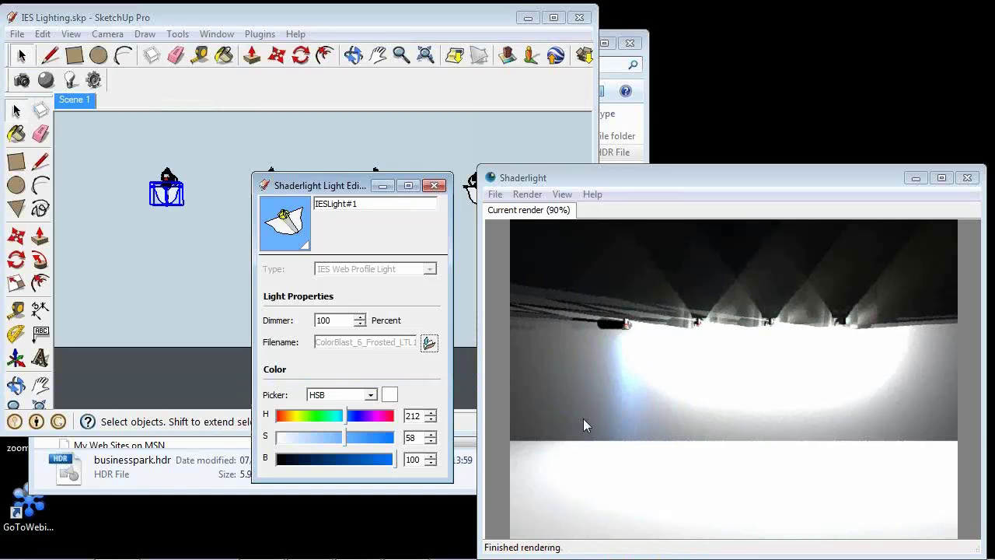
Select the IES light on the second wall lamp and assign it the LR4+Deep+Recess.ies profile.
{"action": "left_click_drag", "start_coordinate": [328, 186], "coordinate": [235, 227]}
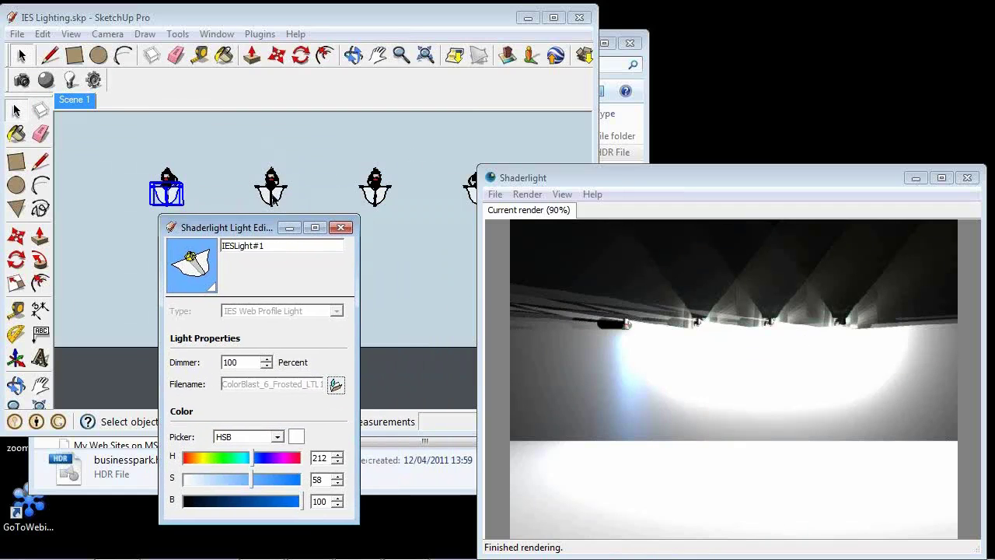
{"action": "left_click", "coordinate": [272, 195]}
{"action": "left_click", "coordinate": [336, 384]}
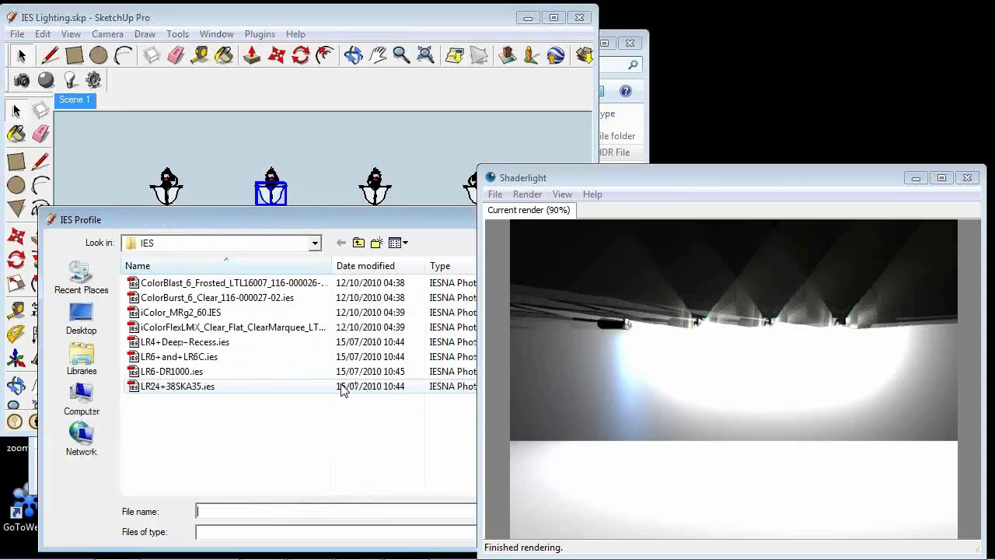
{"action": "left_click", "coordinate": [172, 347]}
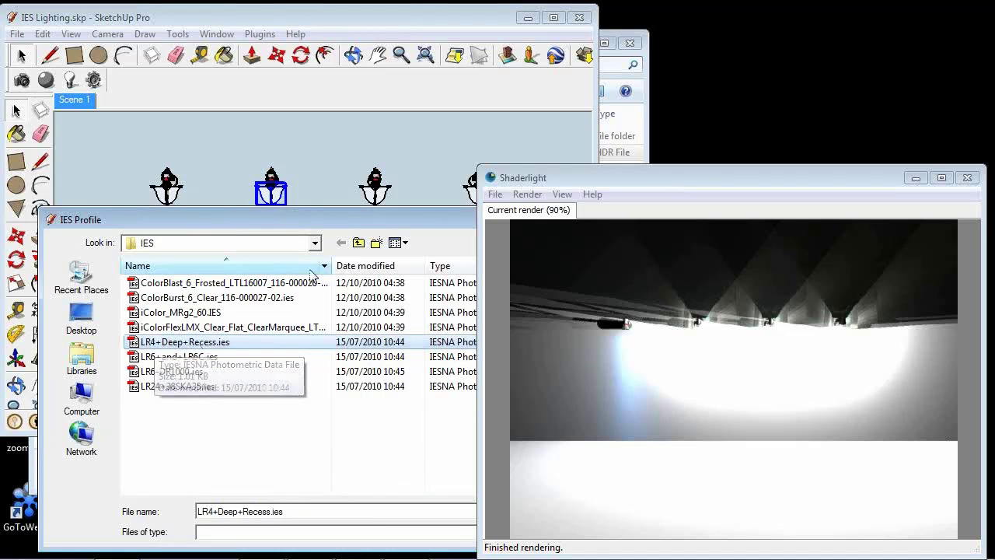
{"action": "left_click_drag", "start_coordinate": [336, 220], "coordinate": [236, 140]}
{"action": "left_click", "coordinate": [466, 439]}
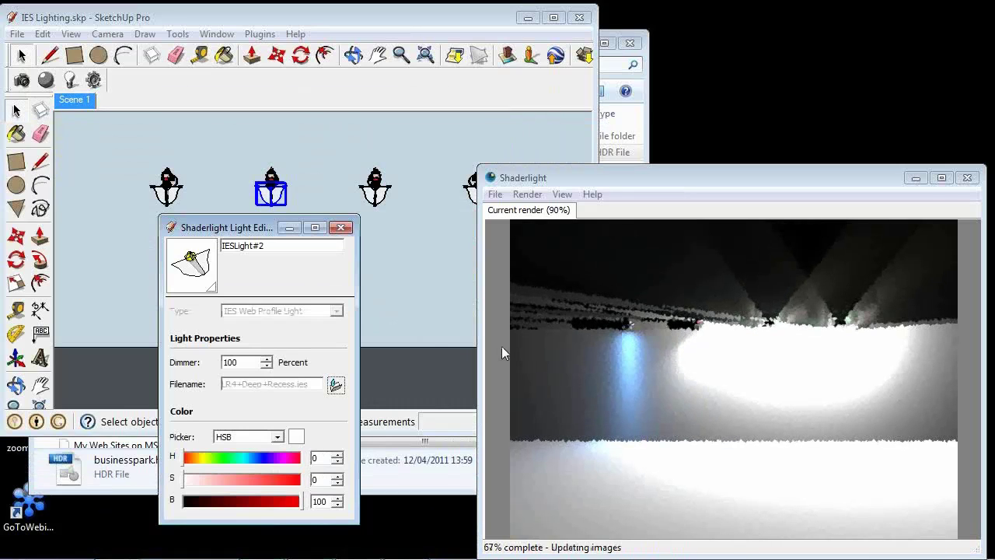
Select the IES light on the third wall lamp and assign it the iColor_MRg2_60.IES profile.
{"action": "left_click", "coordinate": [377, 194]}
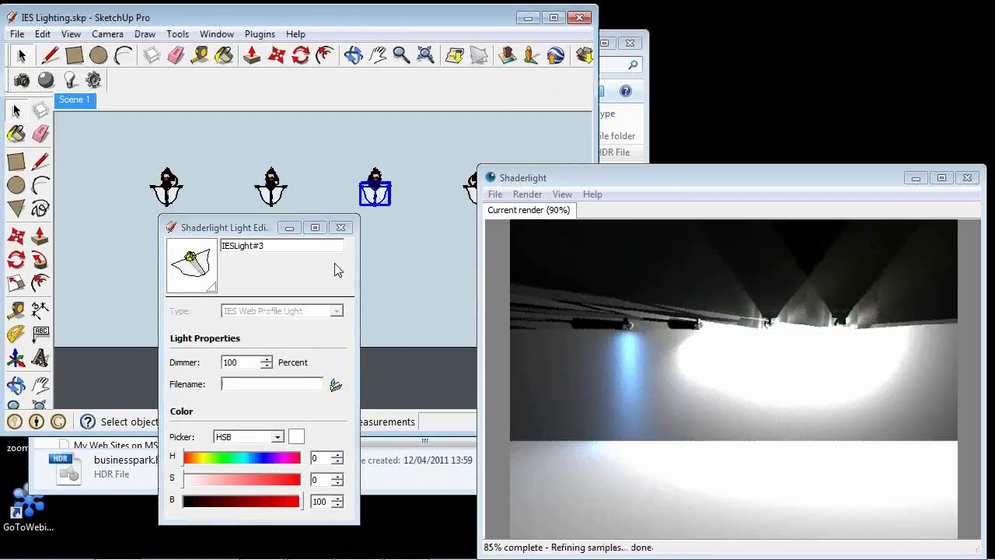
{"action": "left_click", "coordinate": [336, 385]}
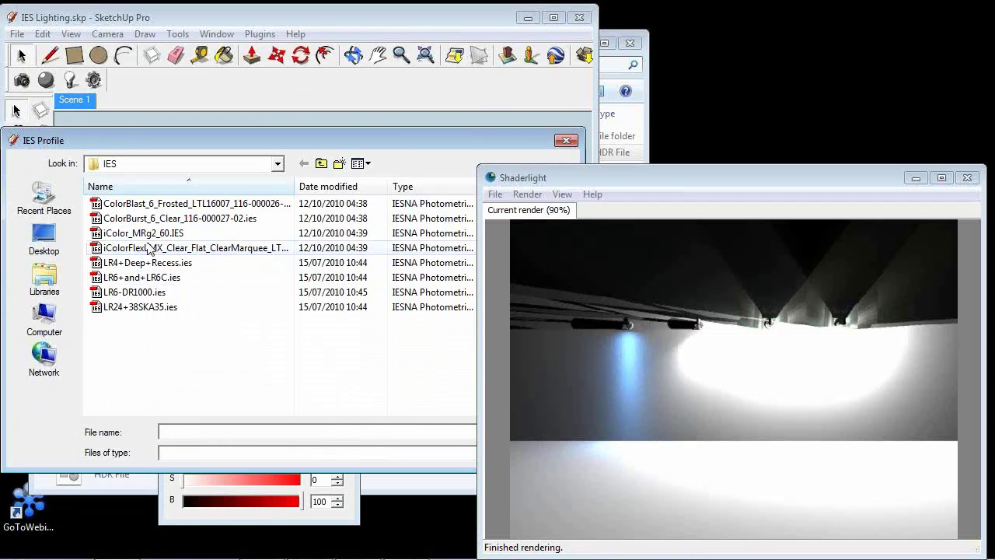
{"action": "left_click", "coordinate": [156, 233]}
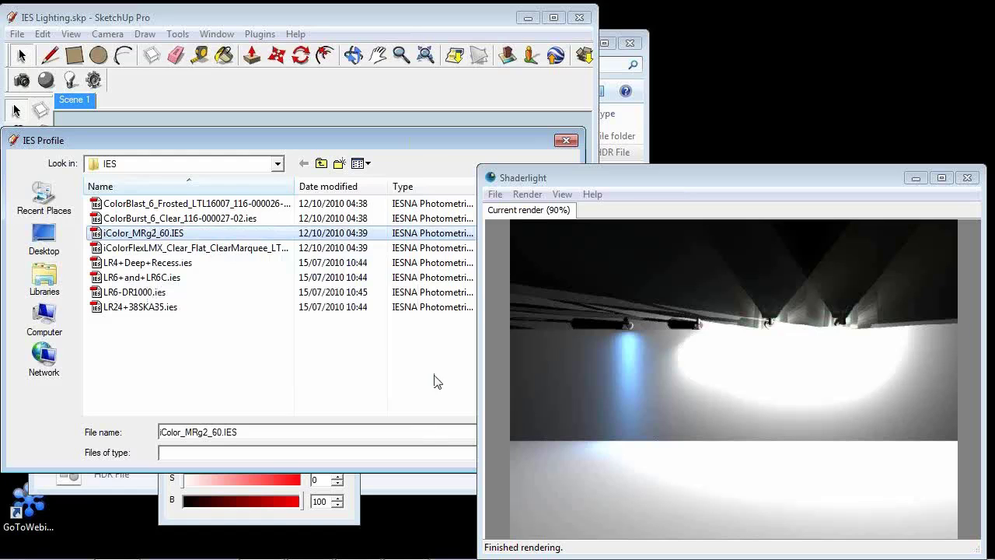
{"action": "left_click_drag", "start_coordinate": [415, 144], "coordinate": [312, 147]}
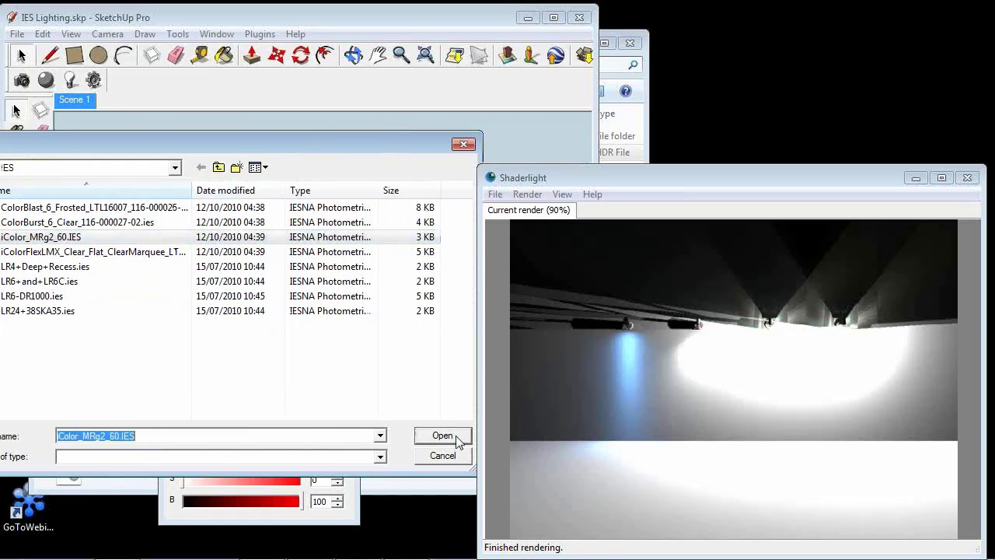
{"action": "left_click", "coordinate": [442, 435]}
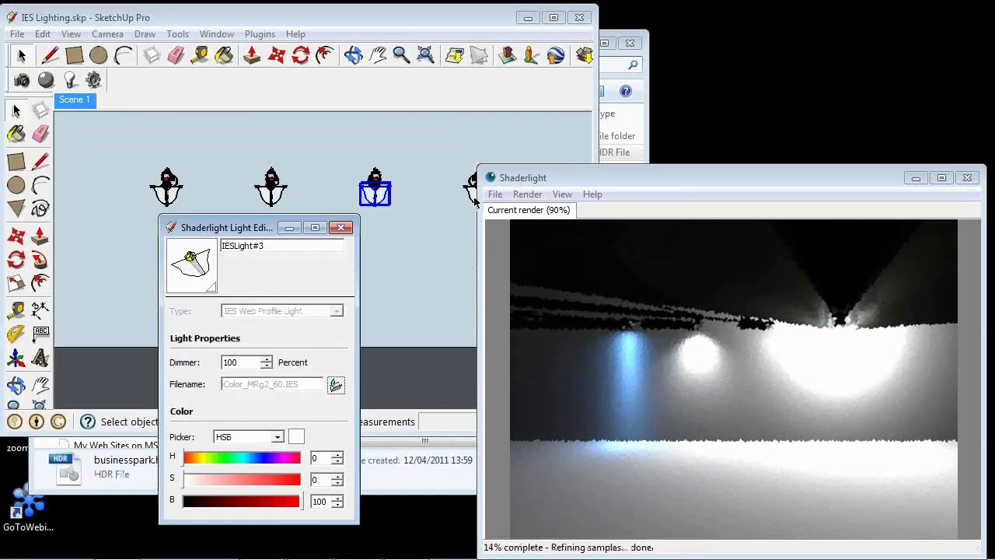
Assign the ColorBurst_6_Clear_116-000027-02.ies profile to the fourth wall lamp's IES light and close the light editor.
{"action": "left_click", "coordinate": [336, 385]}
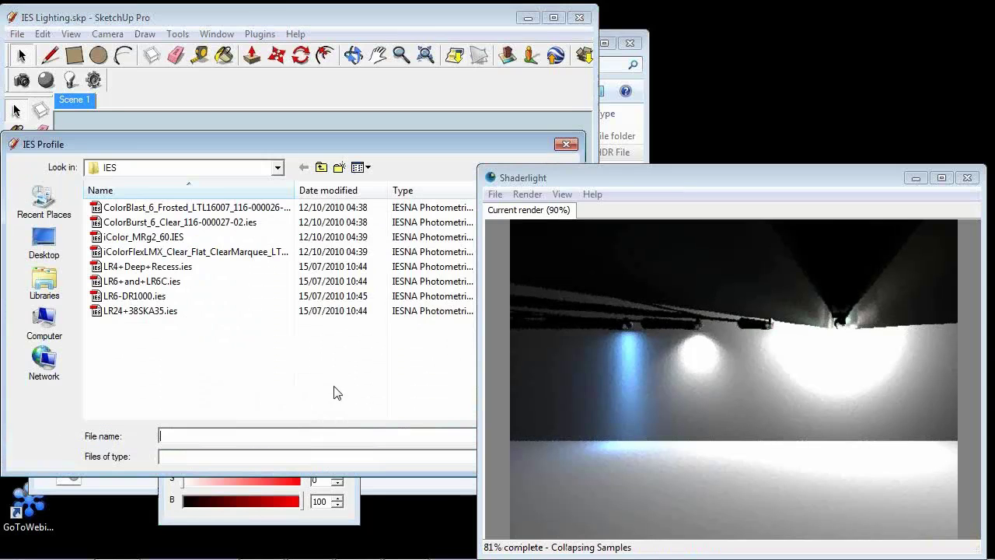
{"action": "left_click", "coordinate": [148, 251]}
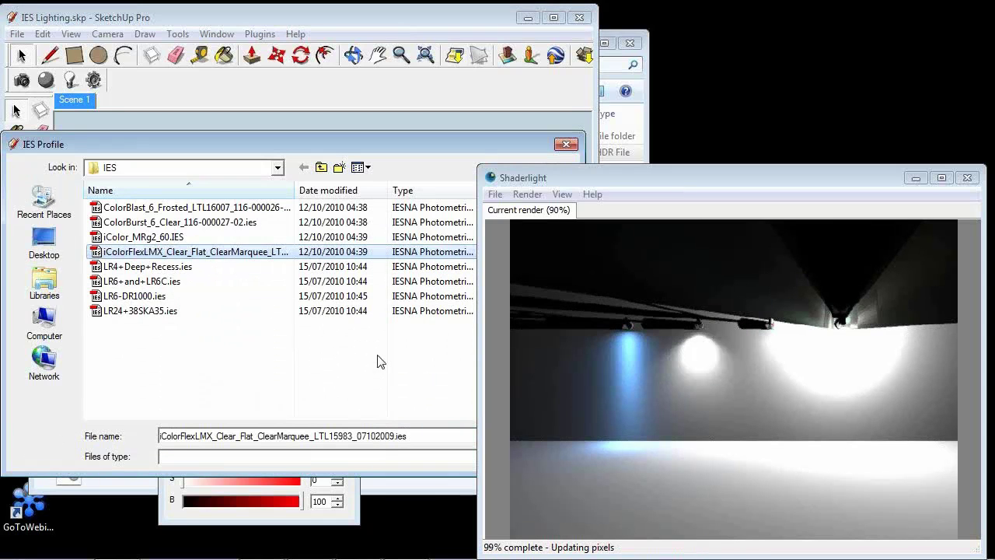
{"action": "left_click", "coordinate": [260, 222]}
{"action": "left_click_drag", "start_coordinate": [297, 139], "coordinate": [171, 155]}
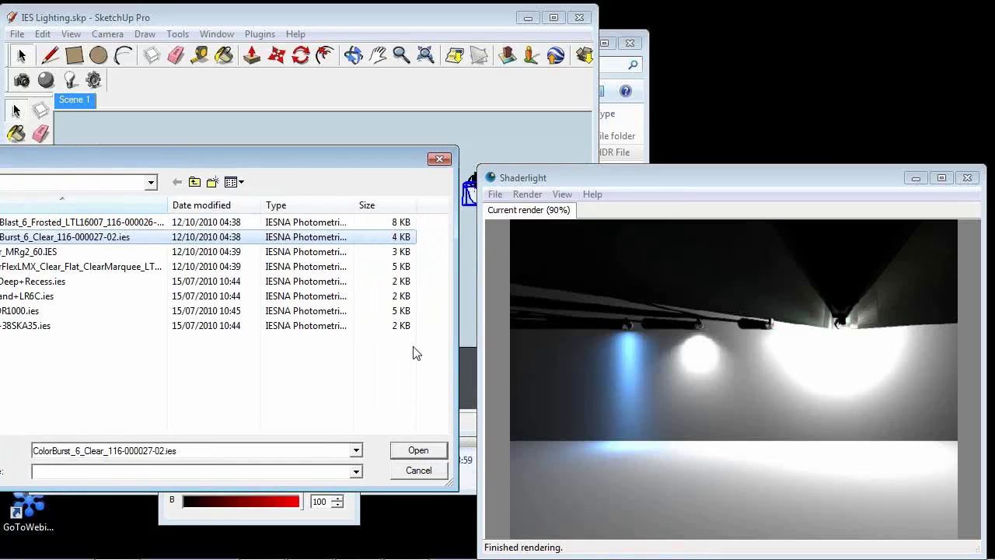
{"action": "left_click", "coordinate": [435, 455]}
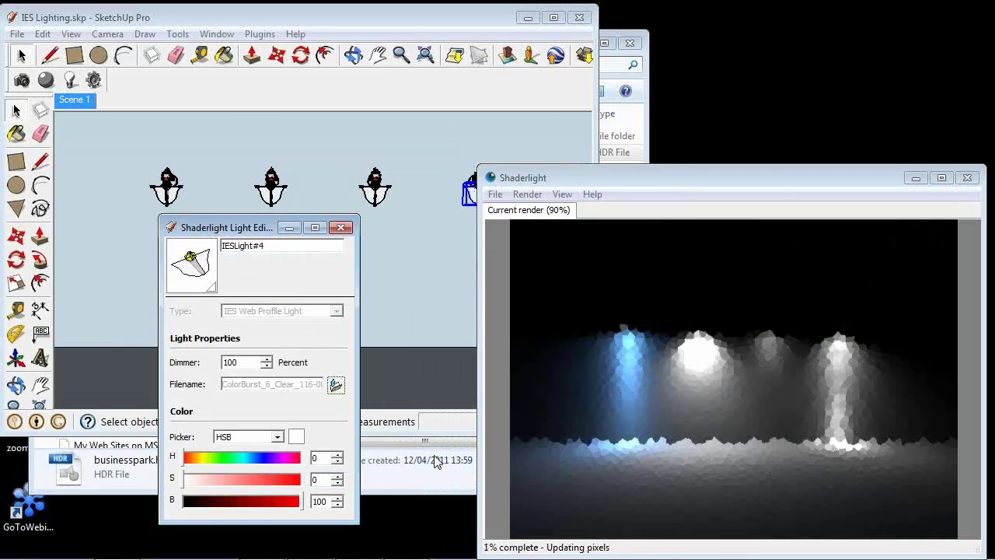
{"action": "left_click", "coordinate": [342, 227]}
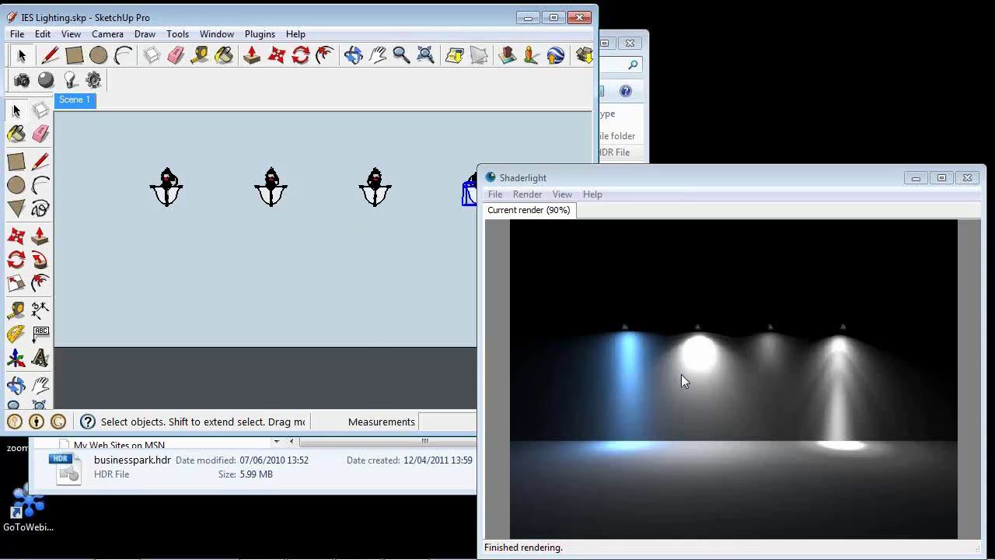
Examine the fourth lamp's light pattern up close from a slightly raised angle in the live render.
{"action": "key", "text": "o"}
{"action": "left_click_drag", "start_coordinate": [340, 248], "coordinate": [344, 322]}
{"action": "key", "text": "space"}
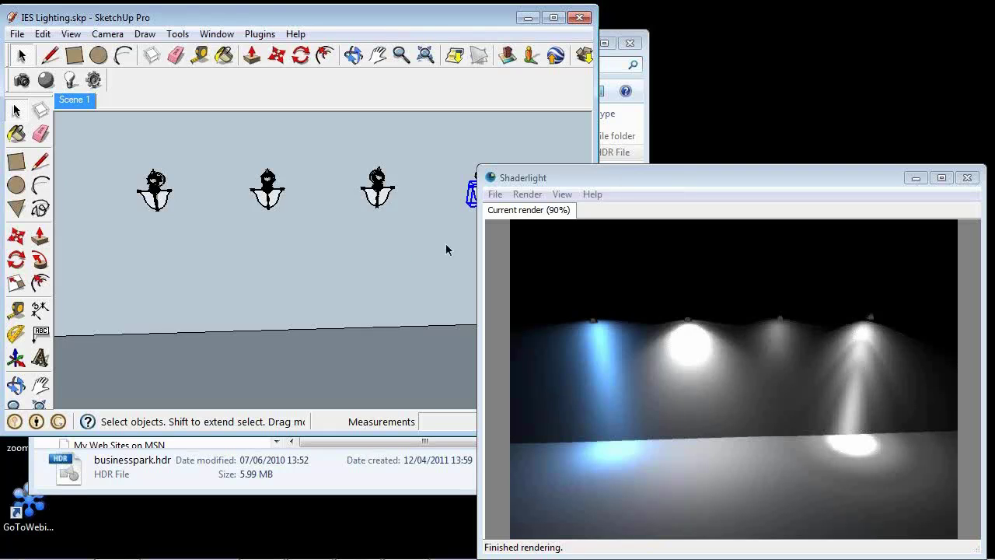
{"action": "scroll", "coordinate": [435, 203], "scroll_direction": "up", "scroll_amount": 3}
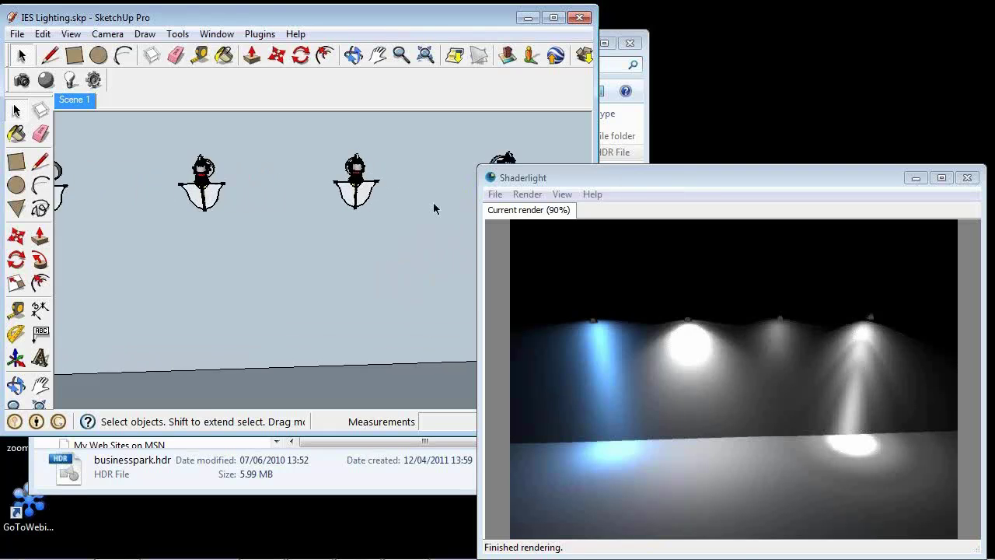
{"action": "mouse_move", "coordinate": [453, 201]}
{"action": "middle_mouse_down"}
{"action": "mouse_move", "coordinate": [223, 215]}
{"action": "mouse_move", "coordinate": [244, 225]}
{"action": "middle_mouse_up"}
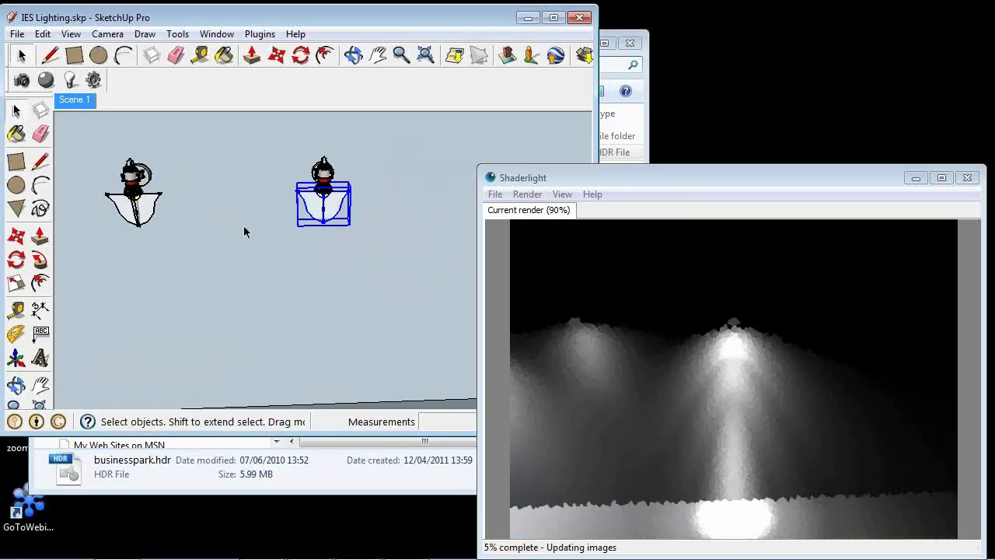
{"action": "scroll", "coordinate": [300, 206], "scroll_direction": "up", "scroll_amount": 2}
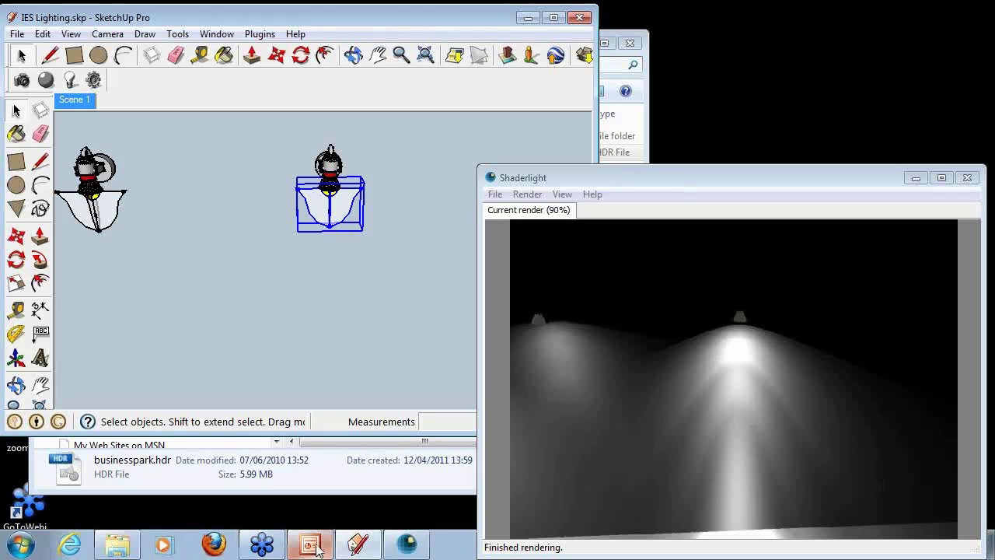
Switch to the Sales Webinar.ppt presentation in PowerPoint and start its slide show.
{"action": "left_click", "coordinate": [314, 545]}
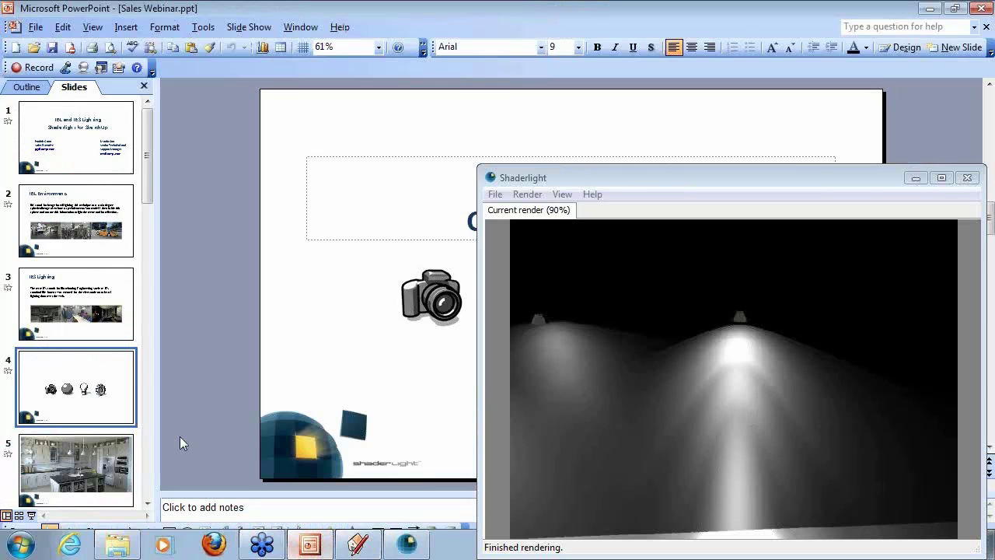
{"action": "right_click", "coordinate": [90, 457]}
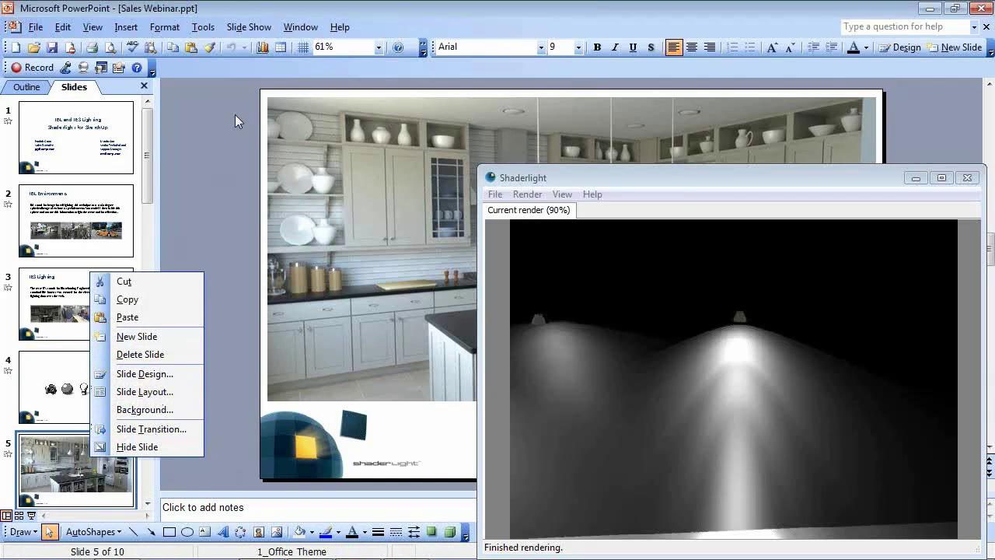
{"action": "left_click", "coordinate": [249, 27]}
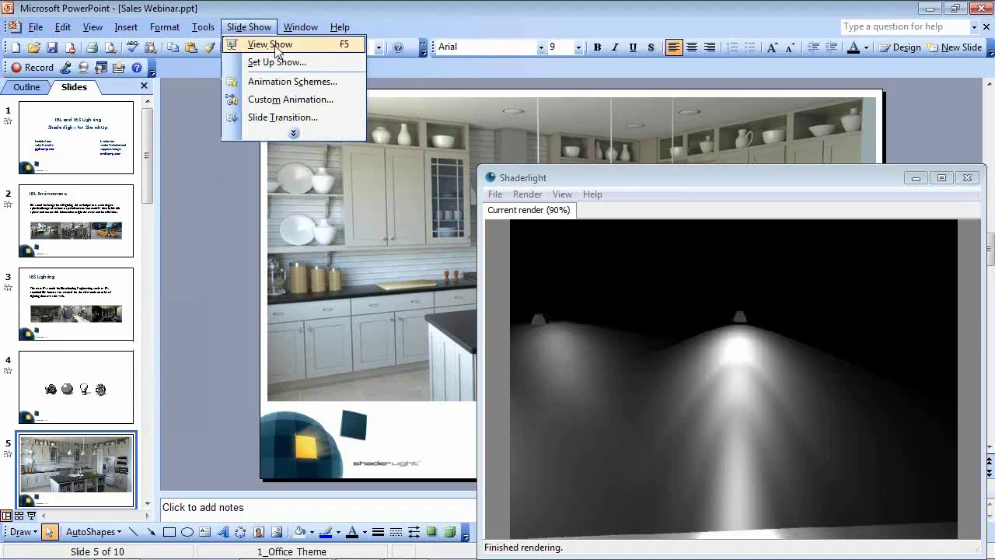
{"action": "left_click", "coordinate": [269, 45]}
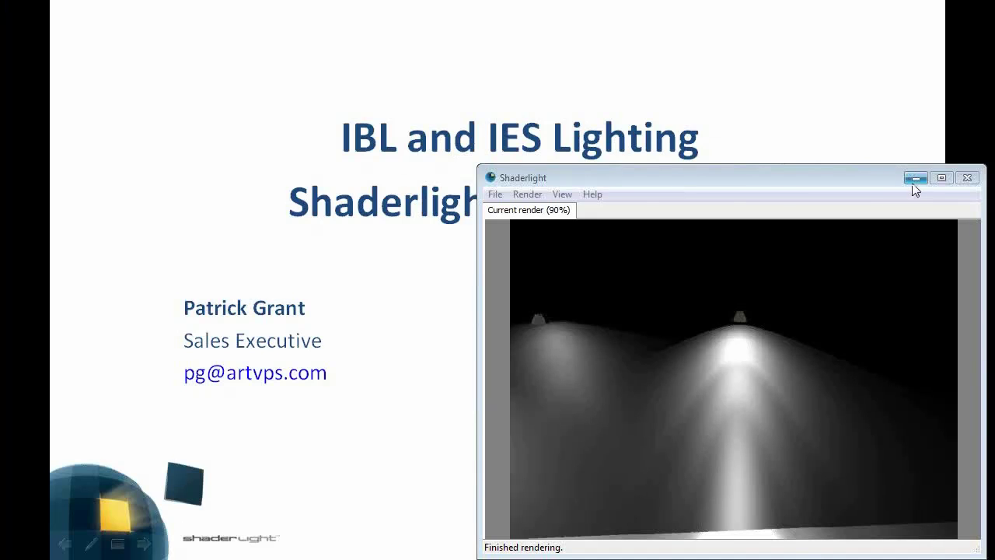
Minimize the Shaderlight render window and advance the slide show to the slide with the four tool icons.
{"action": "left_click", "coordinate": [915, 178]}
{"action": "left_click", "coordinate": [531, 275]}
{"action": "left_click", "coordinate": [531, 275]}
{"action": "left_click", "coordinate": [531, 275]}
{"action": "left_click", "coordinate": [532, 277]}
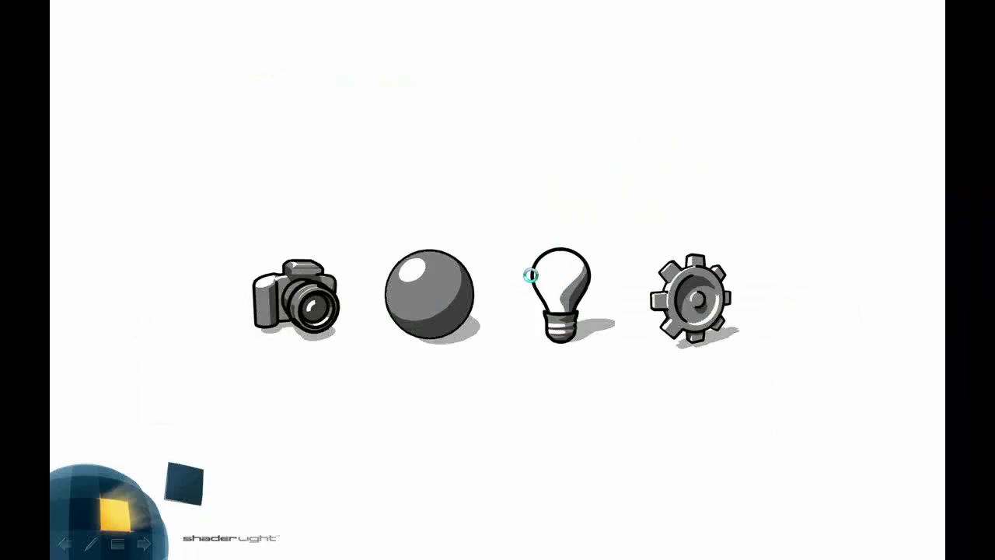